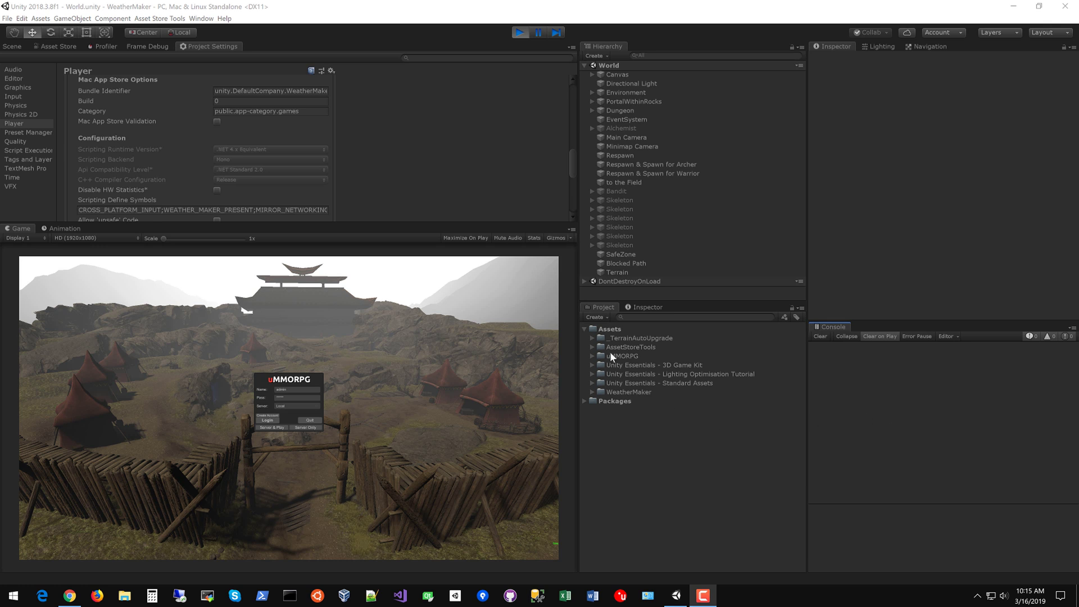
# Step: Expand the uMMORPG folder and its Scenes subfolder to reveal the World scene asset
pyautogui.click(591, 355)
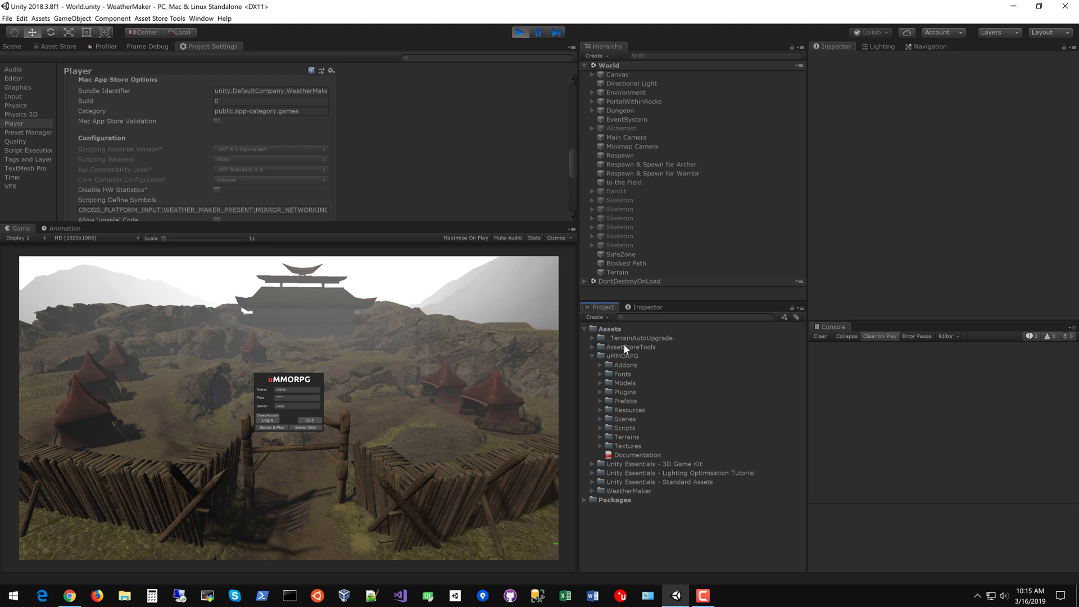
pyautogui.click(600, 419)
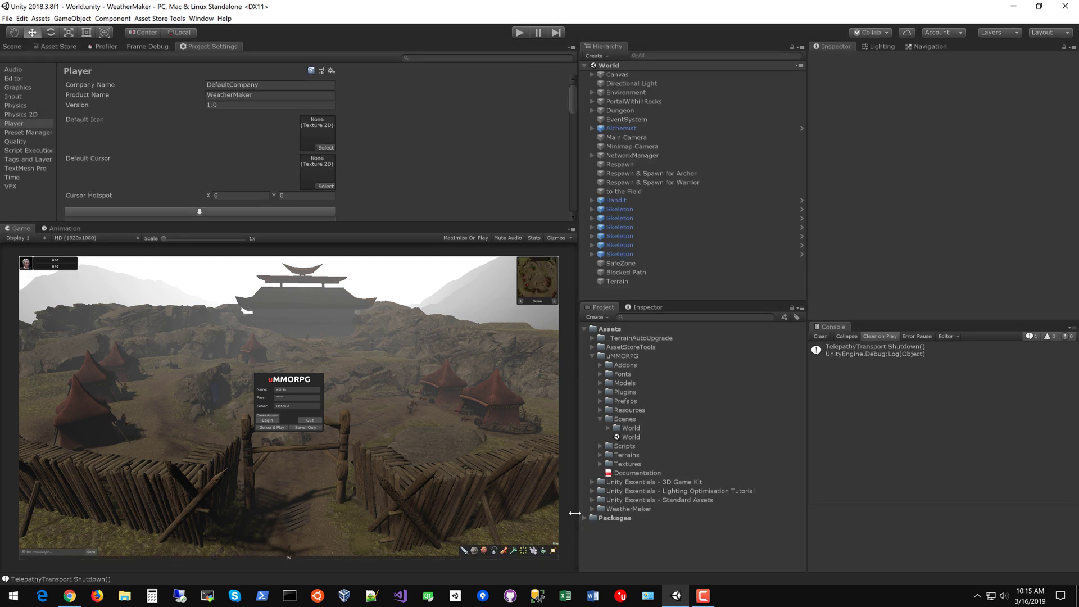
# Step: Open the WeatherMaker > Prefab folder to reveal WeatherMakerPrefab
pyautogui.click(592, 509)
pyautogui.click(601, 527)
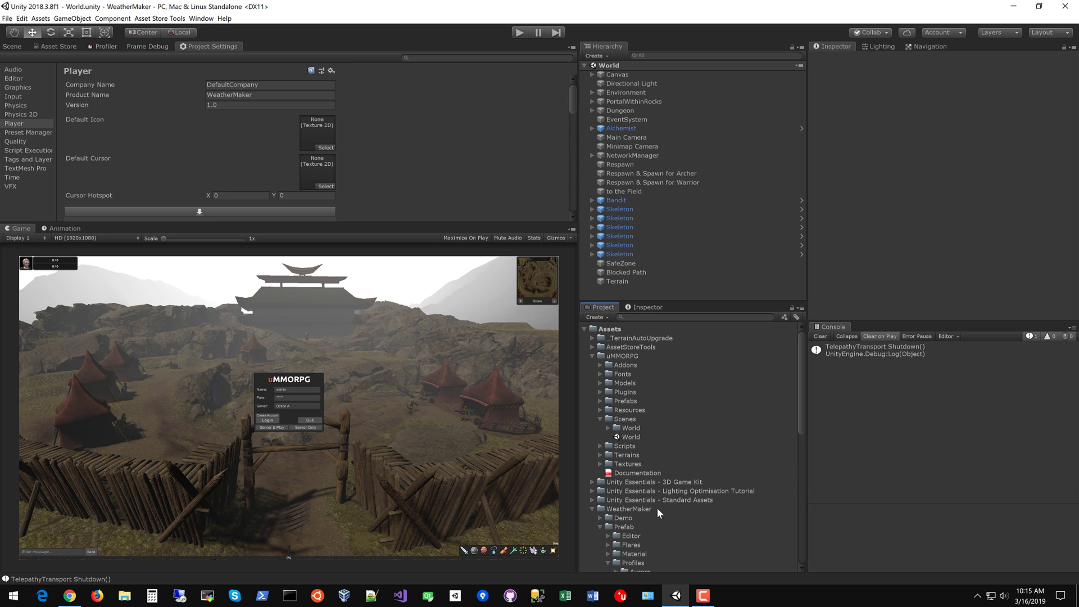
pyautogui.scroll(-4, 656, 508)
pyautogui.click(608, 428)
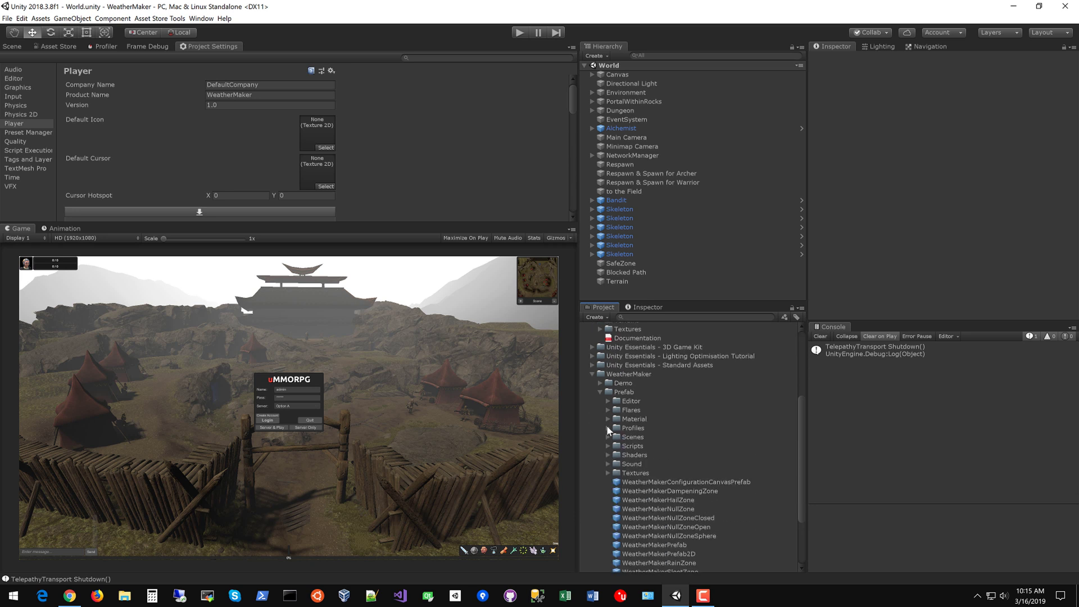
# Step: Drag WeatherMakerPrefab into the World hierarchy under World and save the scene
pyautogui.click(201, 19)
pyautogui.moveTo(225, 54)
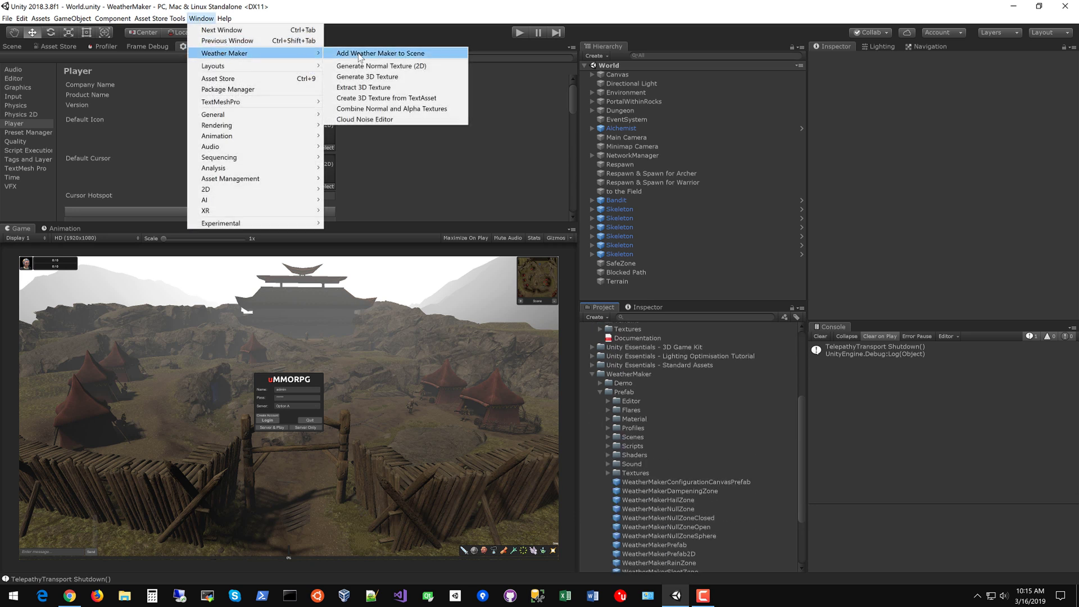
pyautogui.click(803, 439)
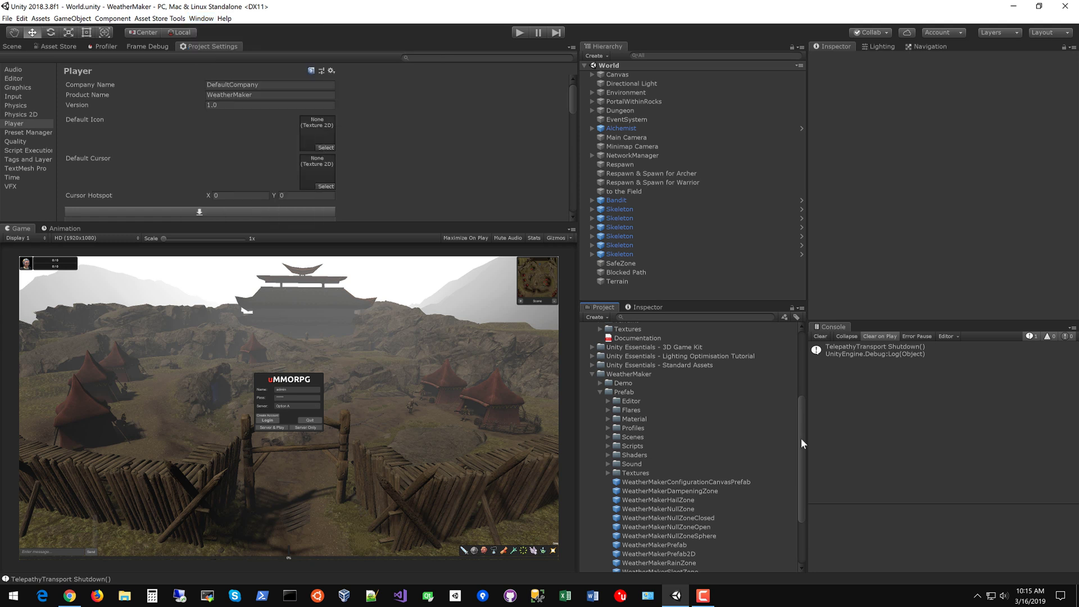
pyautogui.moveTo(801, 437); pyautogui.dragTo(805, 499)
pyautogui.moveTo(663, 462); pyautogui.dragTo(634, 71)
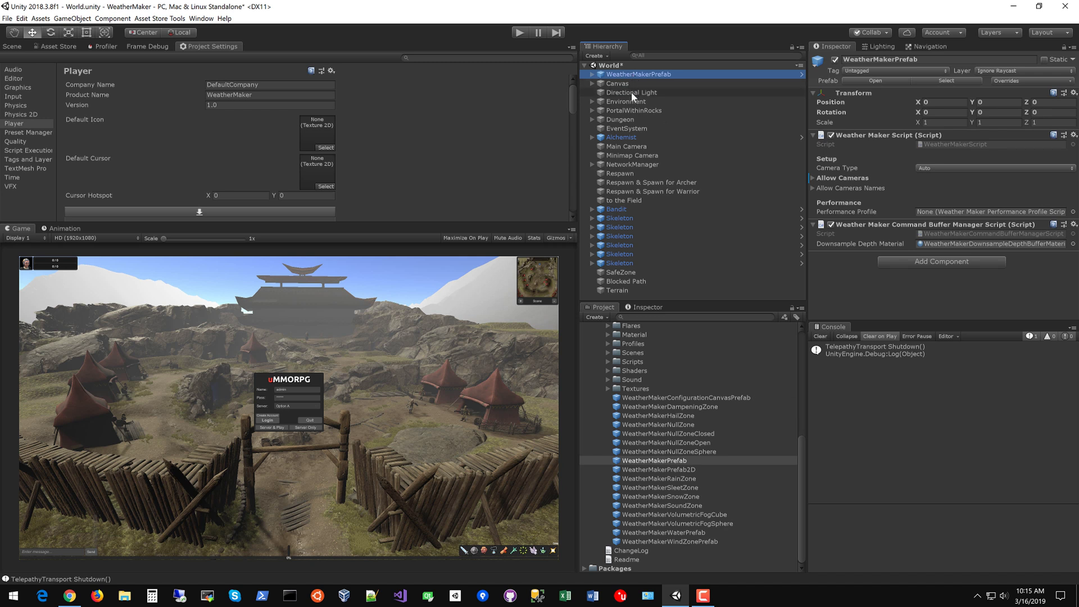
pyautogui.hotkey('ctrl', 's')
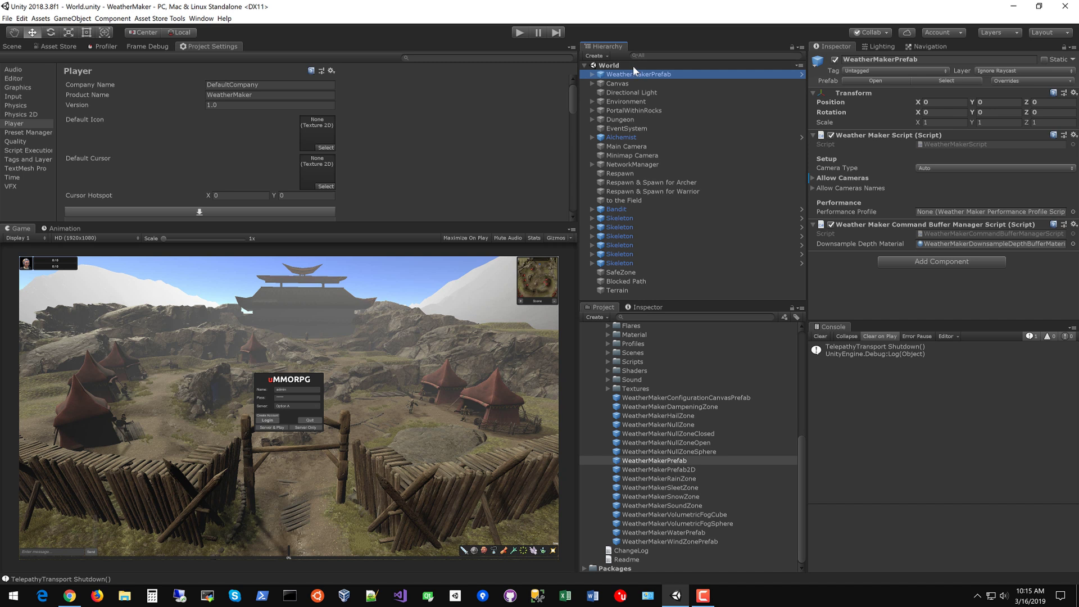
# Step: Set the Main Camera background colour to black with alpha 0
pyautogui.click(623, 146)
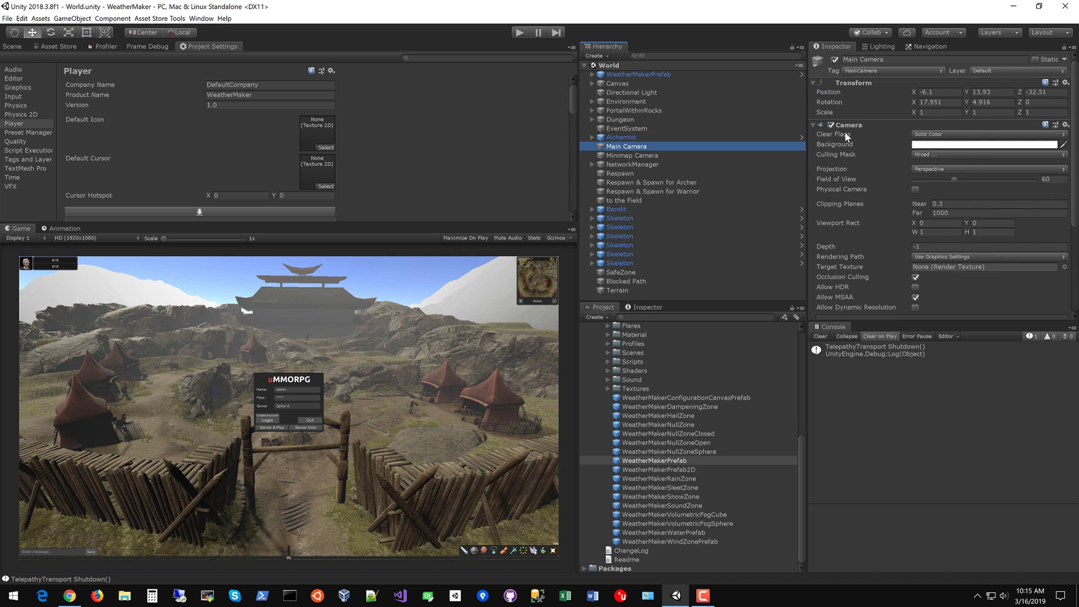
pyautogui.click(935, 145)
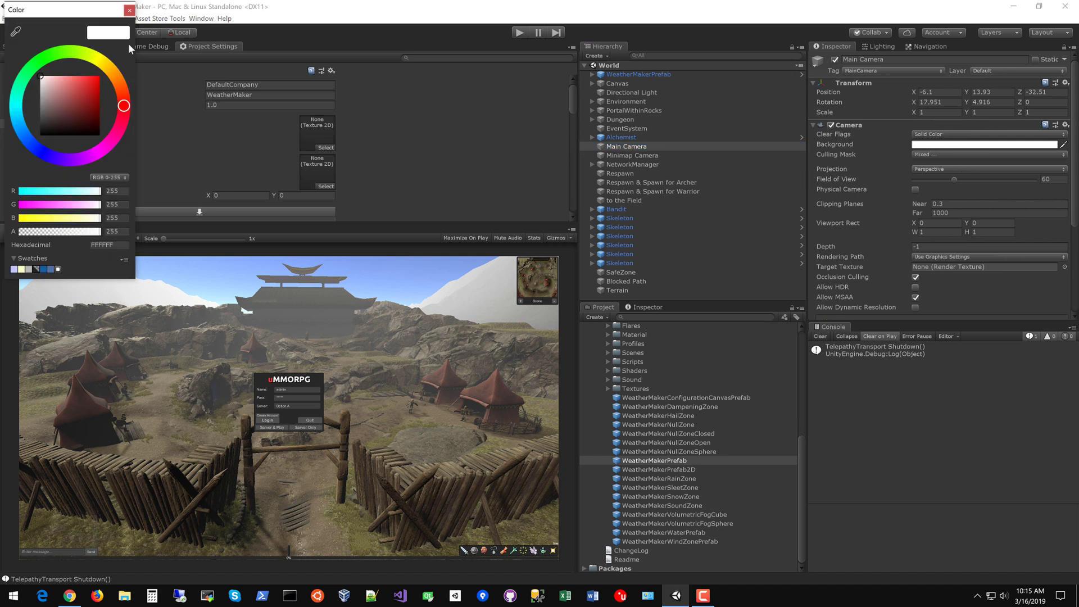
pyautogui.moveTo(79, 110); pyautogui.dragTo(40, 135)
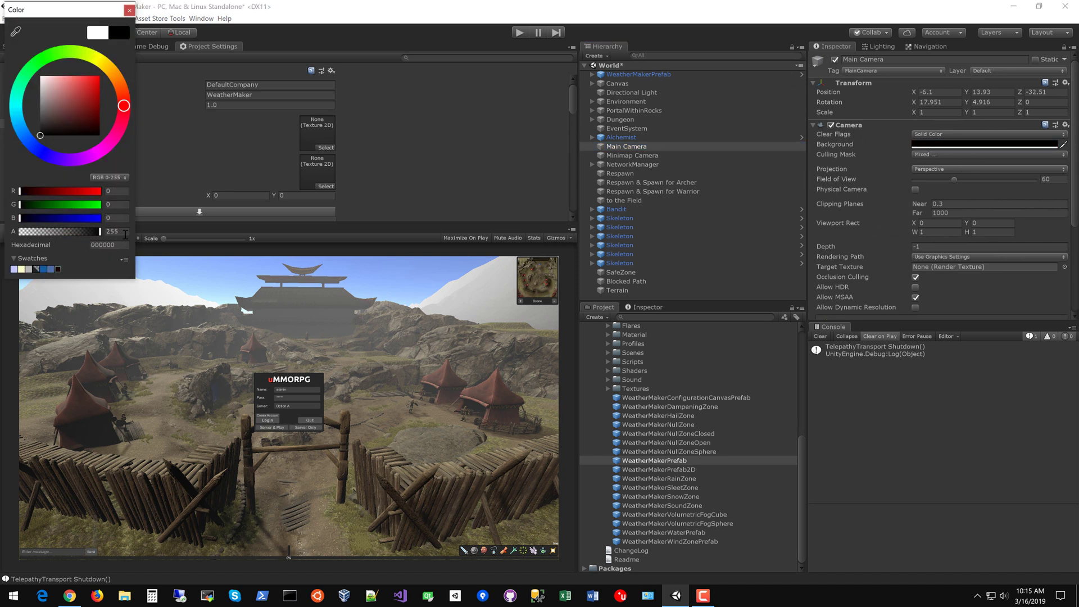
pyautogui.click(118, 232)
pyautogui.write('0')
pyautogui.click(130, 10)
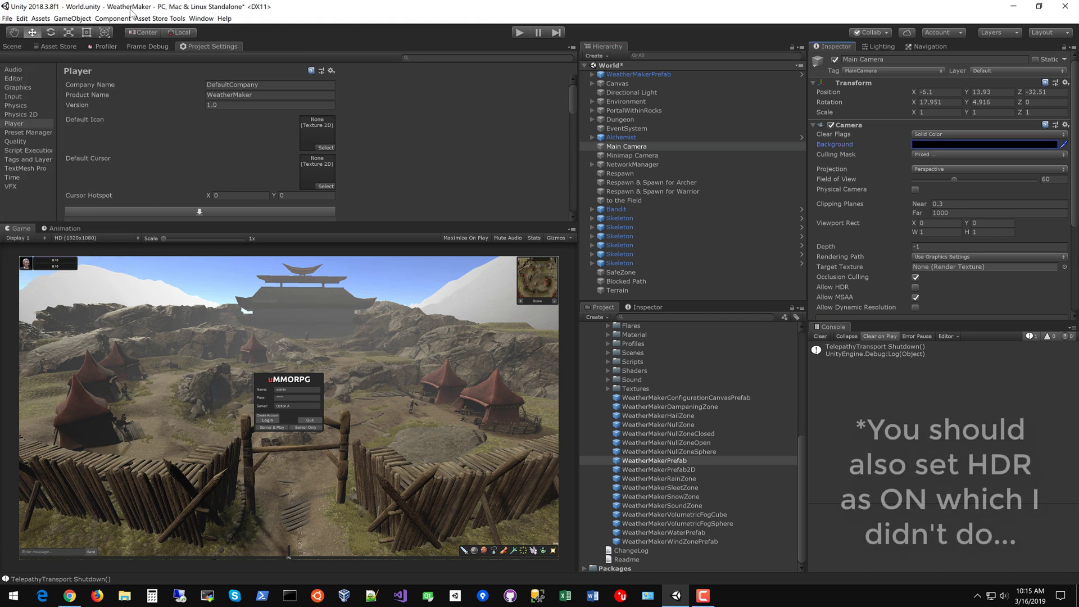
# Step: Switch the camera to the Deferred rendering path with Allow MSAA off, and save
pyautogui.click(926, 256)
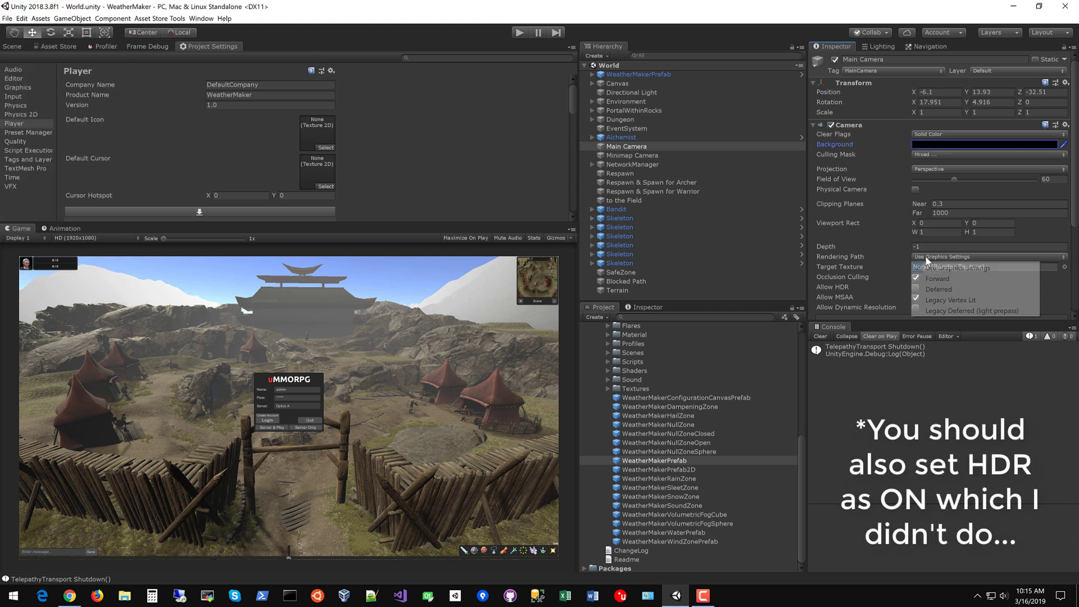
pyautogui.click(936, 290)
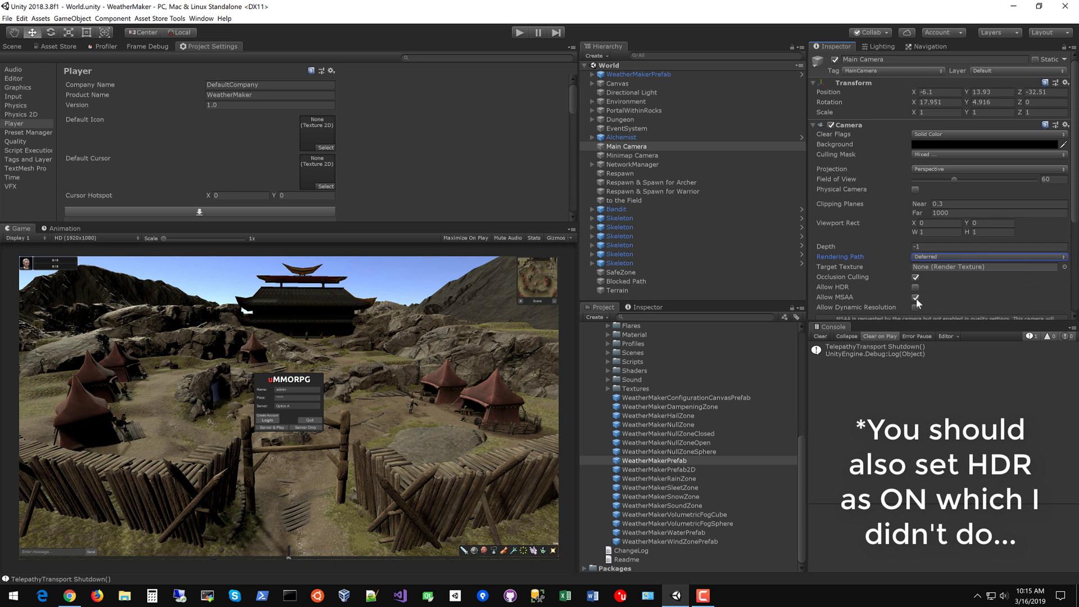
pyautogui.click(916, 298)
pyautogui.hotkey('ctrl', 's')
pyautogui.scroll(-5, 947, 283)
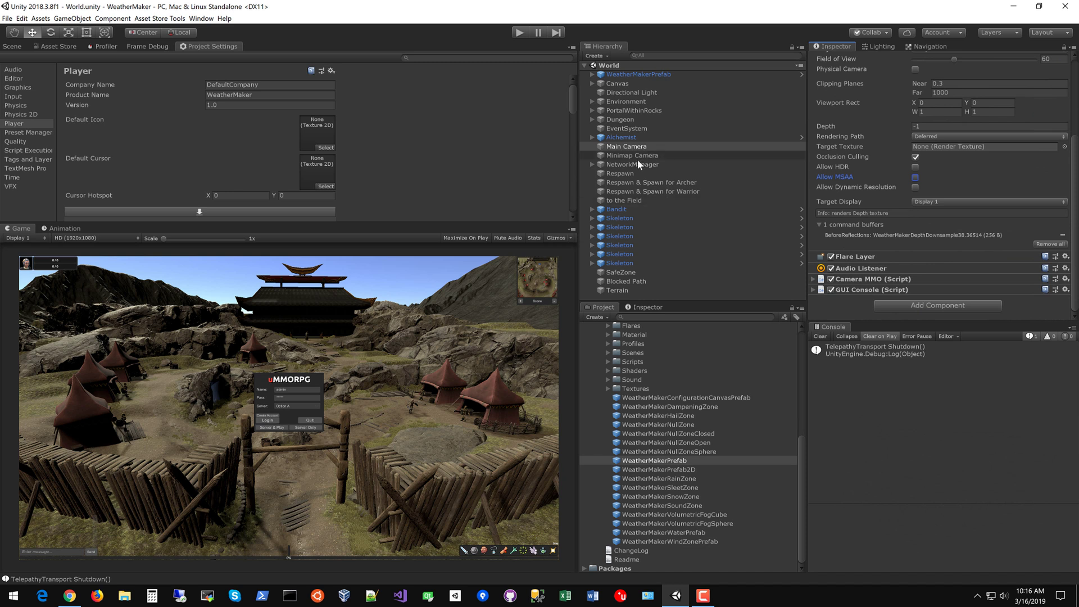
# Step: Delete the Directional Light, check the Sun under WeatherMakerPrefab > DayNightCycle, and save
pyautogui.click(627, 92)
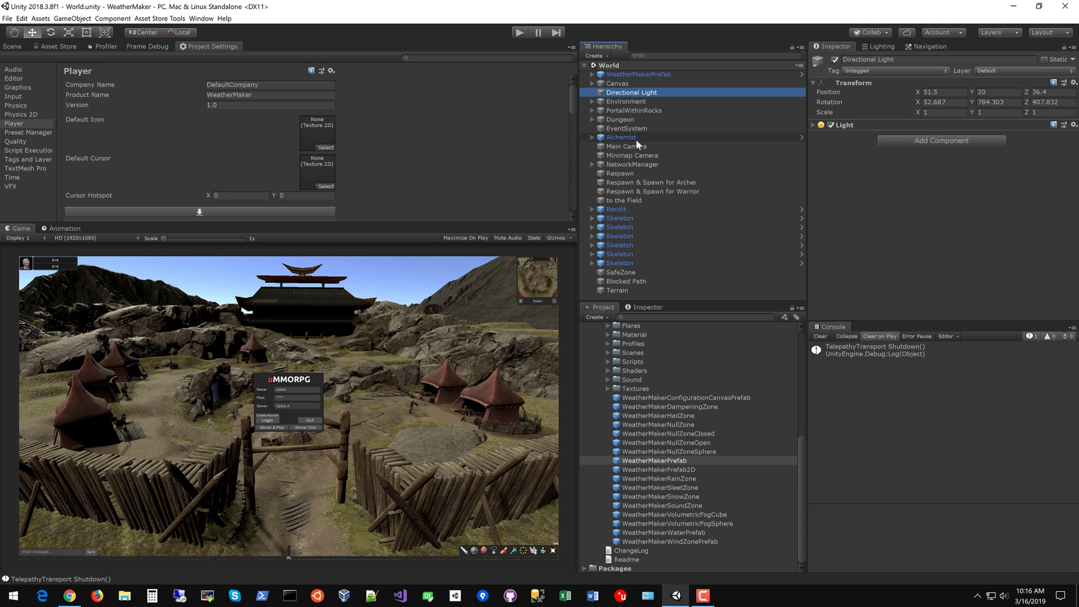
pyautogui.press('Delete')
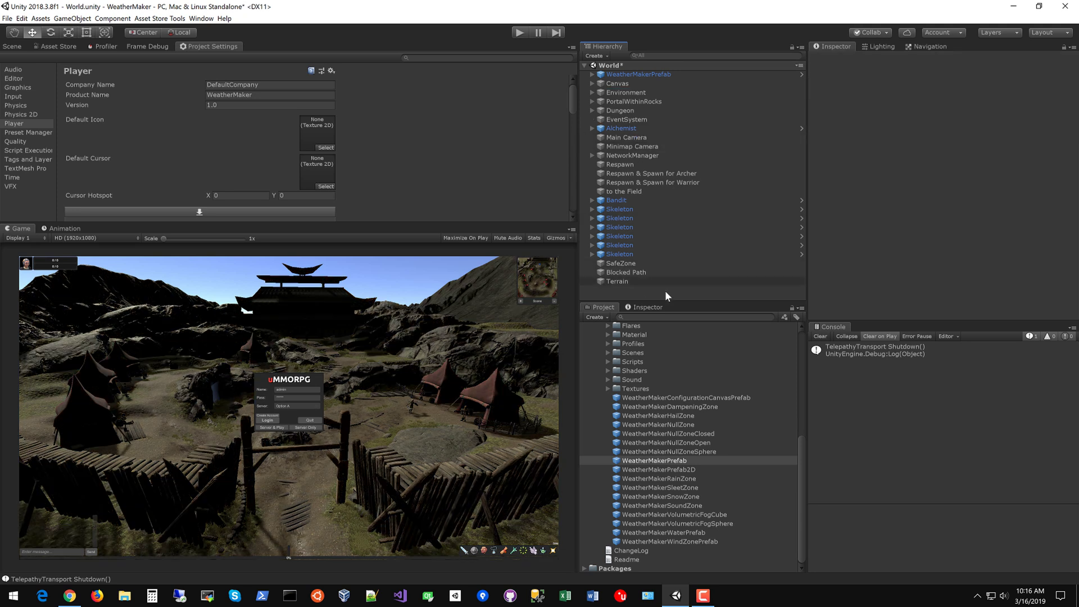
pyautogui.click(592, 74)
pyautogui.click(600, 101)
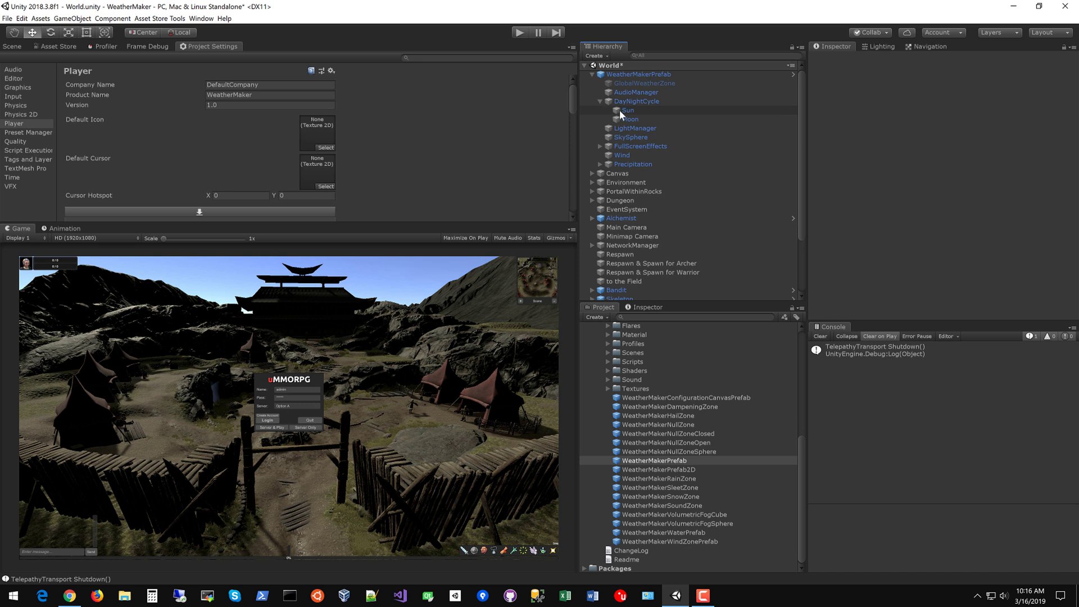
pyautogui.click(592, 74)
pyautogui.hotkey('ctrl', 's')
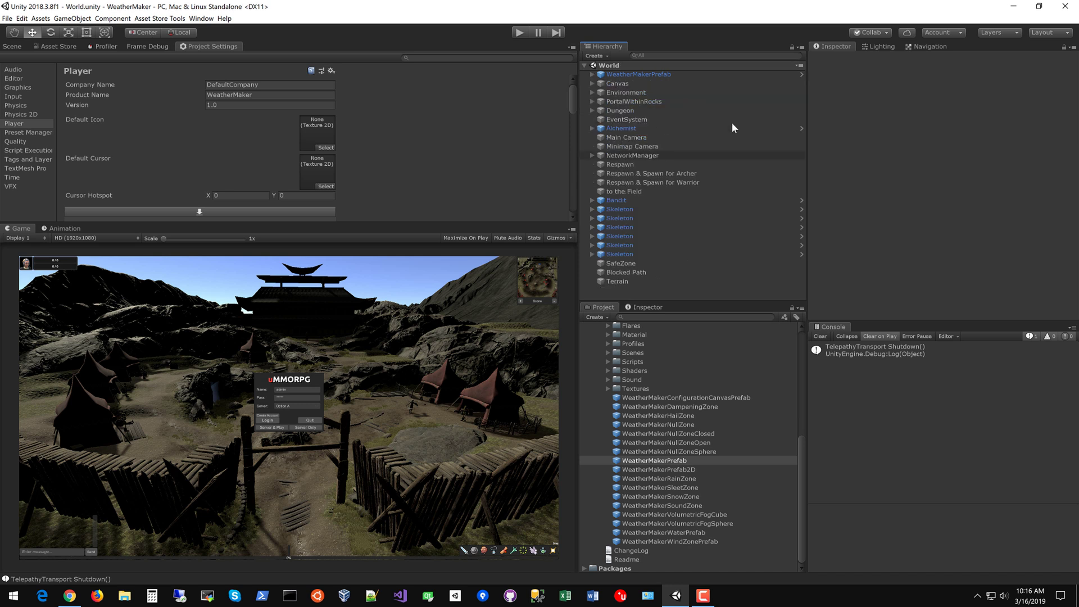
# Step: Choose the scene's Sun light as the Lighting Sun Source and save the World scene
pyautogui.click(882, 46)
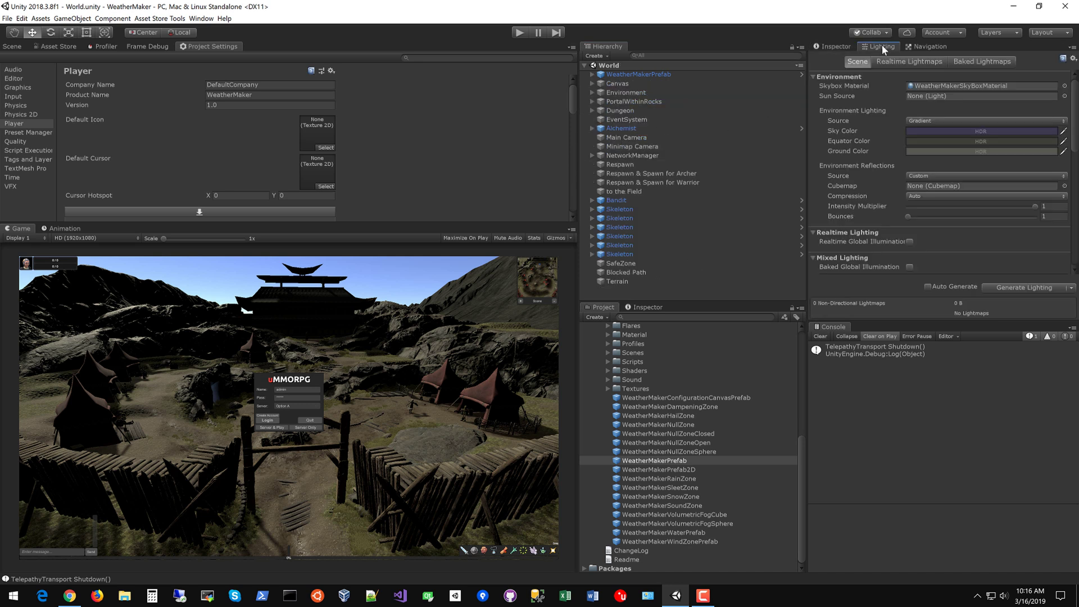
pyautogui.click(201, 19)
pyautogui.moveTo(230, 125)
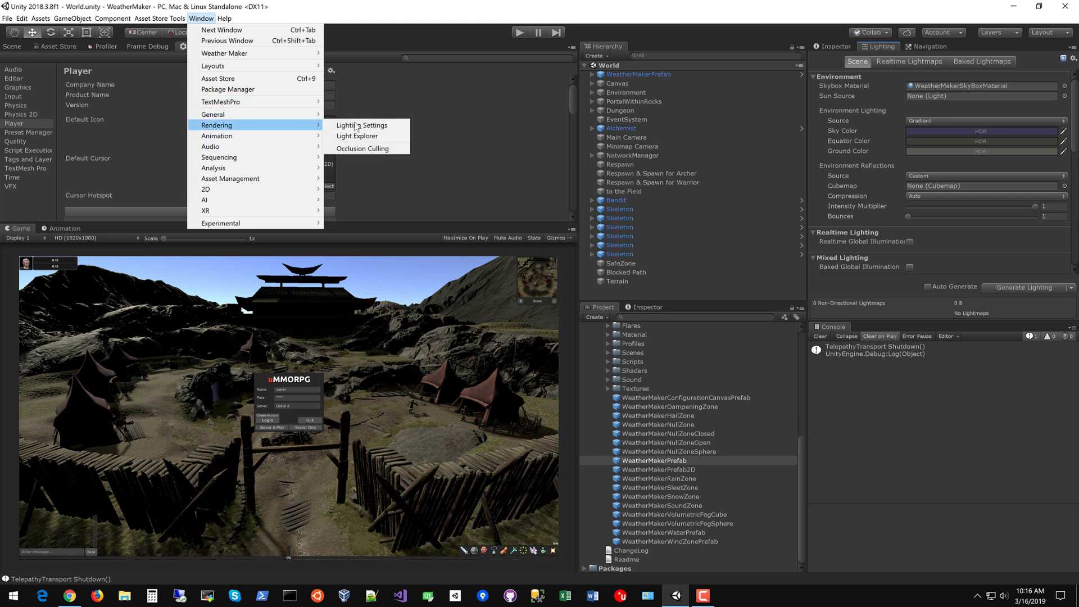
pyautogui.click(808, 23)
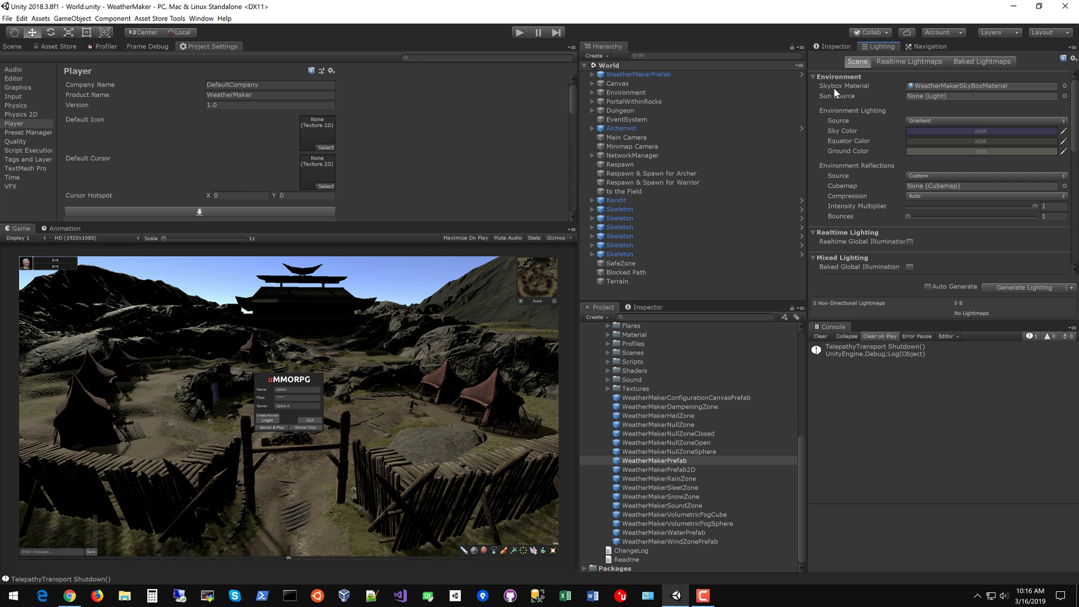
pyautogui.click(1064, 96)
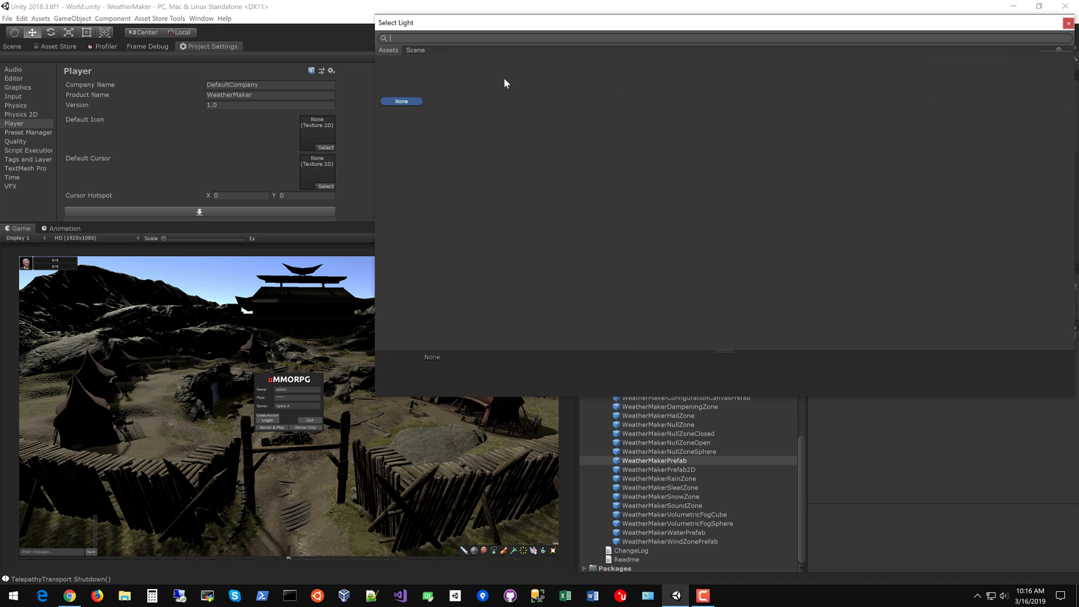
pyautogui.click(410, 50)
pyautogui.doubleClick(396, 85)
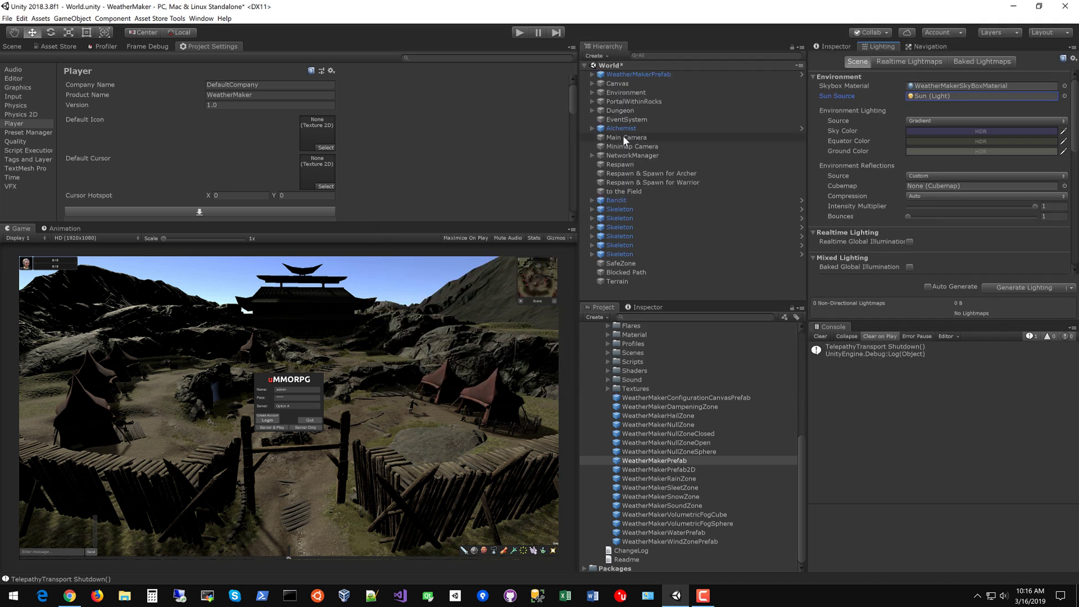
pyautogui.hotkey('ctrl', 's')
# Step: Create an empty object named WeatherMakerMirrorNetworking and move it to the top under World
pyautogui.click(870, 353)
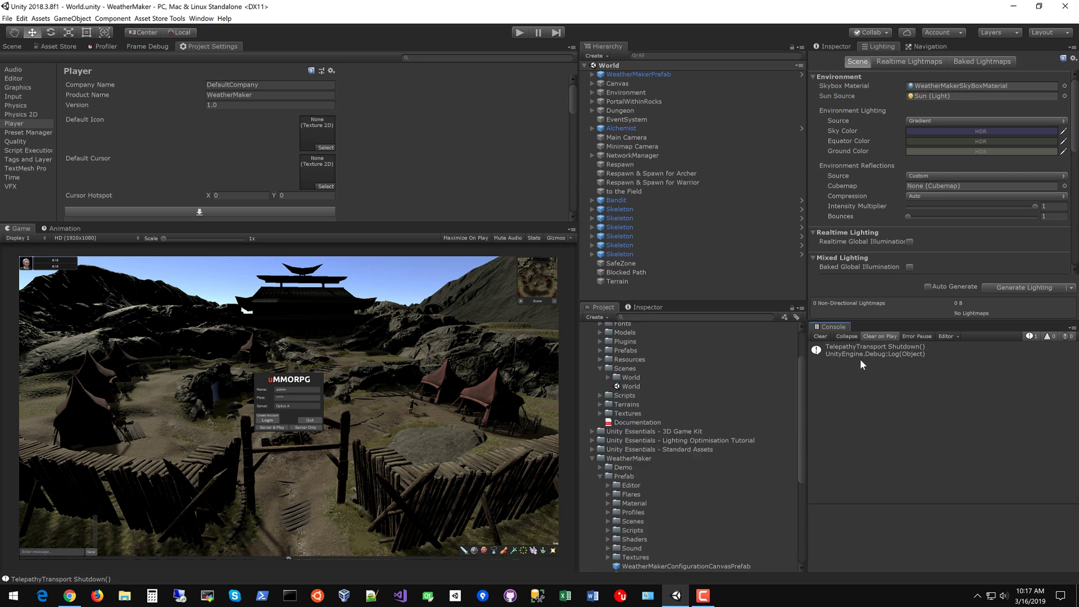
pyautogui.scroll(3, 703, 427)
pyautogui.click(592, 355)
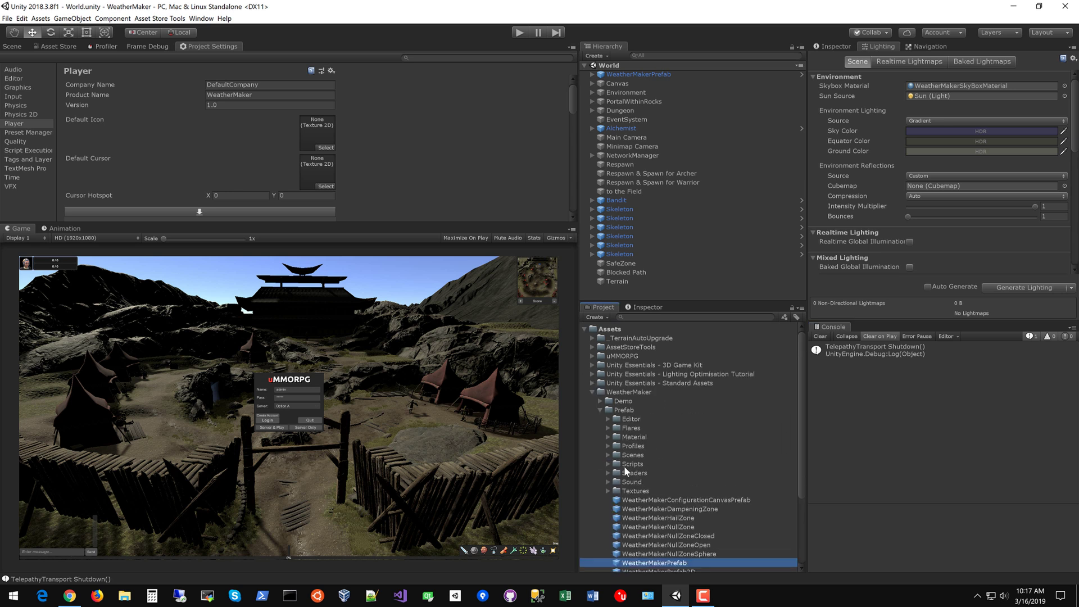
pyautogui.rightClick(625, 298)
pyautogui.click(641, 359)
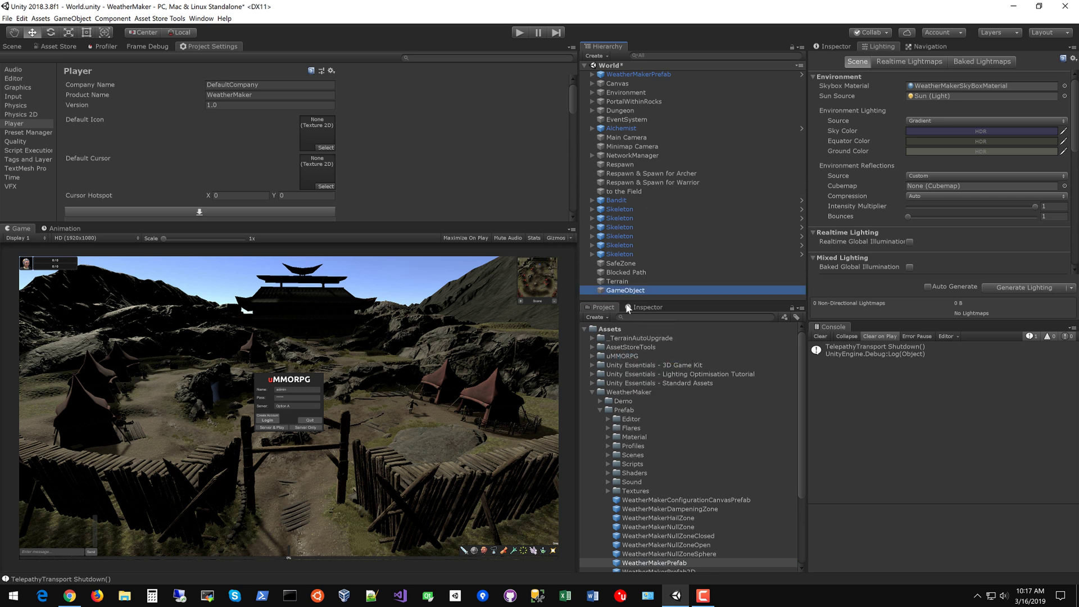
pyautogui.write('Wea')
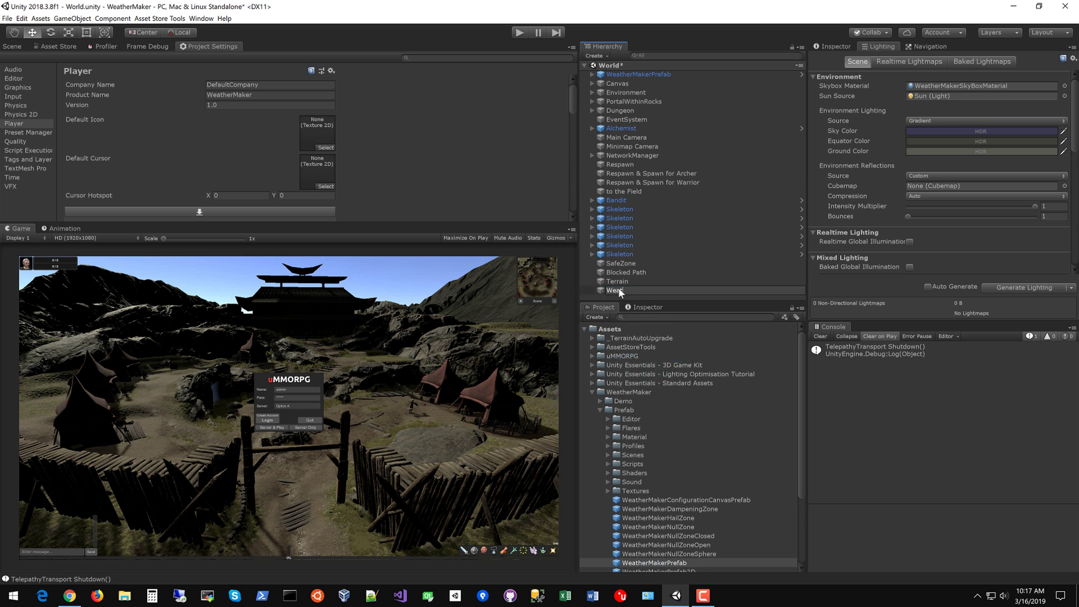
pyautogui.write('therMakerMirrorNetworking')
pyautogui.press('Return')
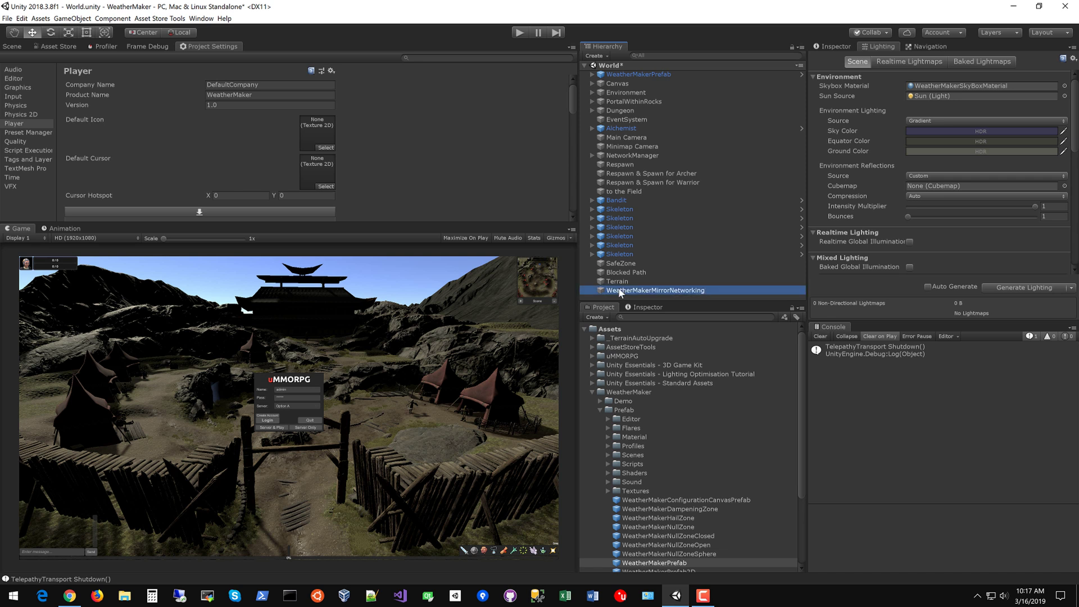
pyautogui.moveTo(626, 272); pyautogui.dragTo(629, 72)
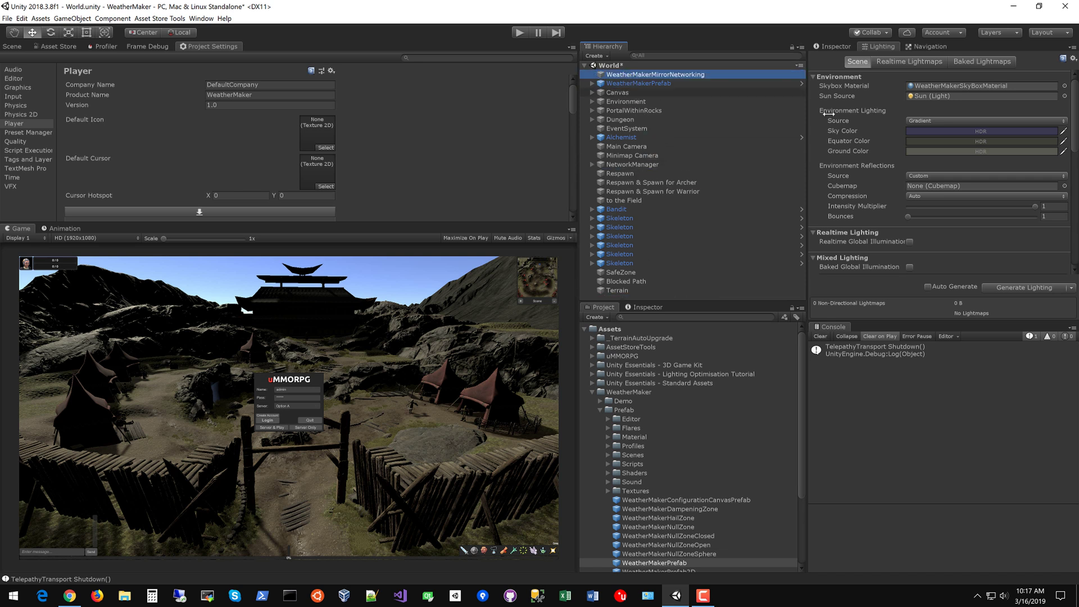
# Step: Add the Weather Maker Mirror Network Script and reset the object's Transform to 0,0,0
pyautogui.click(835, 46)
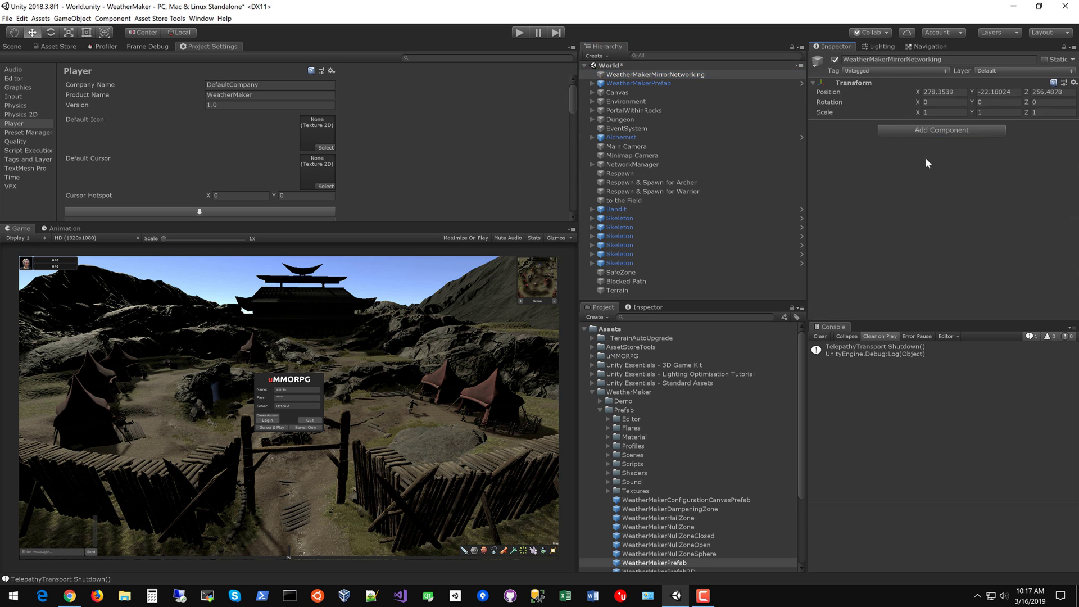
pyautogui.click(911, 133)
pyautogui.write('net')
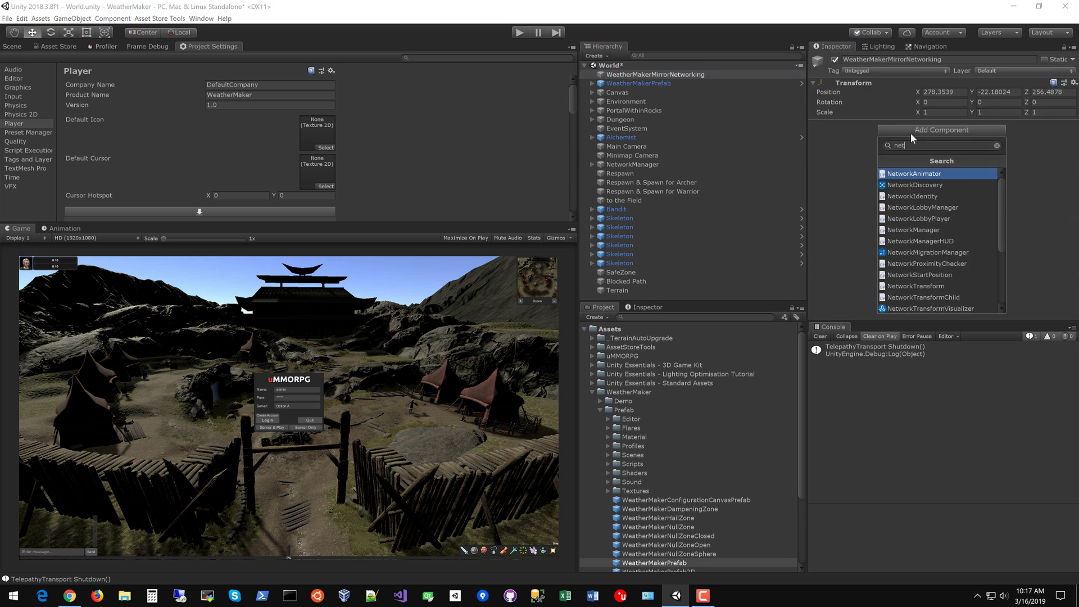
pyautogui.write('wor')
pyautogui.press('BackSpace')
pyautogui.press('BackSpace')
pyautogui.press('BackSpace')
pyautogui.press('BackSpace')
pyautogui.press('BackSpace')
pyautogui.press('BackSpace')
pyautogui.write('mir')
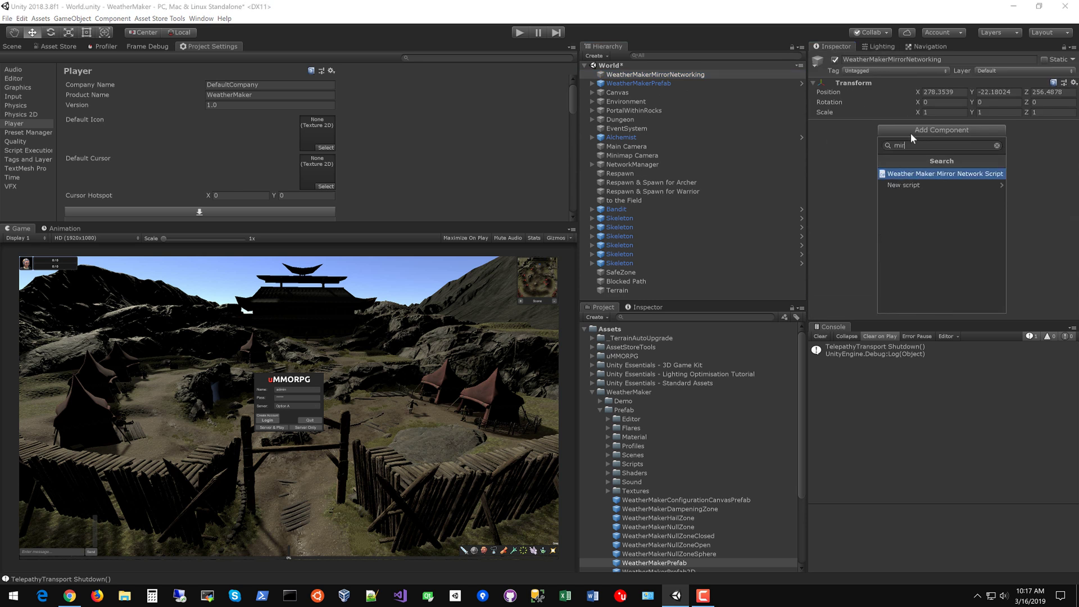
pyautogui.write('ror')
pyautogui.press('Return')
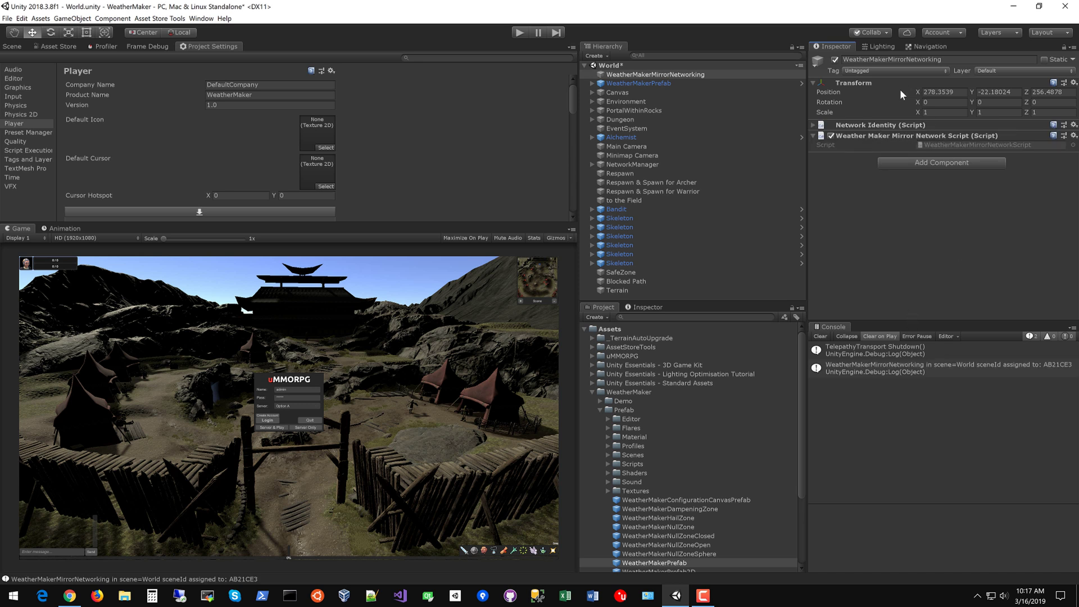
pyautogui.click(1075, 83)
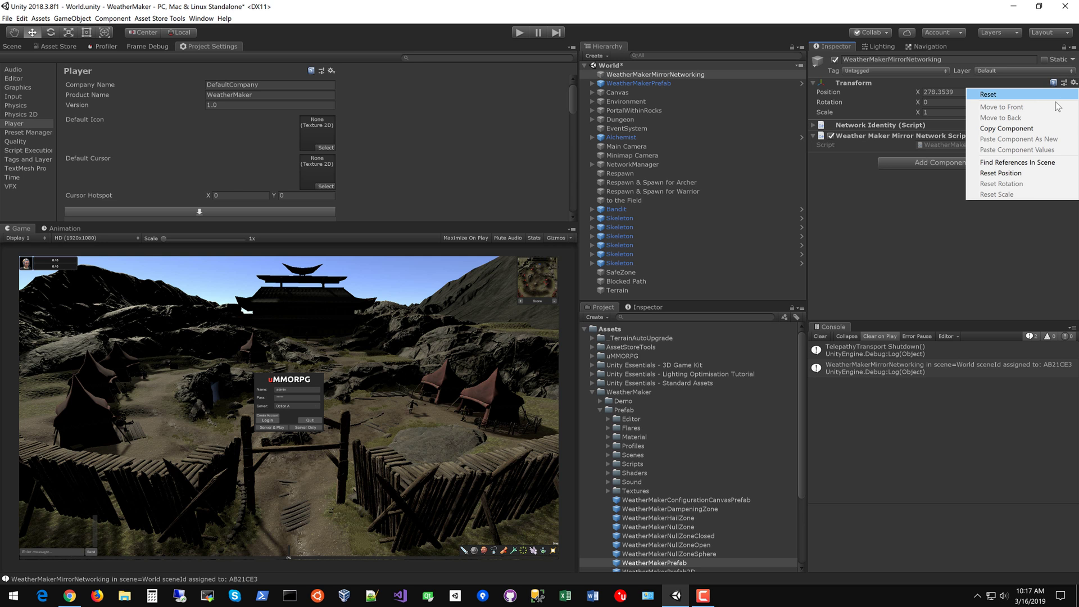
pyautogui.click(993, 95)
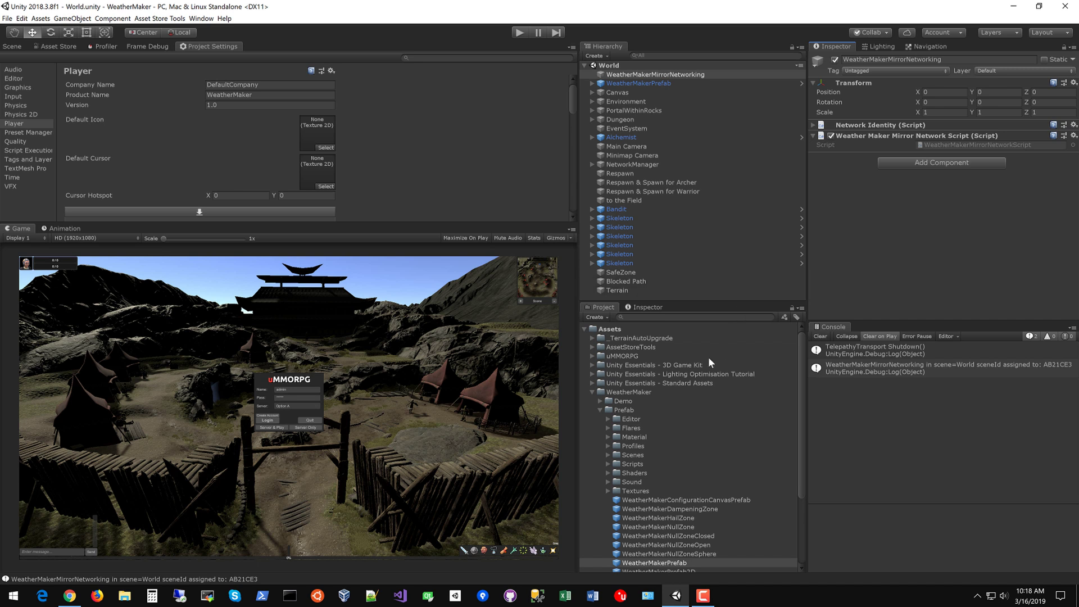
# Step: Collapse WeatherMaker and expand uMMORPG > Prefabs to reach the Archer and Warrior prefabs
pyautogui.click(593, 393)
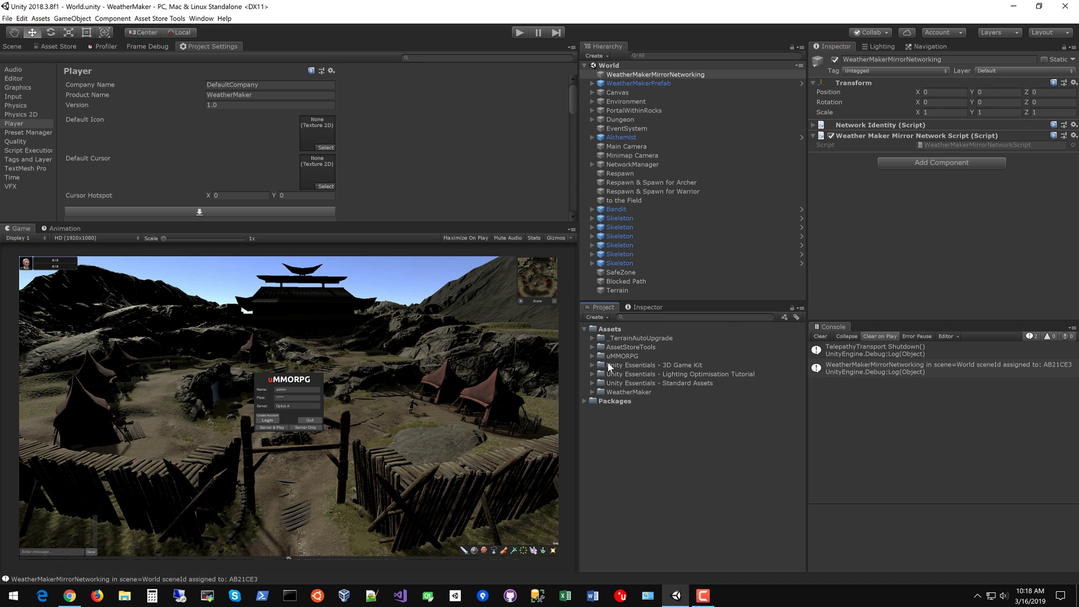
pyautogui.click(592, 356)
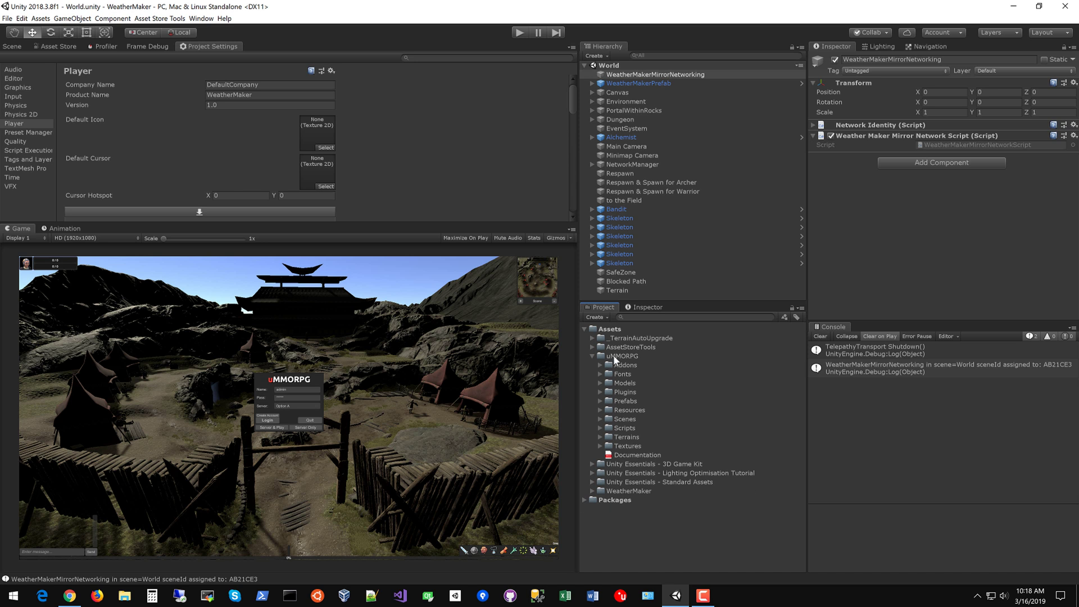
pyautogui.click(599, 400)
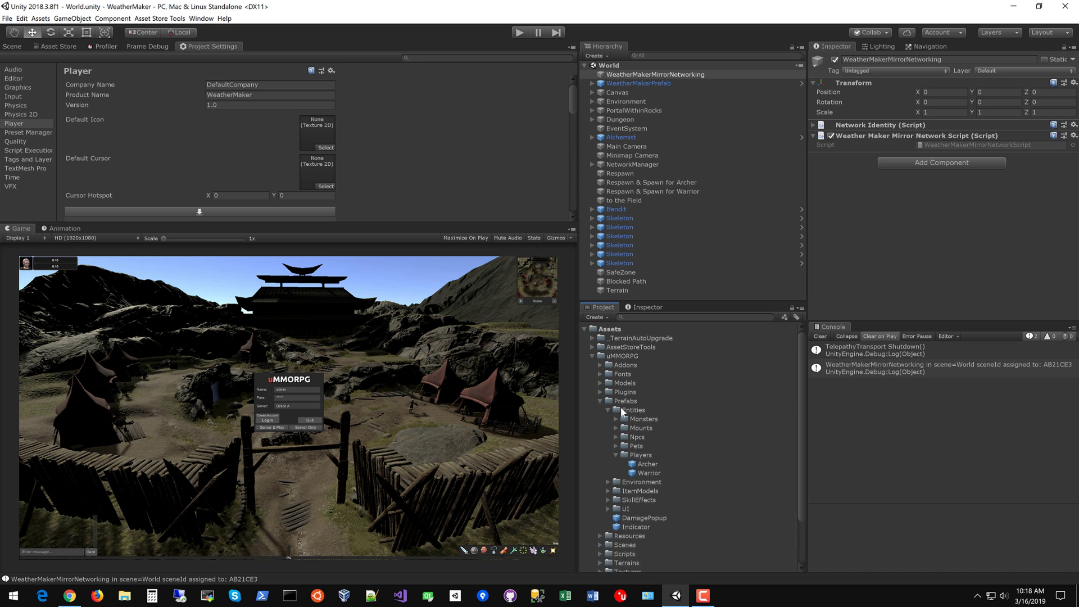
# Step: Open the Warrior prefab and add an Audio Listener component
pyautogui.click(652, 474)
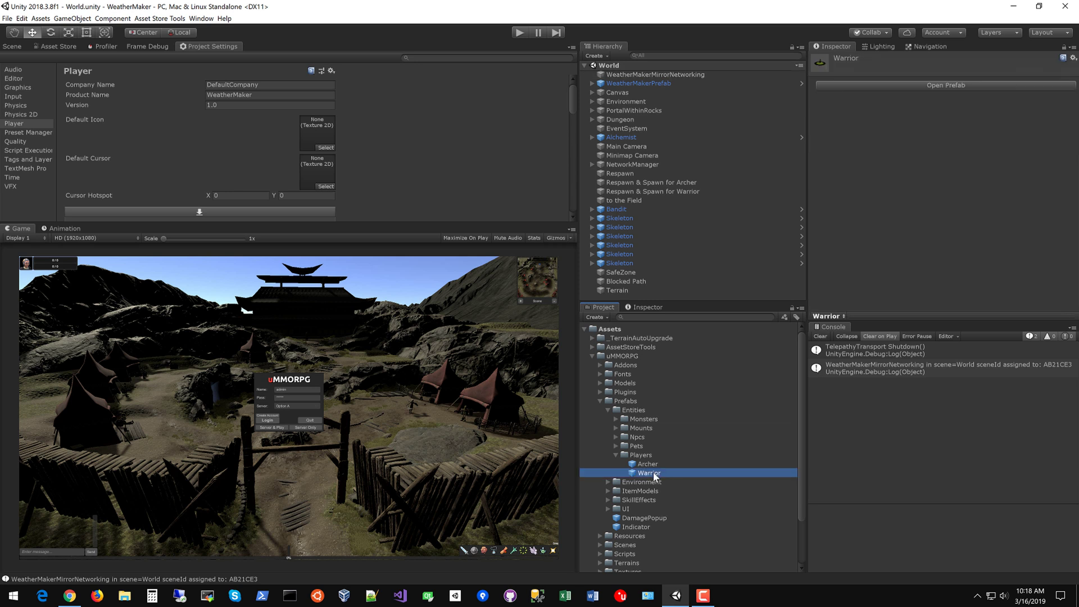
pyautogui.click(889, 84)
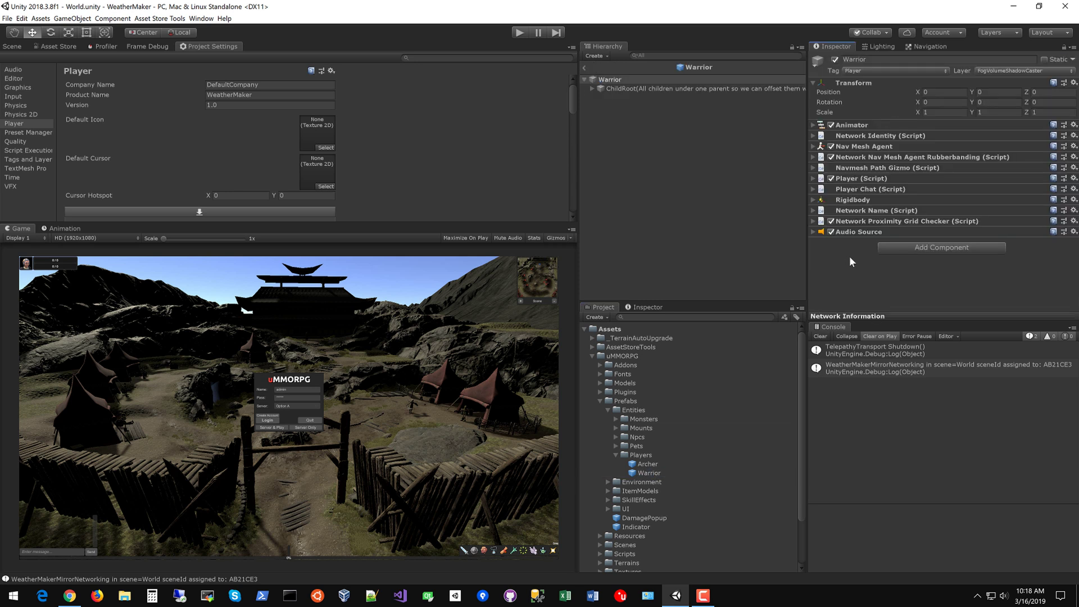
pyautogui.click(909, 248)
pyautogui.write('audio')
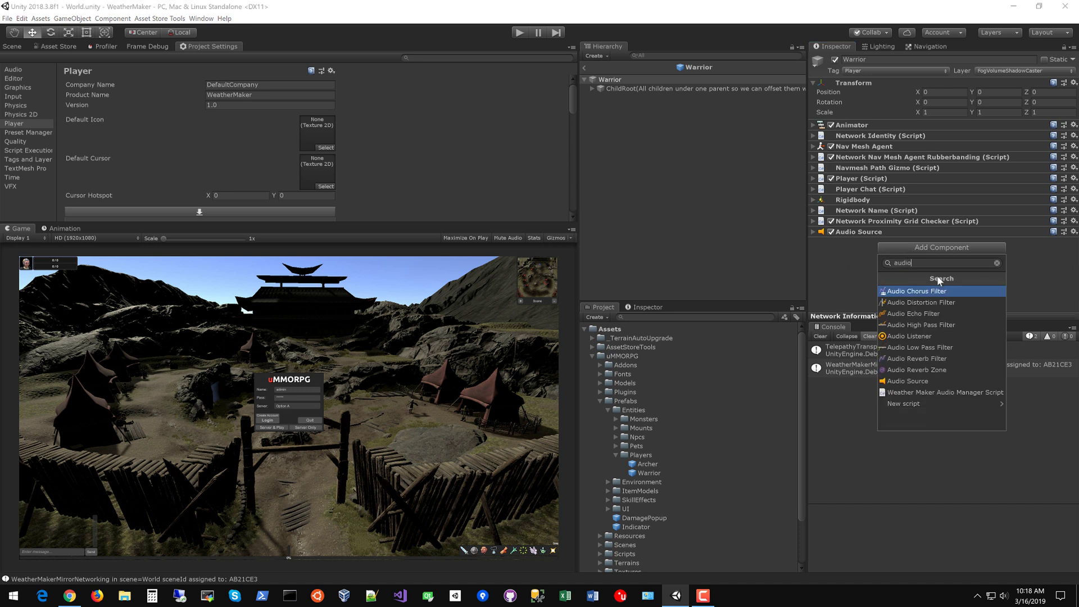
pyautogui.press('Down')
pyautogui.press('Down')
pyautogui.press('Down')
pyautogui.press('Down')
pyautogui.press('Return')
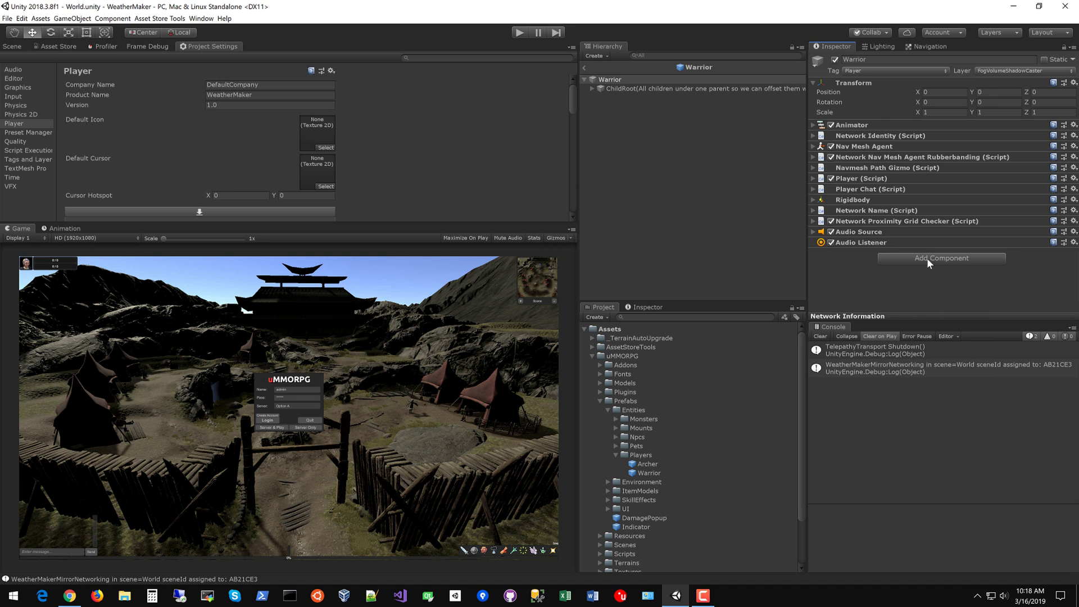
# Step: Add a Sphere Collider to the Warrior with radius 0.001
pyautogui.click(927, 258)
pyautogui.write('sphere')
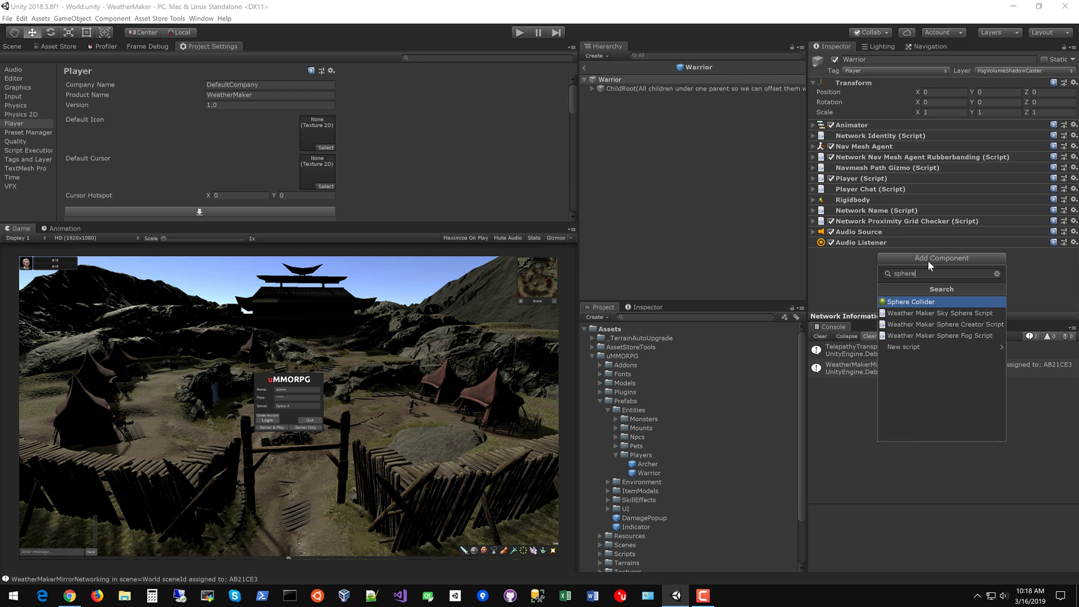
pyautogui.press('Return')
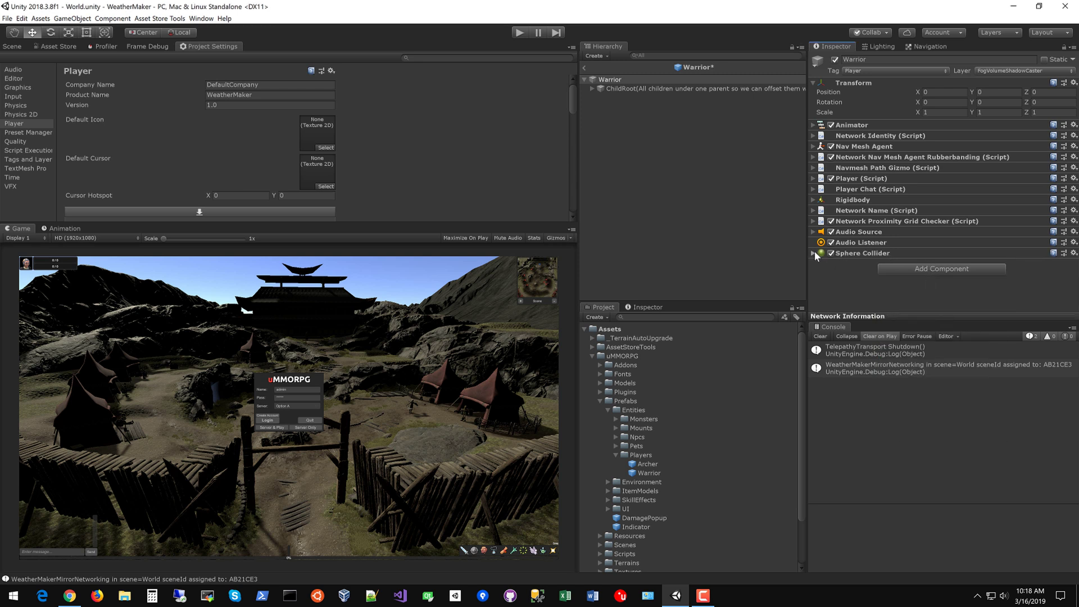
pyautogui.click(813, 254)
pyautogui.click(927, 309)
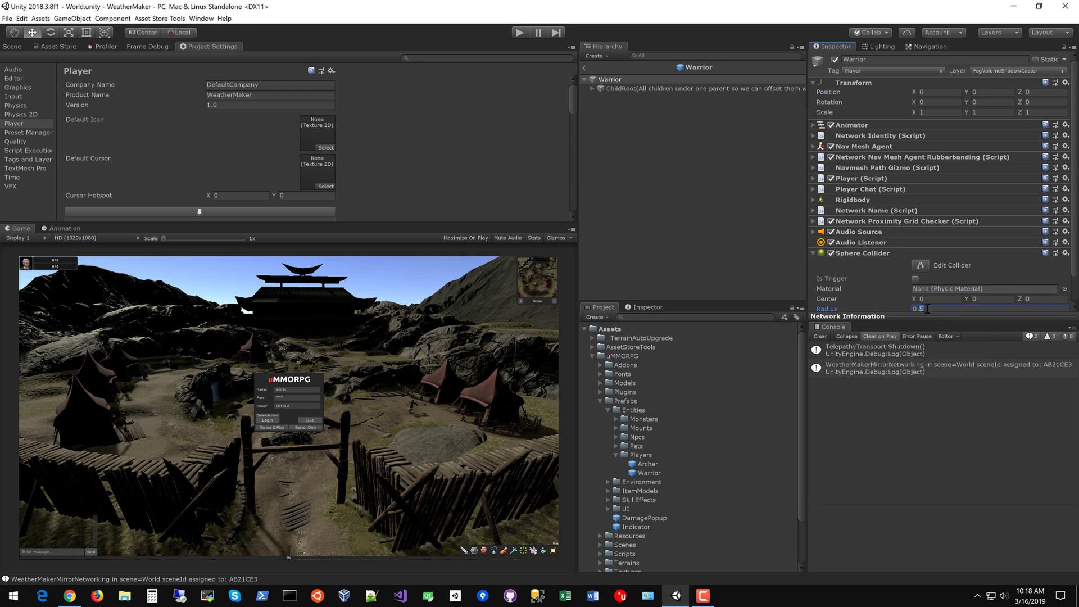
pyautogui.write('0.001')
pyautogui.scroll(-1, 817, 237)
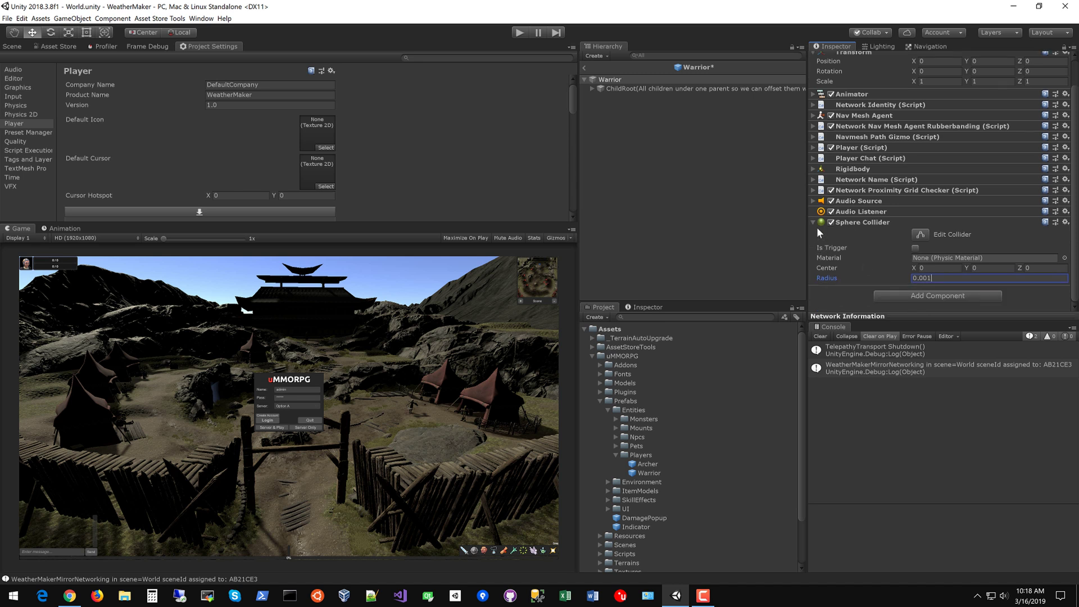
pyautogui.click(813, 223)
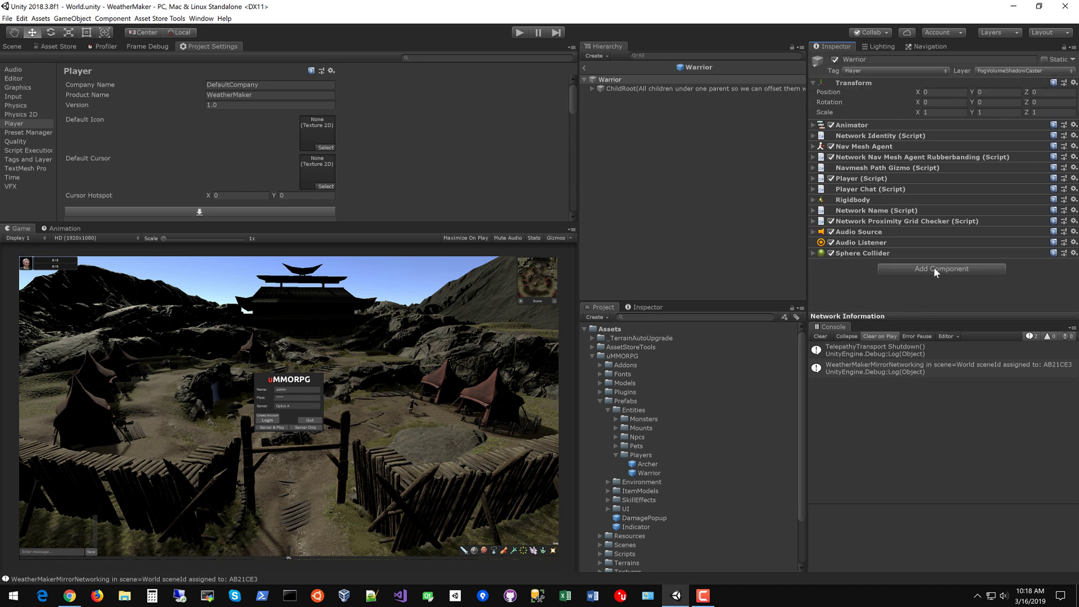
# Step: Add the Network Demo Player Script with Local Only Objects size 1, Element 0 the Audio Listener
pyautogui.click(933, 268)
pyautogui.write('network')
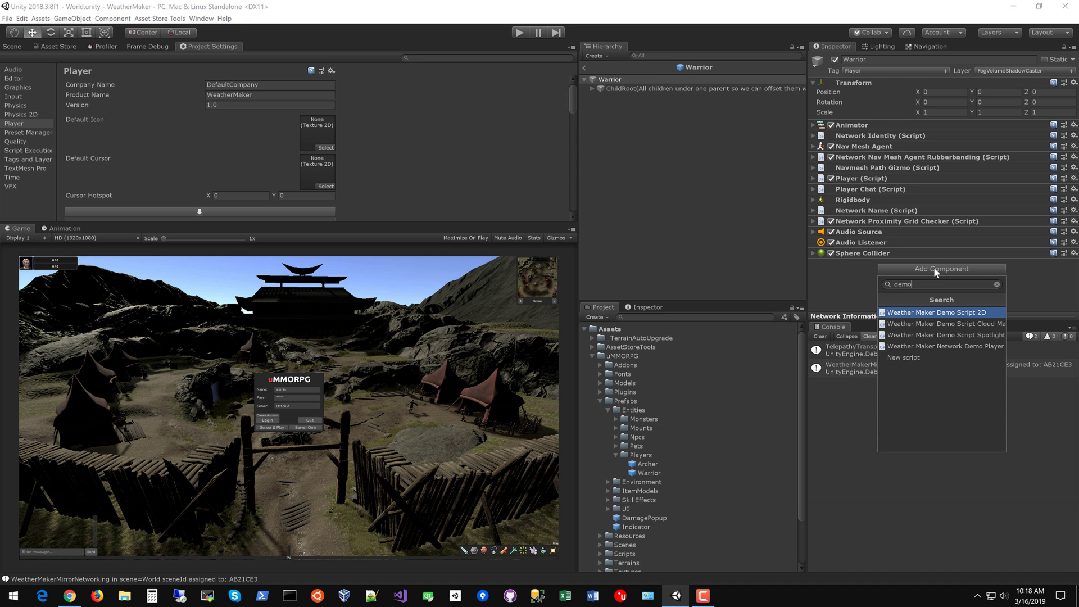
pyautogui.press('Down')
pyautogui.press('Return')
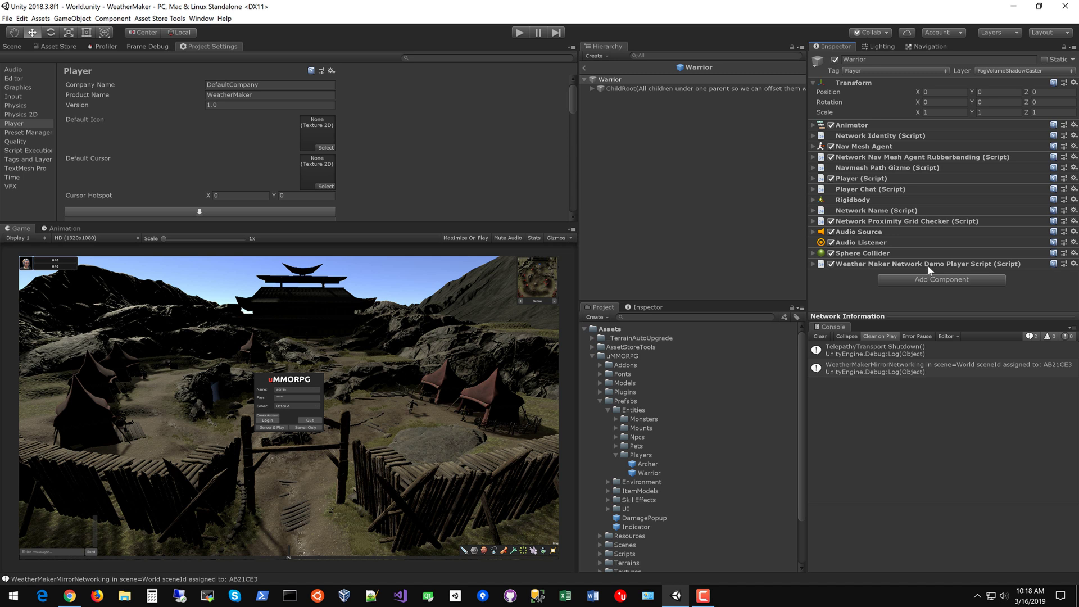
pyautogui.click(814, 264)
pyautogui.scroll(-1, 906, 257)
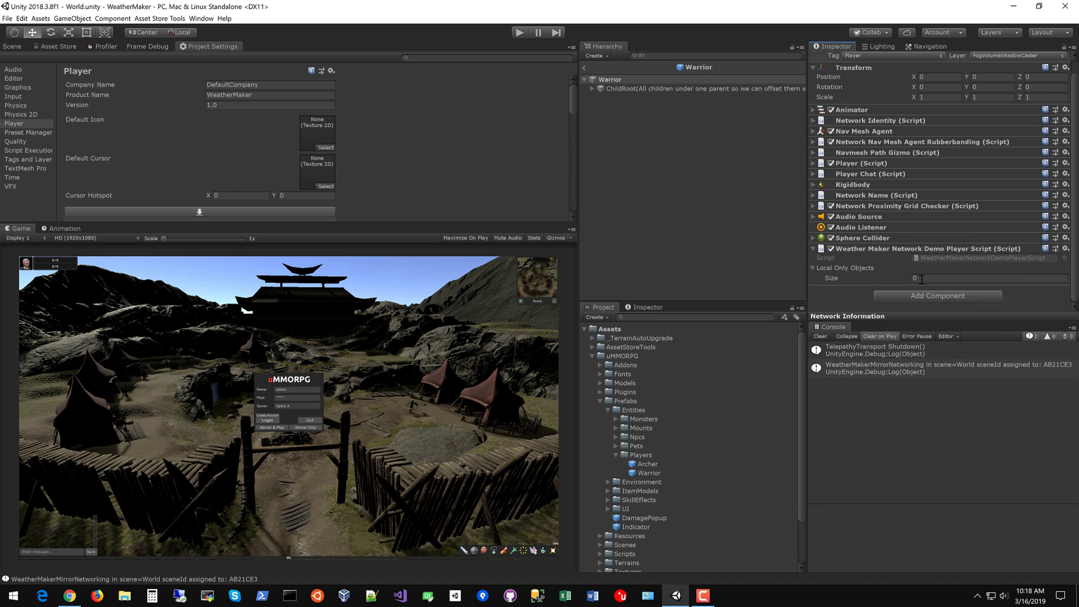
pyautogui.click(922, 279)
pyautogui.write('1')
pyautogui.press('Return')
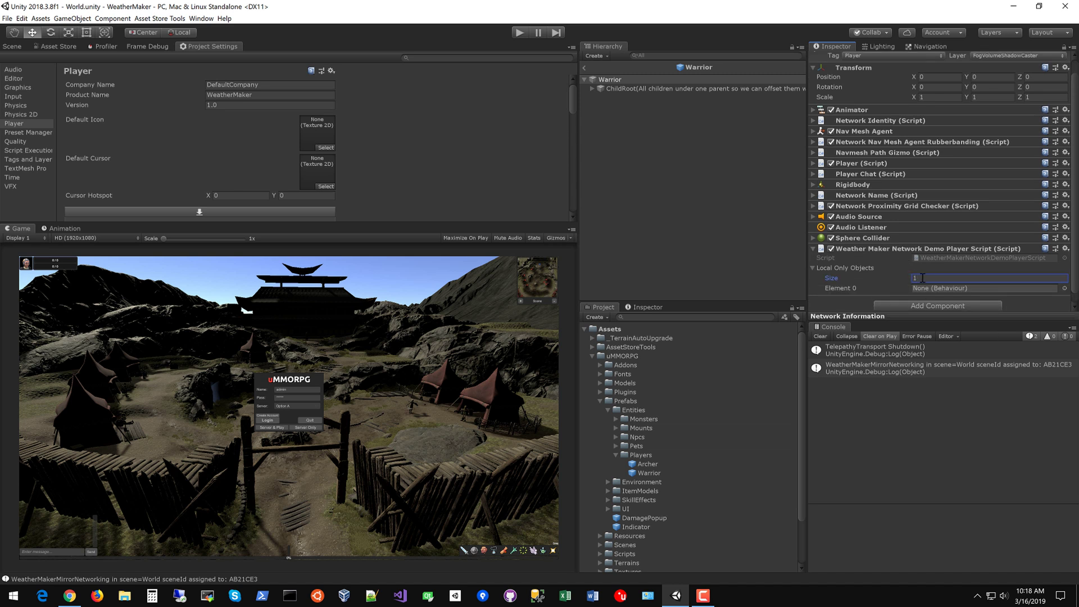
pyautogui.moveTo(848, 229); pyautogui.dragTo(926, 293)
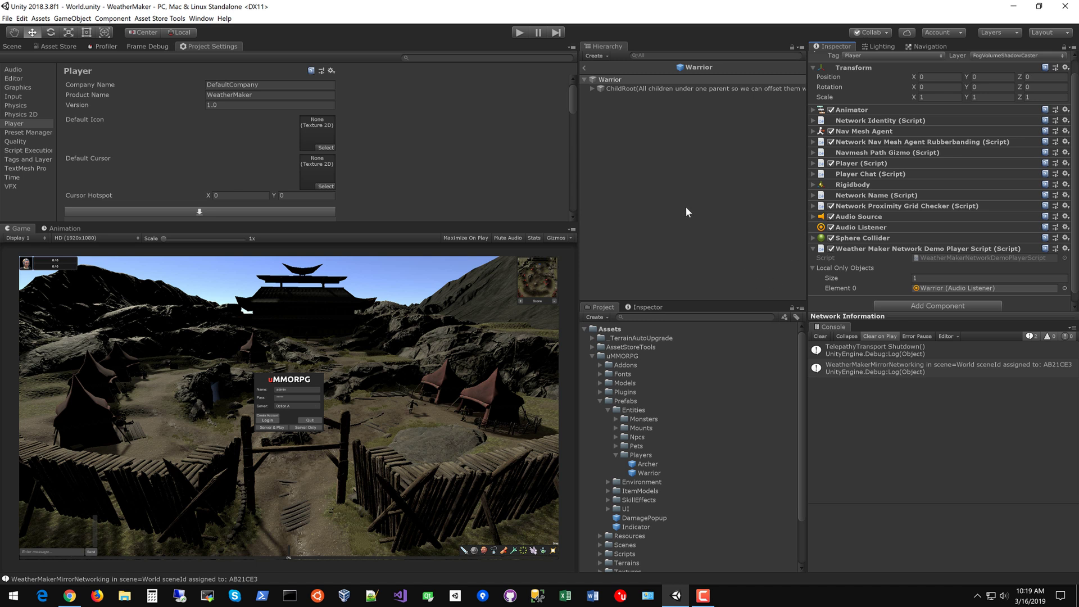
# Step: Back in the World scene, disable the Main Camera's Audio Listener and clear the console
pyautogui.click(583, 69)
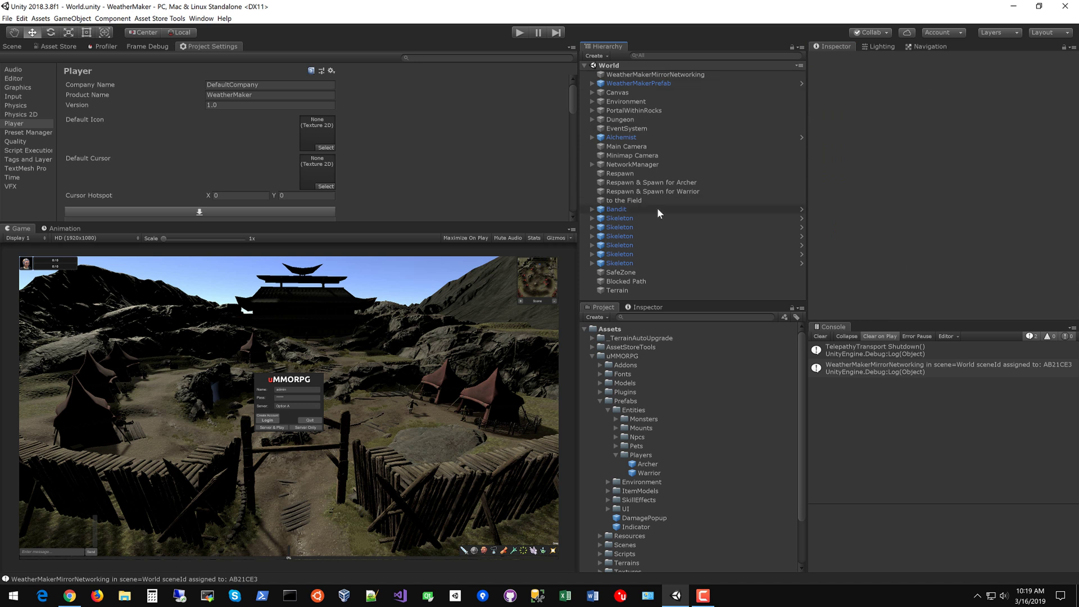
pyautogui.click(625, 146)
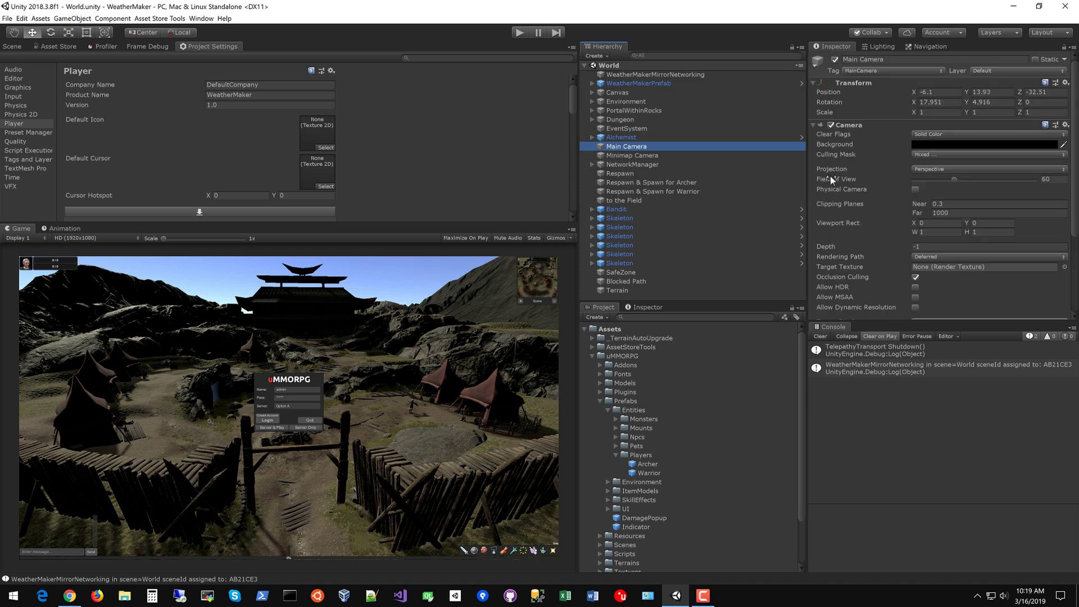
pyautogui.scroll(-3, 868, 211)
pyautogui.click(831, 269)
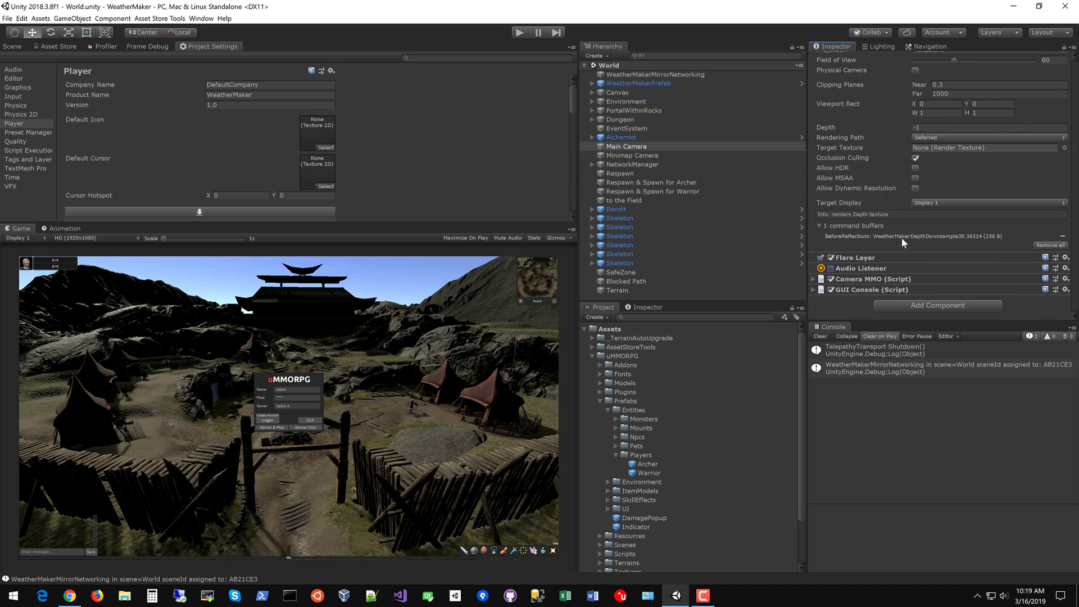
pyautogui.click(819, 338)
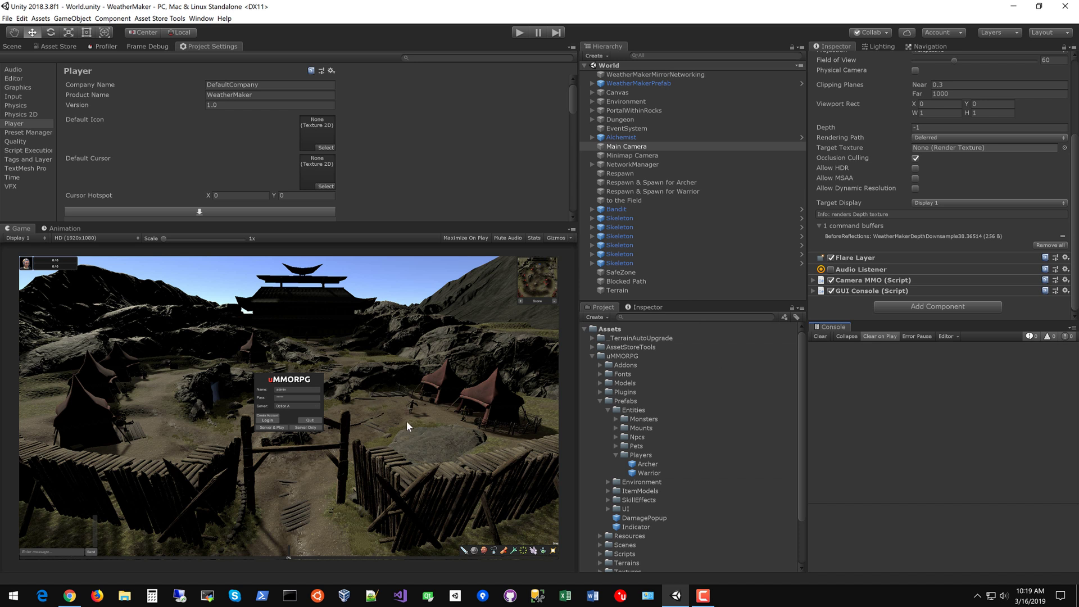
# Step: Browse to WeatherMaker's Fog profiles folder and select WeatherMakerFullScreenFogProfile_Default
pyautogui.click(601, 400)
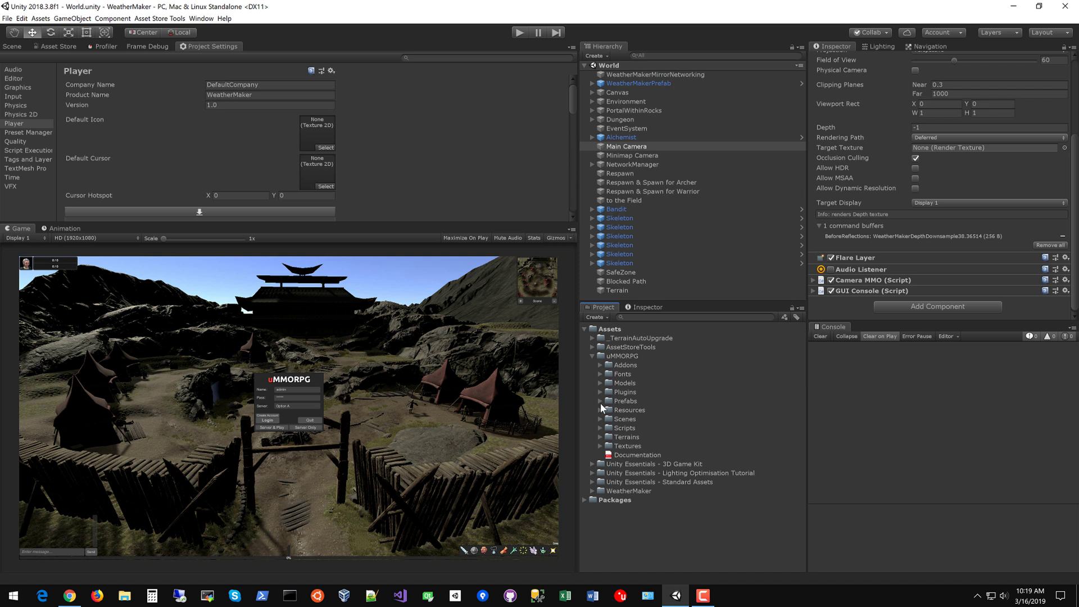
pyautogui.click(593, 356)
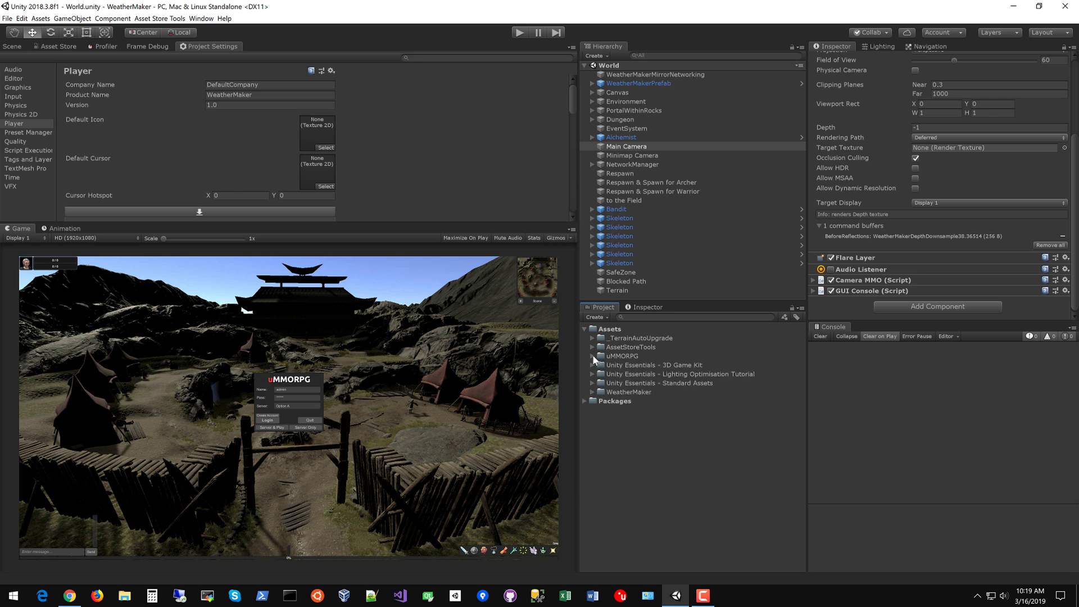
pyautogui.click(592, 392)
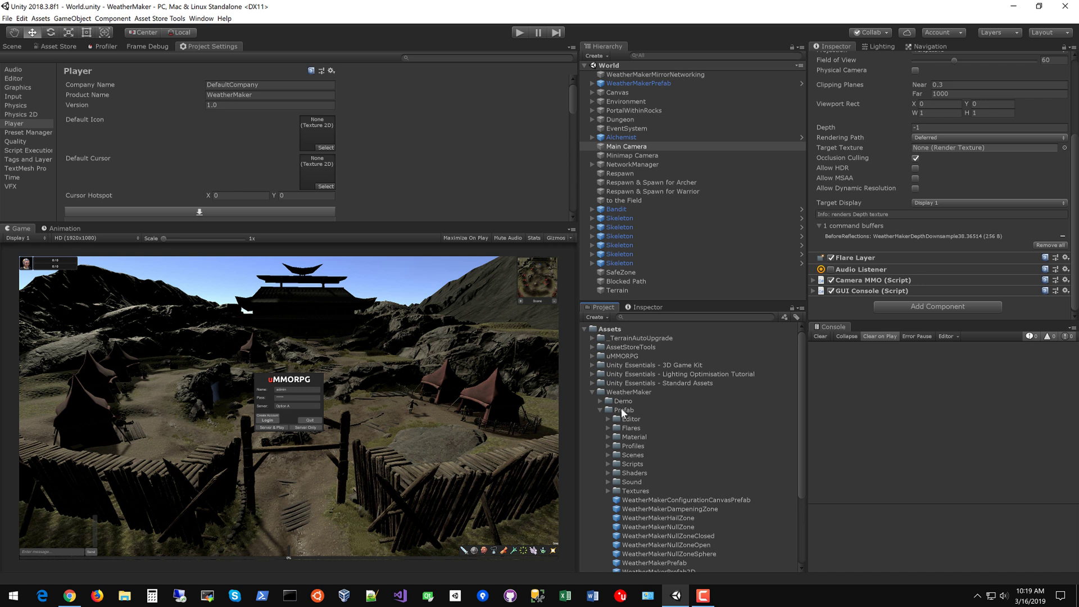
pyautogui.click(609, 446)
pyautogui.click(616, 482)
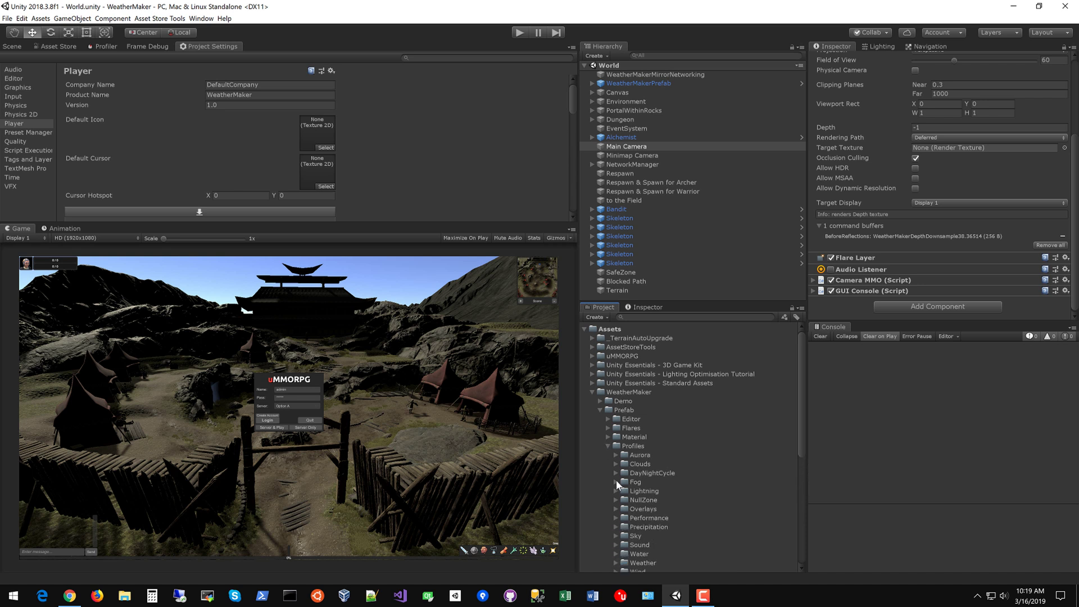
pyautogui.scroll(-3, 699, 473)
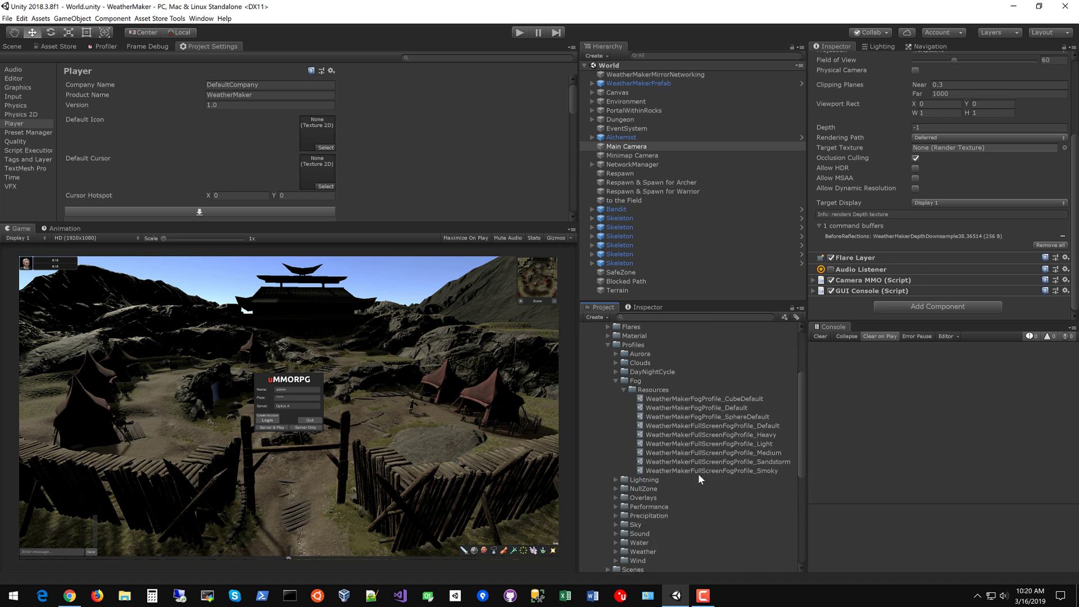
pyautogui.click(747, 425)
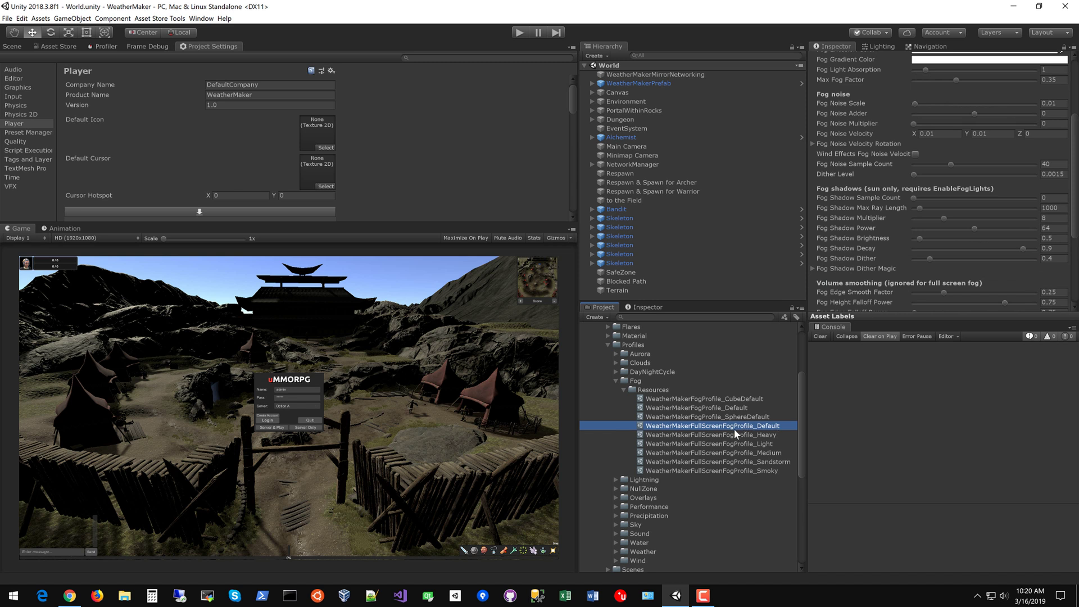
pyautogui.scroll(5, 976, 276)
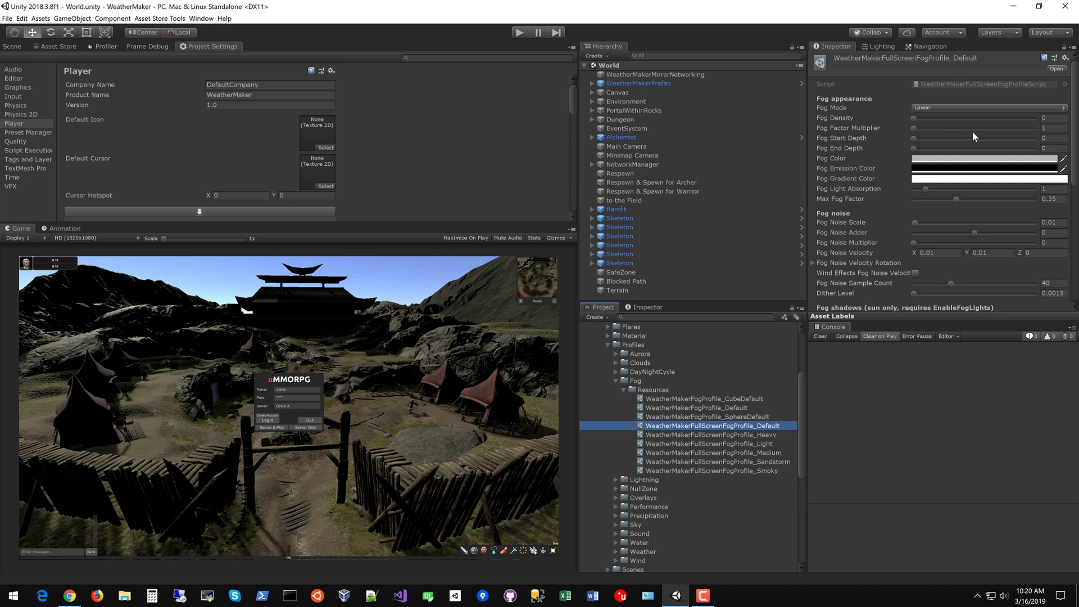
# Step: Set Fog Density to 0.005, Fog Start Depth to 100 and Fog End Depth to 1000
pyautogui.click(1048, 120)
pyautogui.write('0.005')
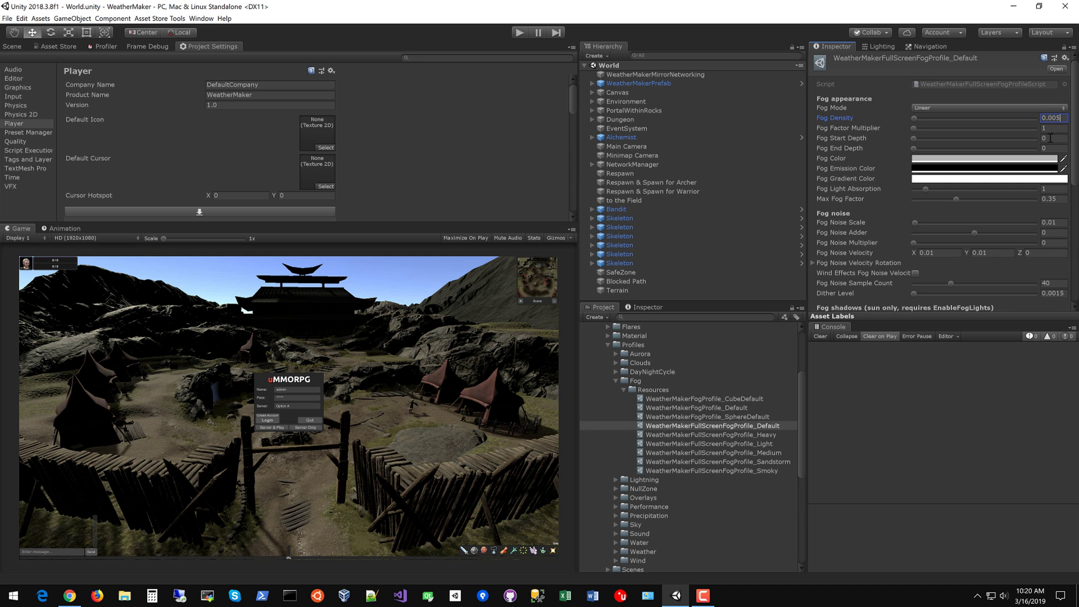
pyautogui.click(1053, 138)
pyautogui.write('100')
pyautogui.press('Tab')
pyautogui.write('100')
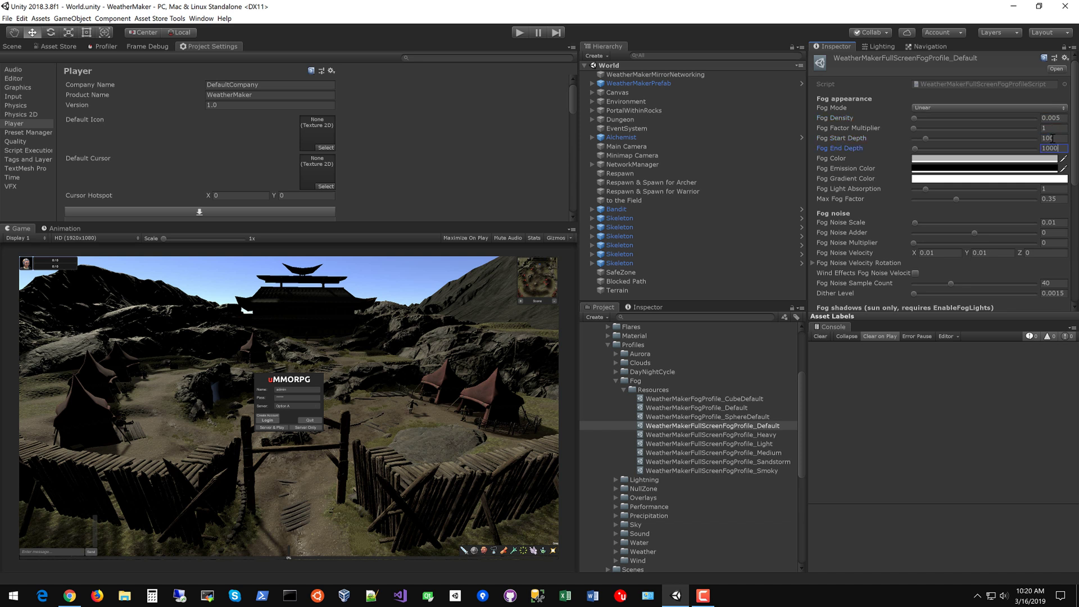
# Step: Preview the fog in Play mode, then set Fog Start Depth 50 and End Depth 5000
pyautogui.click(519, 34)
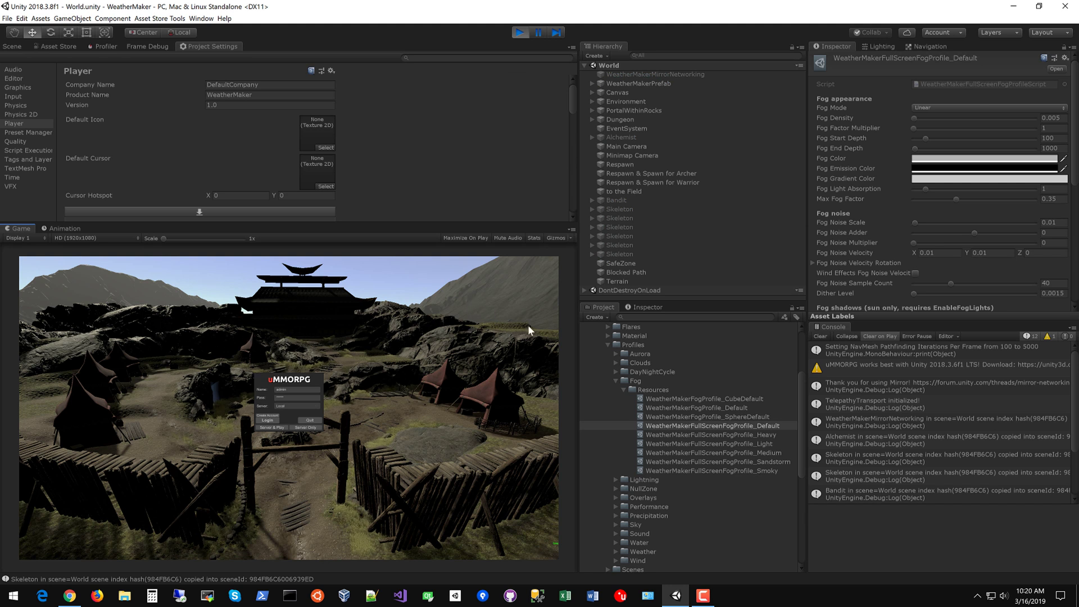
pyautogui.click(520, 34)
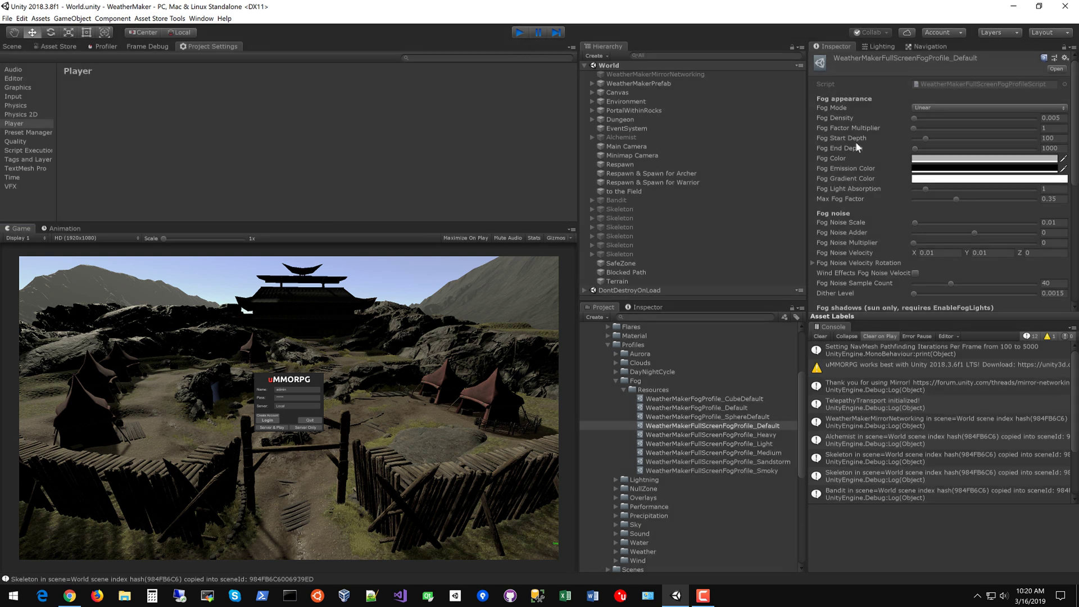
pyautogui.click(1056, 139)
pyautogui.write('50')
pyautogui.press('Tab')
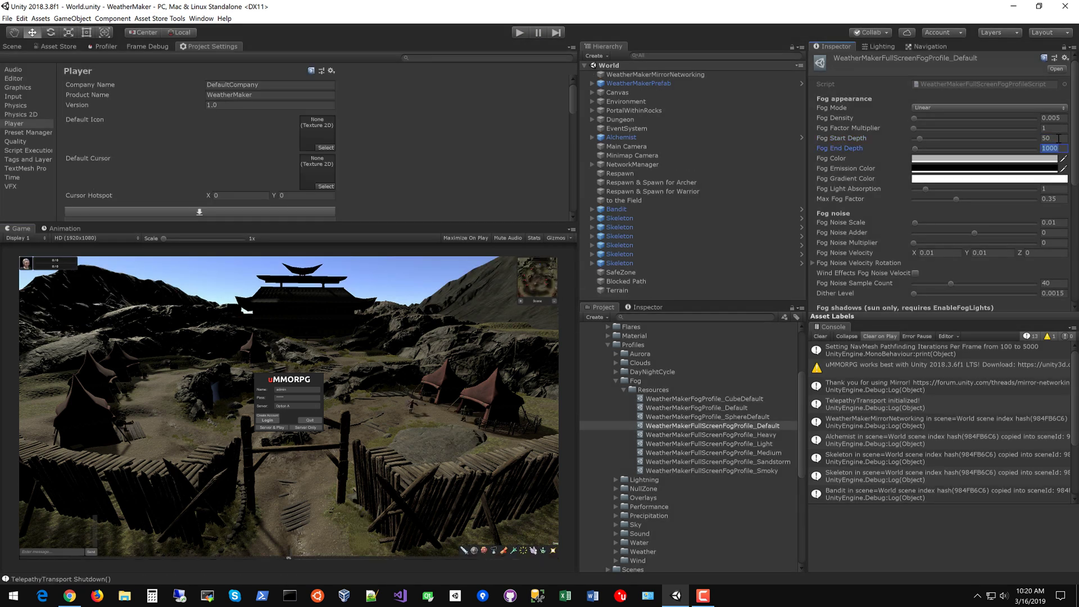
pyautogui.write('5000')
pyautogui.click(517, 34)
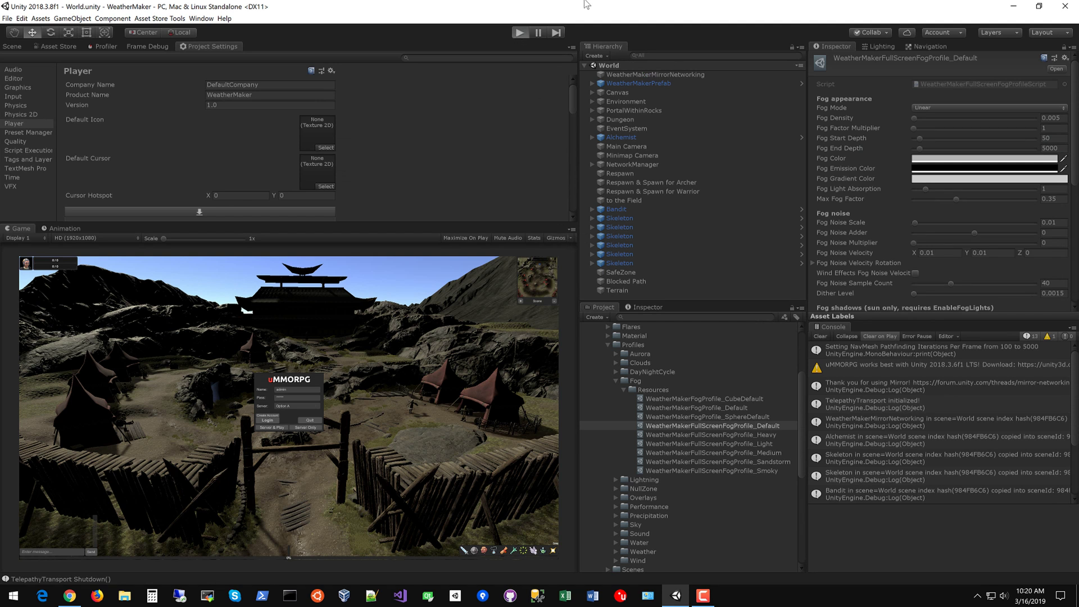
# Step: Preview again, raise Fog Density to 0.015, and run the game once more
pyautogui.click(516, 33)
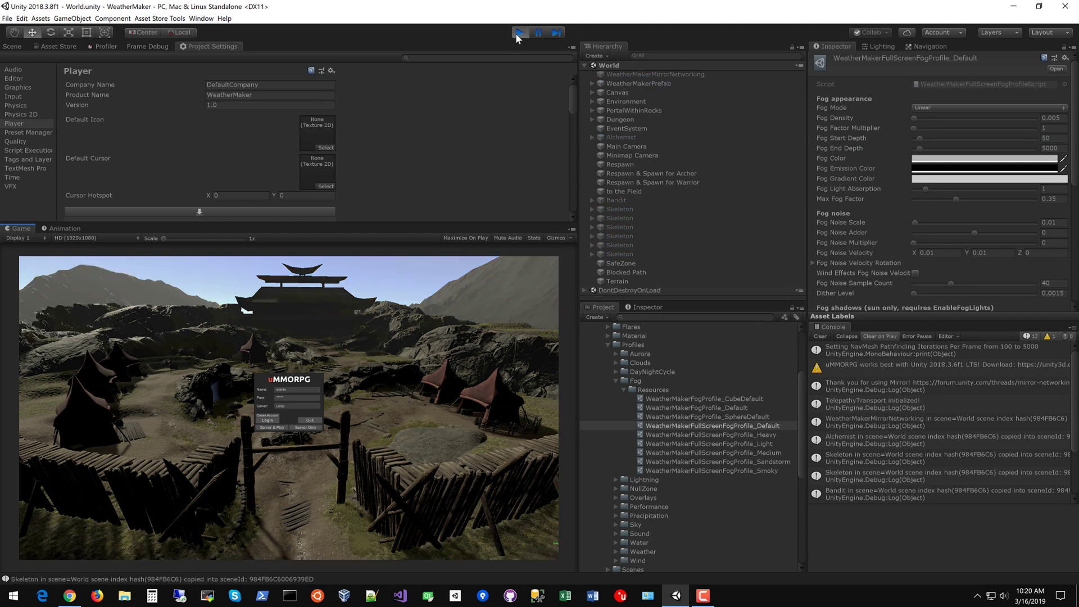
pyautogui.click(517, 33)
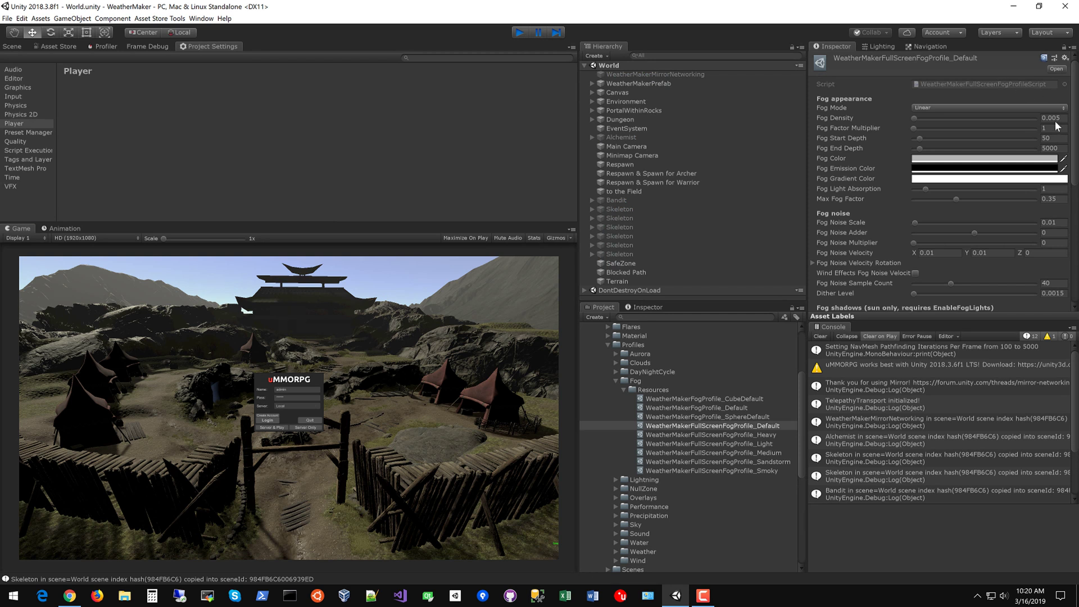
pyautogui.click(1051, 118)
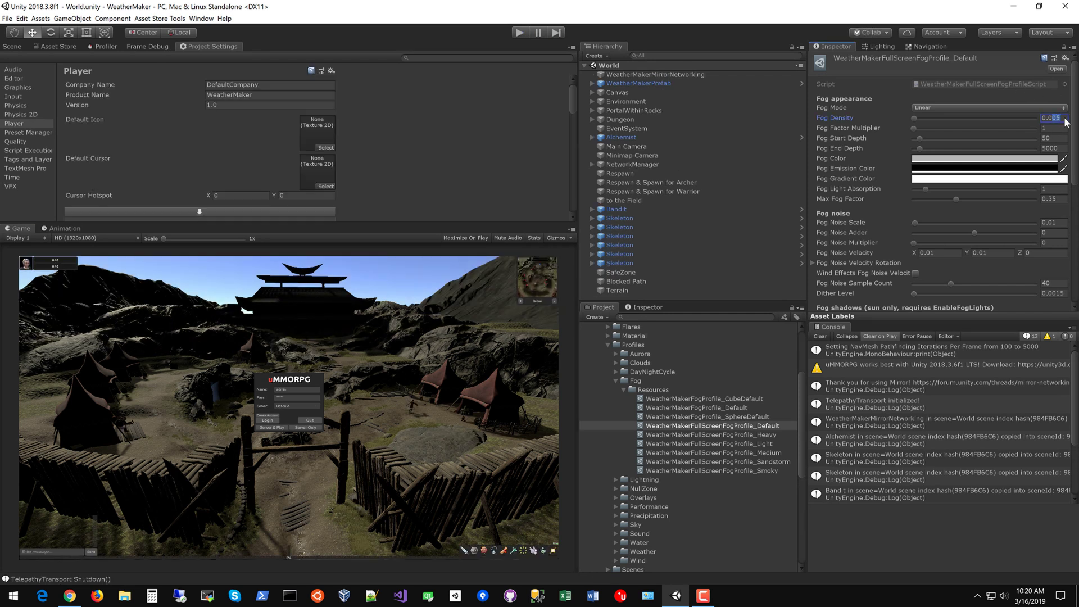
pyautogui.click(521, 33)
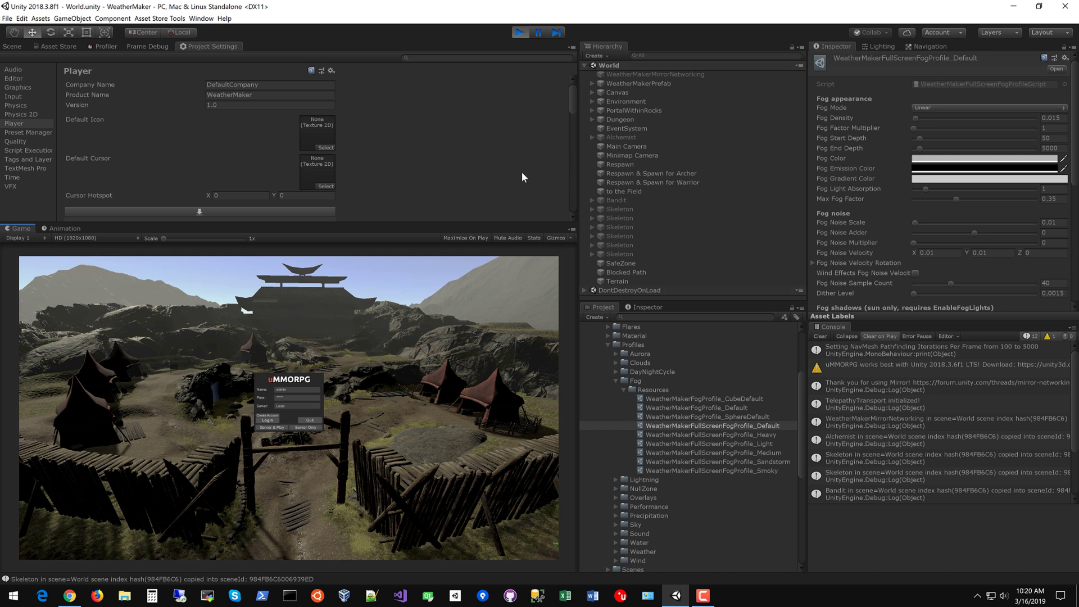
# Step: Stop play mode and select the Post Processing 2.1.4 package in the Package Manager to install it
pyautogui.click(520, 33)
pyautogui.click(201, 19)
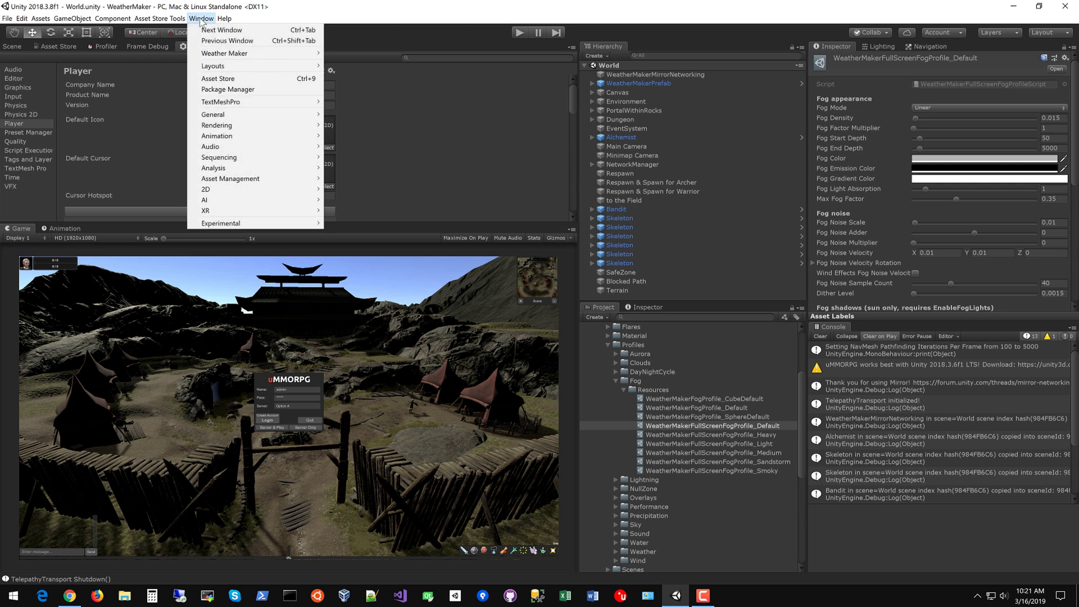
pyautogui.click(221, 90)
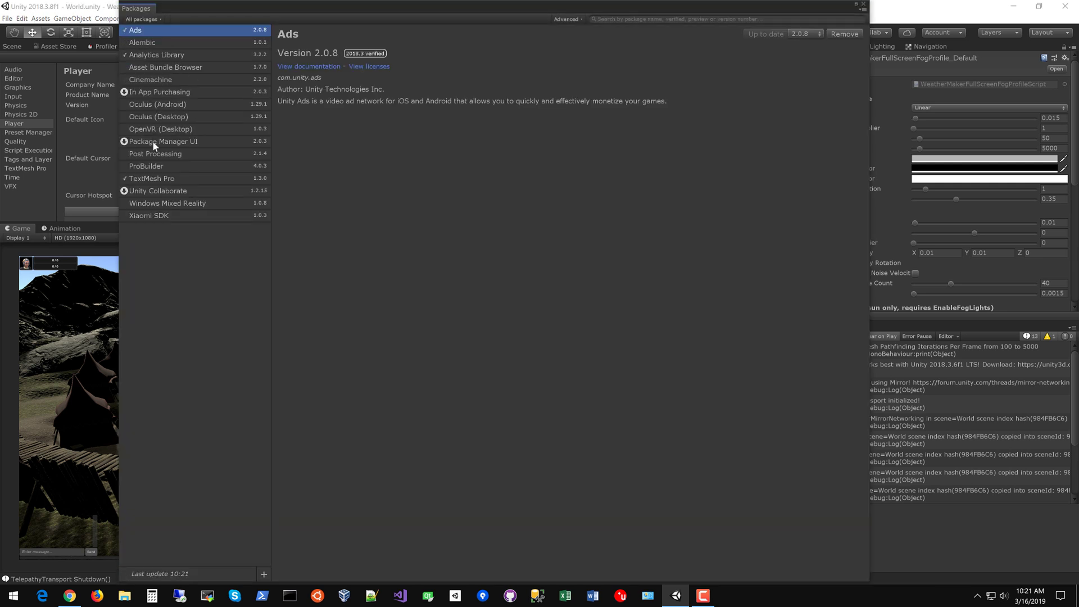
pyautogui.click(155, 153)
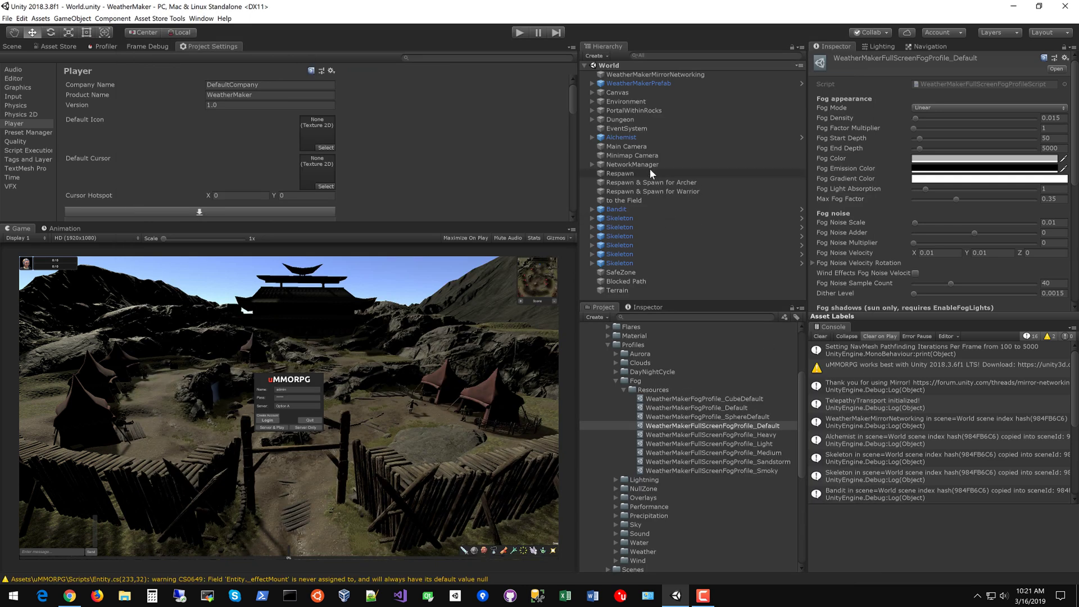
# Step: Select Main Camera and try its Layer dropdown, briefly picking Ignore Raycast
pyautogui.click(629, 146)
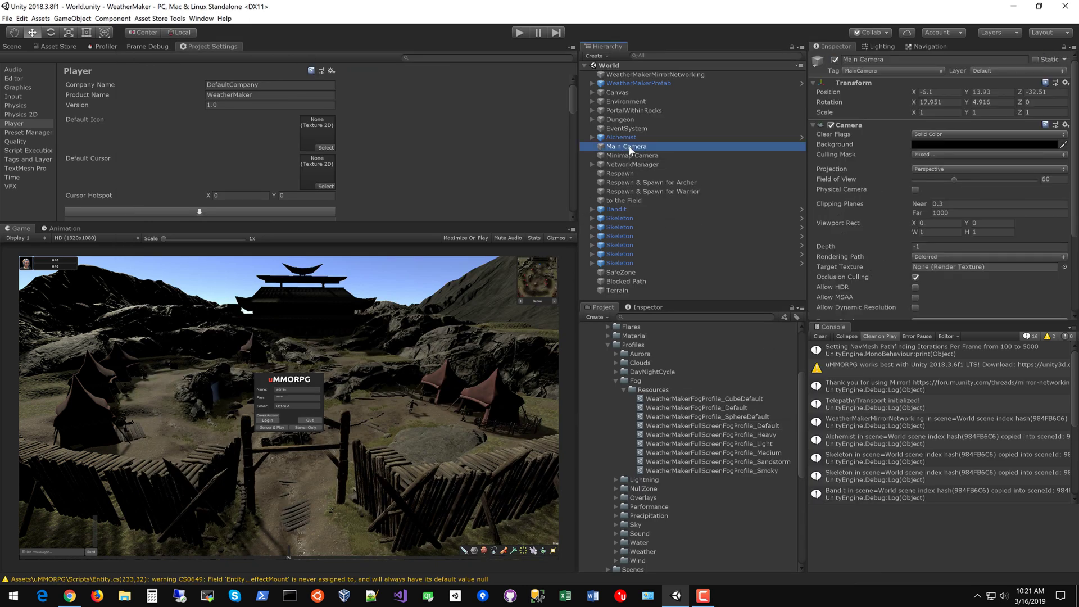
pyautogui.click(813, 125)
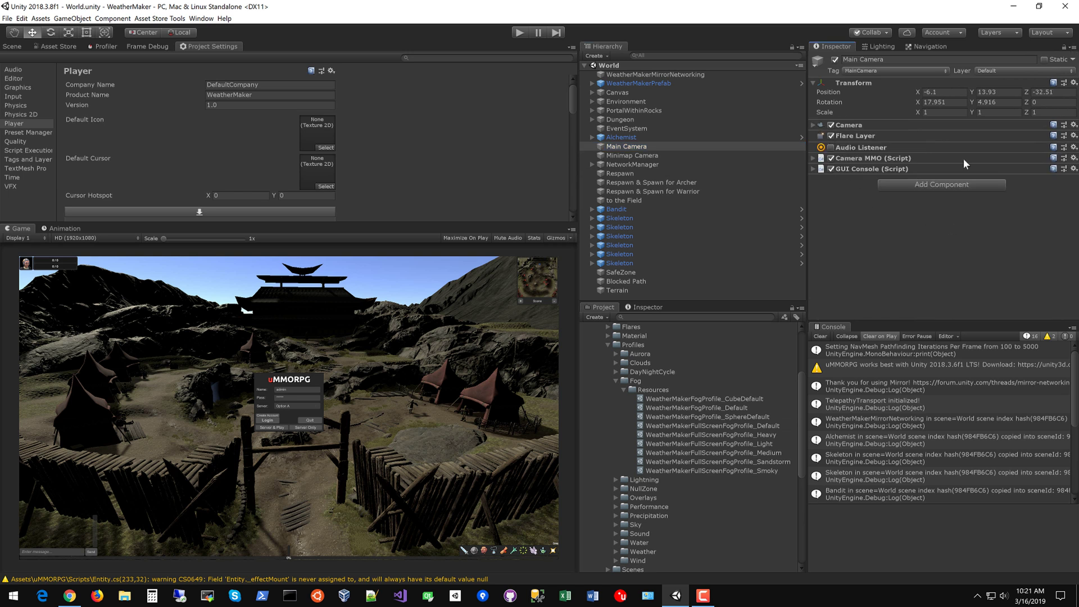
pyautogui.click(986, 70)
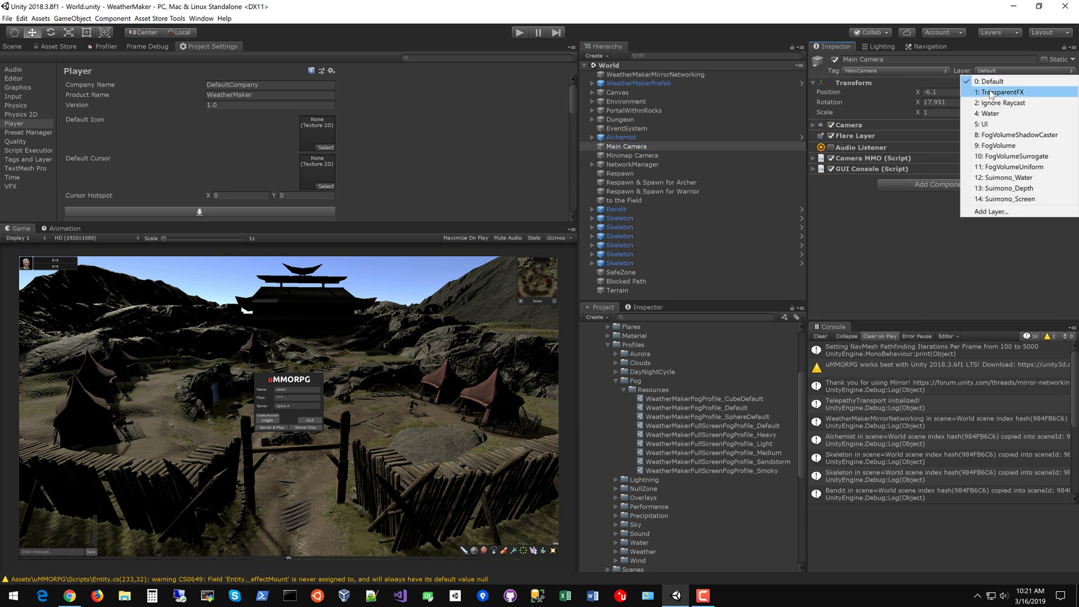
pyautogui.click(992, 104)
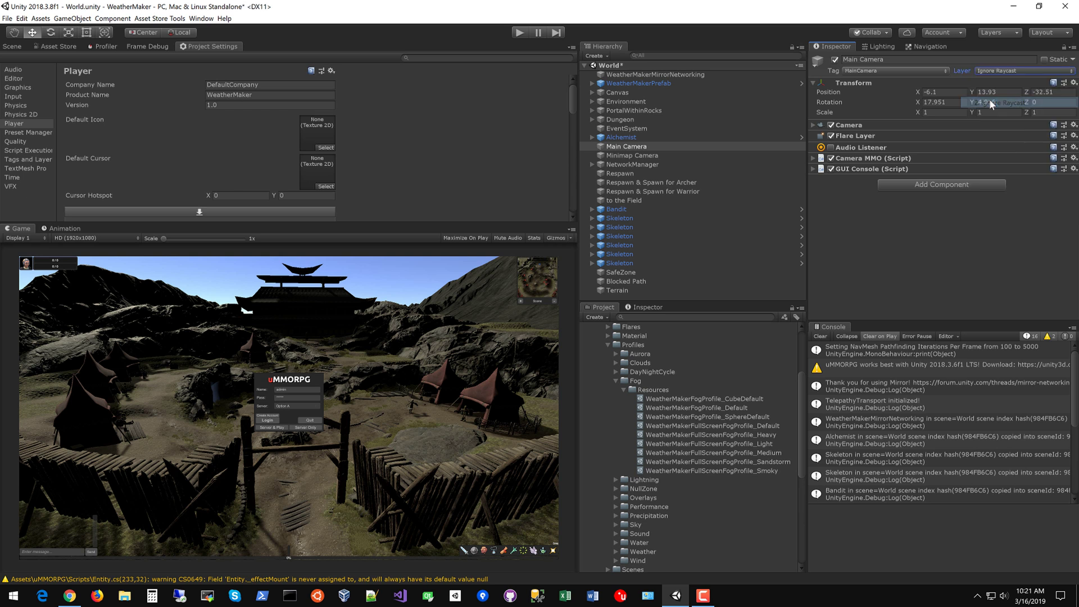
pyautogui.click(985, 70)
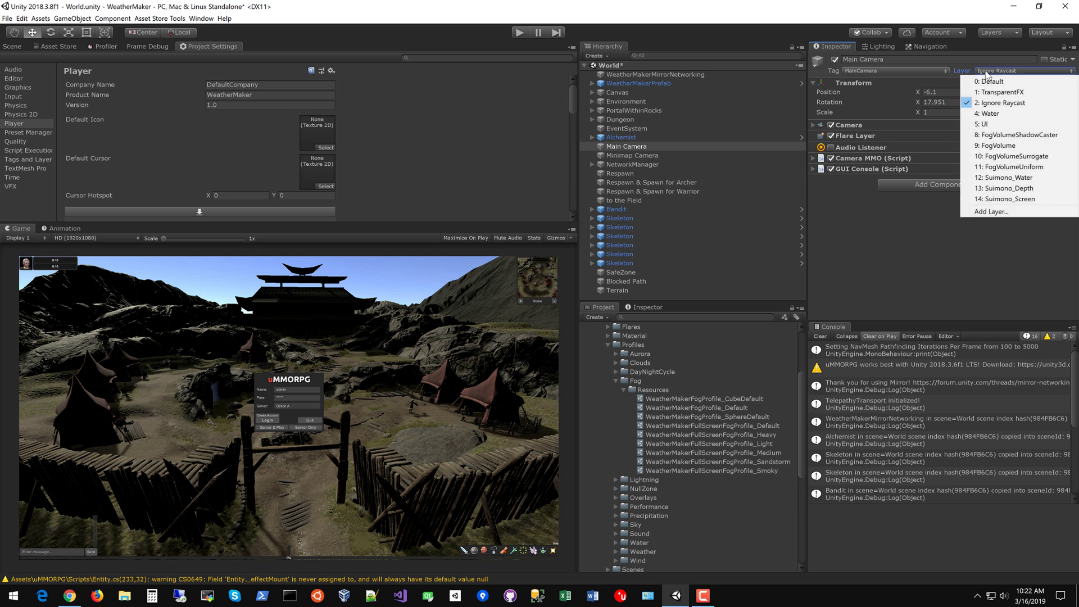
pyautogui.click(994, 103)
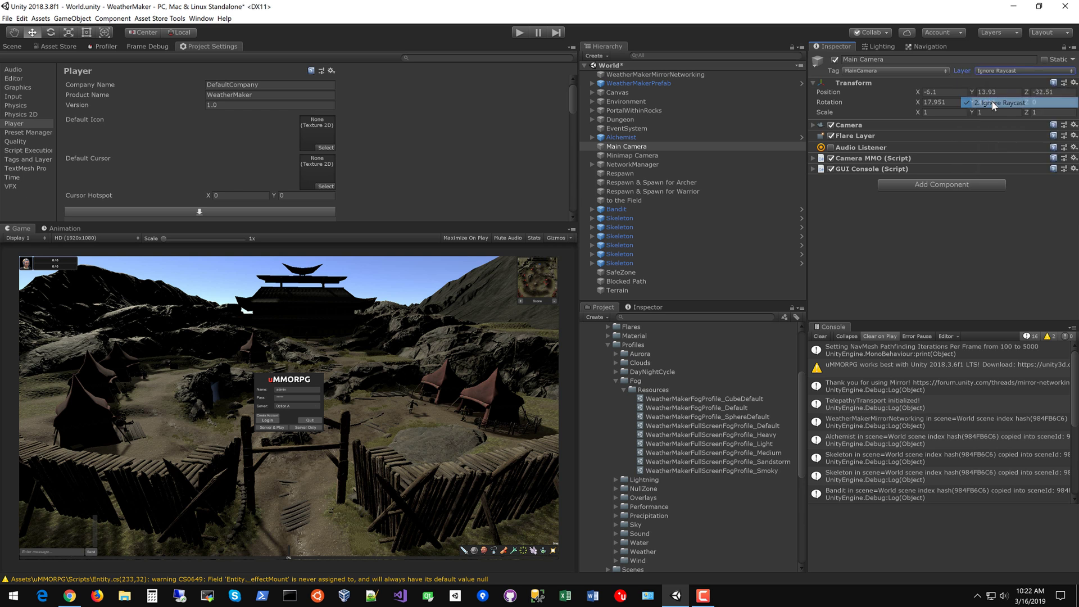
# Step: Name User Layer 15 'MainCamera' and assign the Main Camera to that layer
pyautogui.click(984, 68)
pyautogui.click(993, 212)
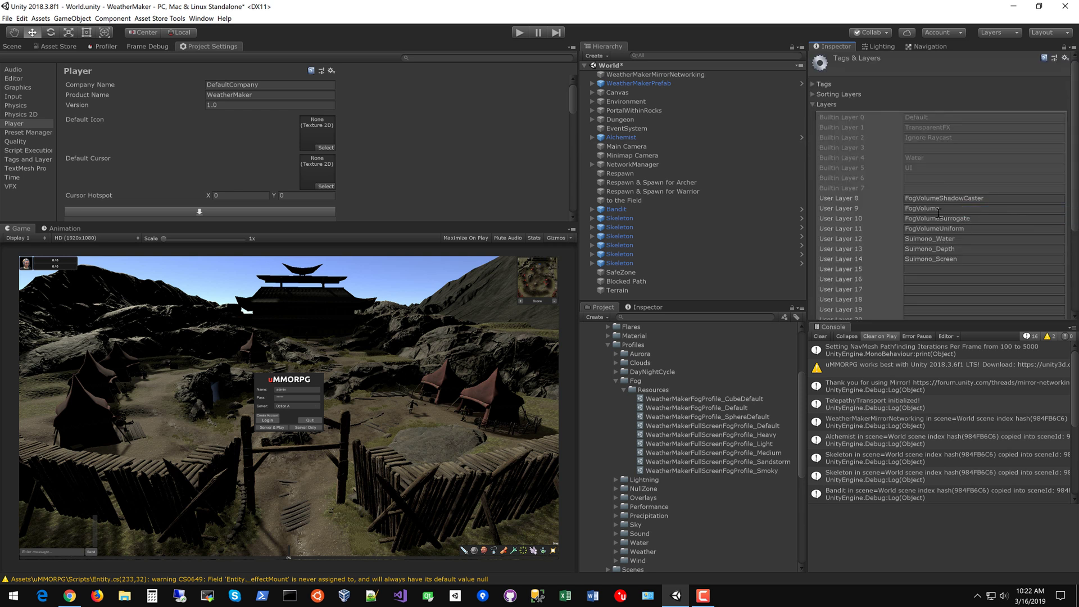
pyautogui.click(919, 270)
pyautogui.write('MainCamera')
pyautogui.hotkey('ctrl', 's')
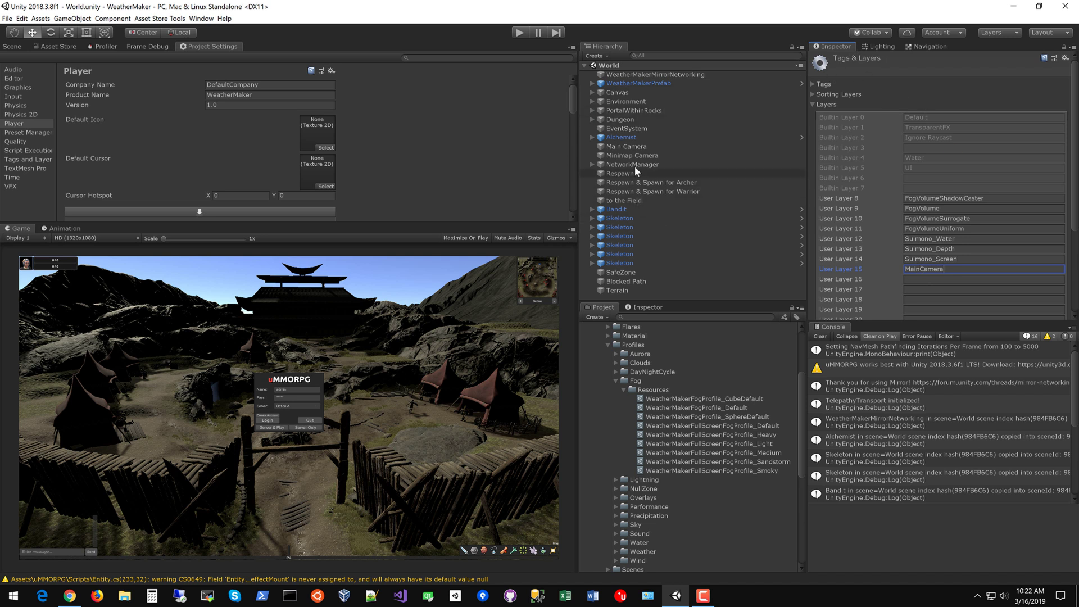
pyautogui.click(629, 147)
pyautogui.click(1024, 70)
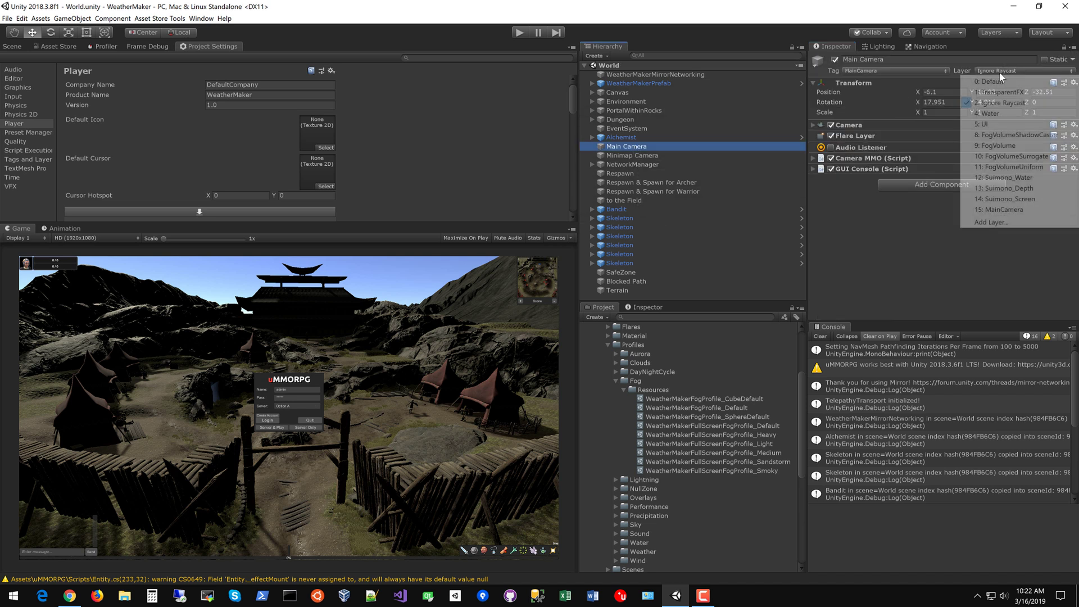
pyautogui.click(991, 207)
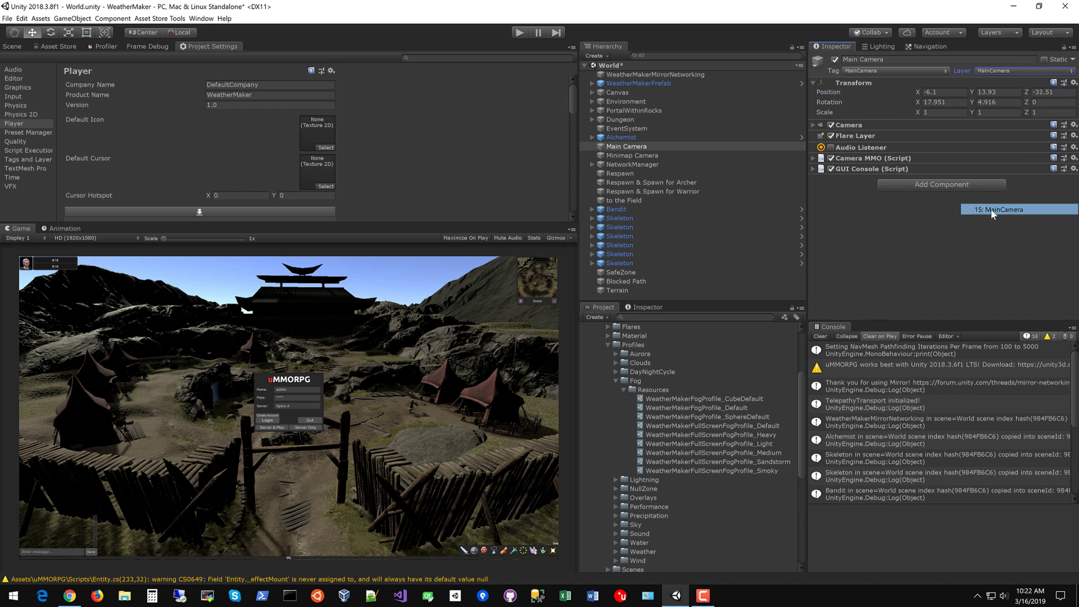
# Step: Add a Post-process Layer component to the Main Camera
pyautogui.click(926, 184)
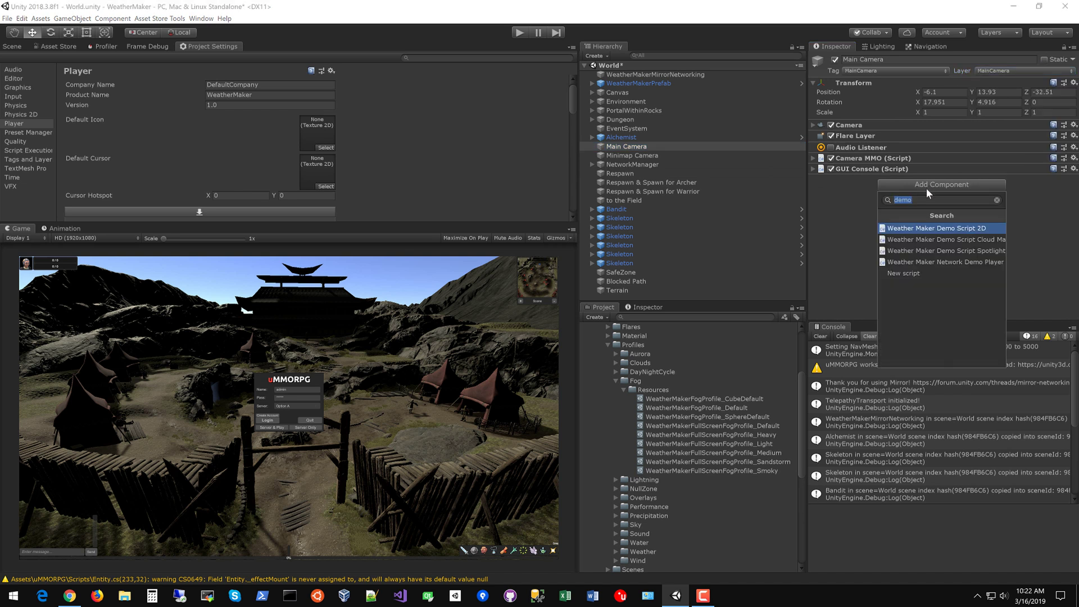
pyautogui.write('post')
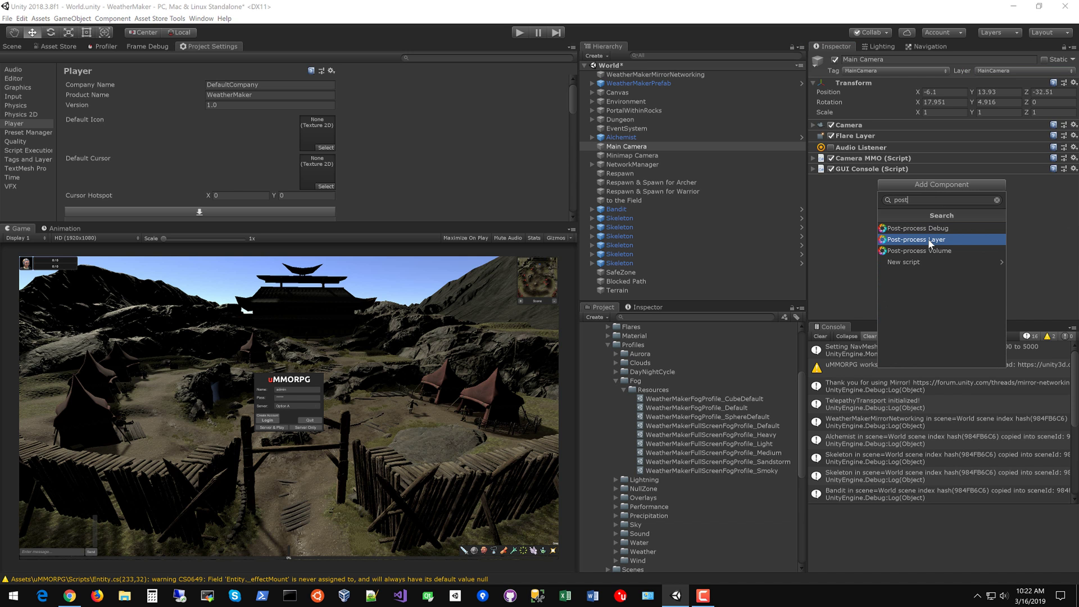
pyautogui.click(929, 238)
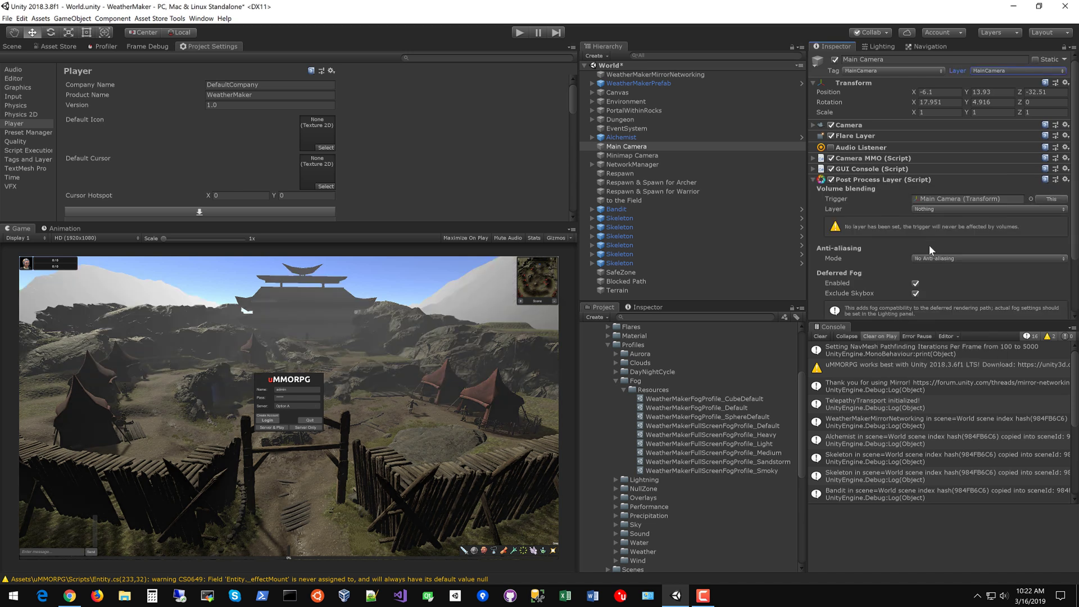
pyautogui.click(813, 180)
# Step: Add a Post-process Volume component to the camera and make it global
pyautogui.click(901, 194)
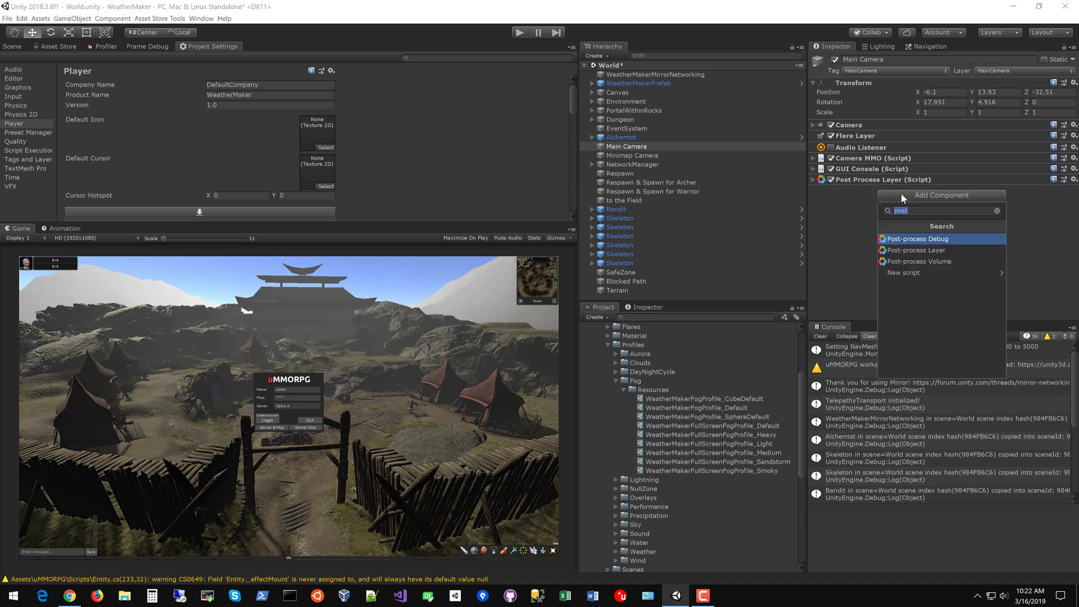
pyautogui.press('Down')
pyautogui.press('Return')
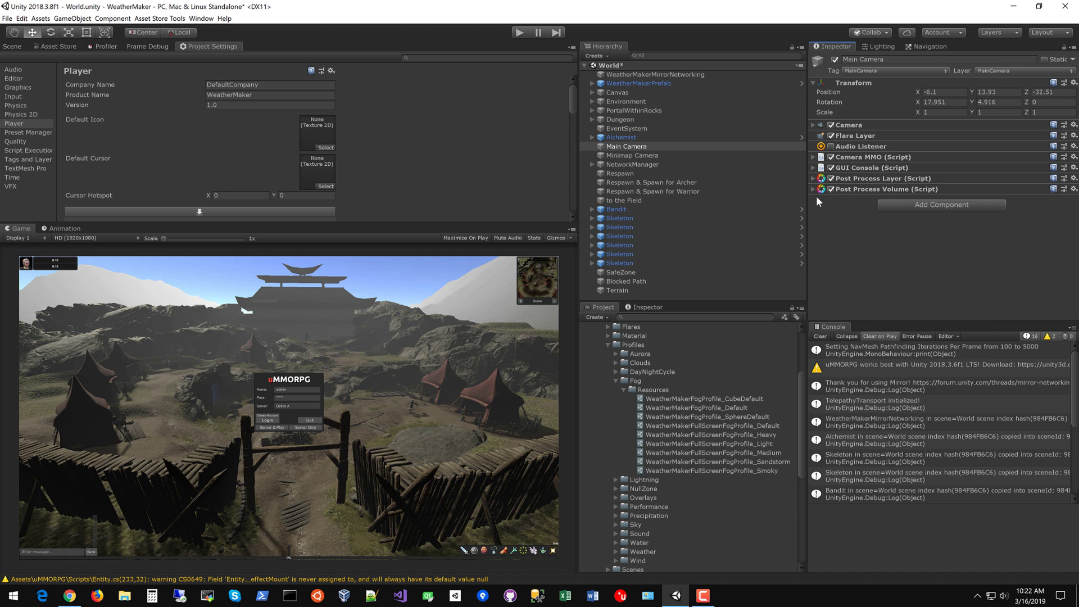
pyautogui.click(813, 190)
pyautogui.click(920, 200)
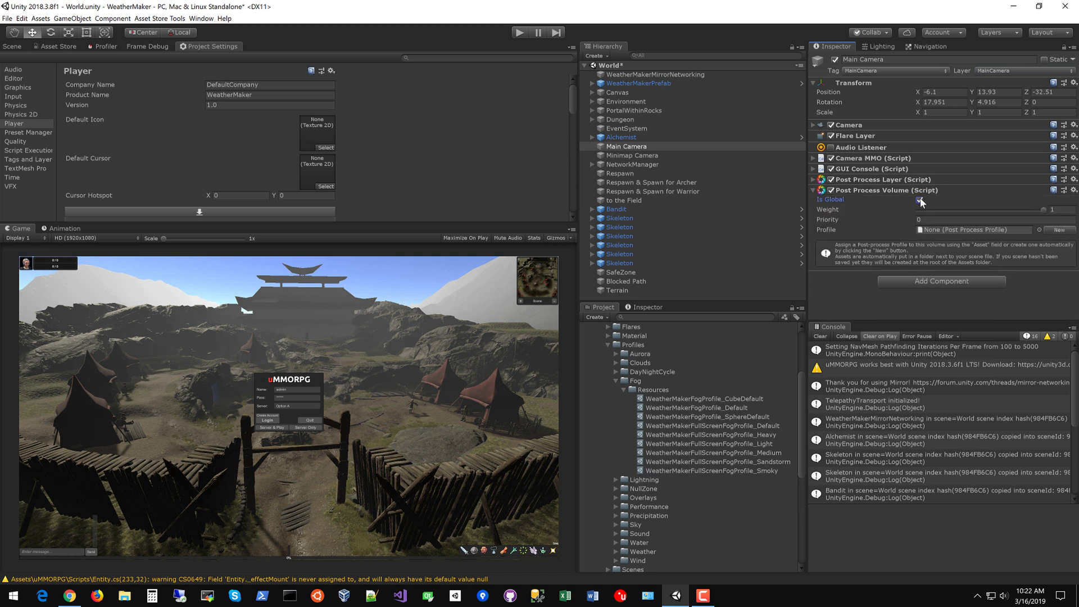
# Step: Set the Post-process Layer to the MainCamera layer with SMAA anti-aliasing and deferred fog off
pyautogui.click(814, 179)
pyautogui.click(949, 210)
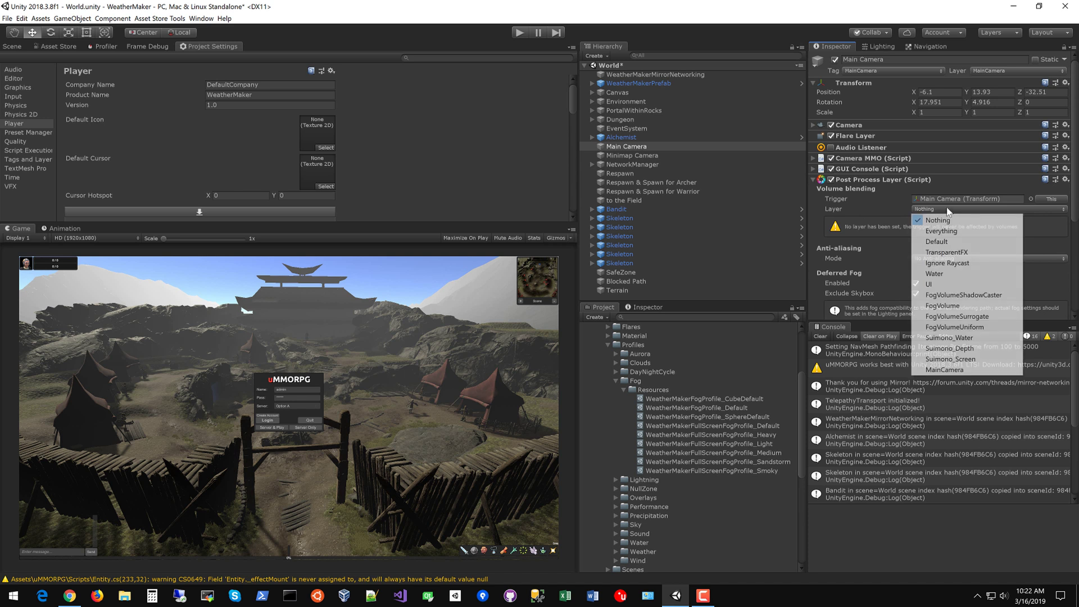
pyautogui.click(940, 372)
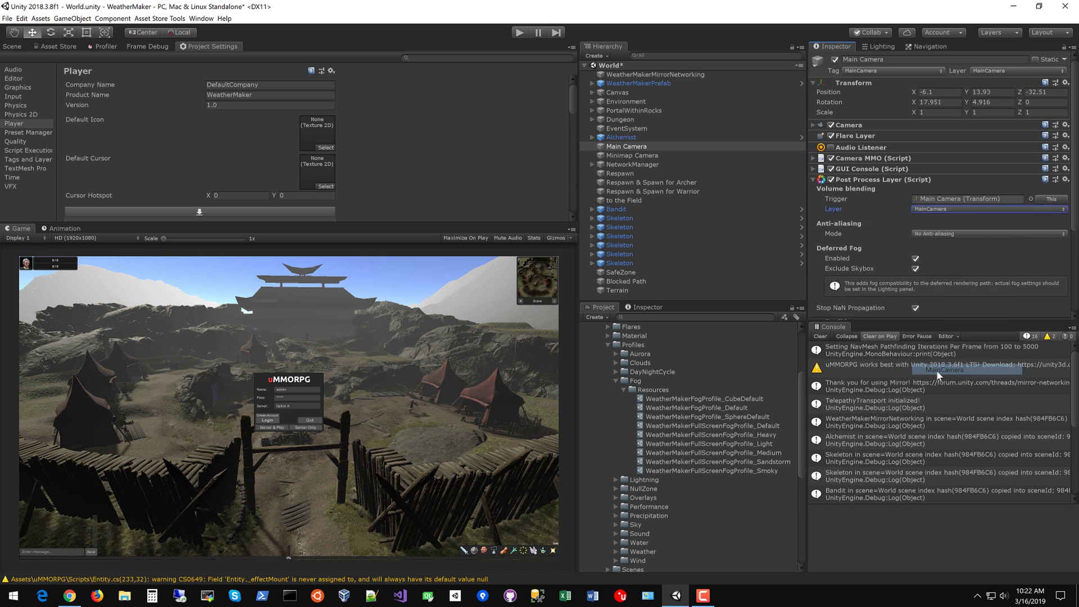
pyautogui.click(933, 234)
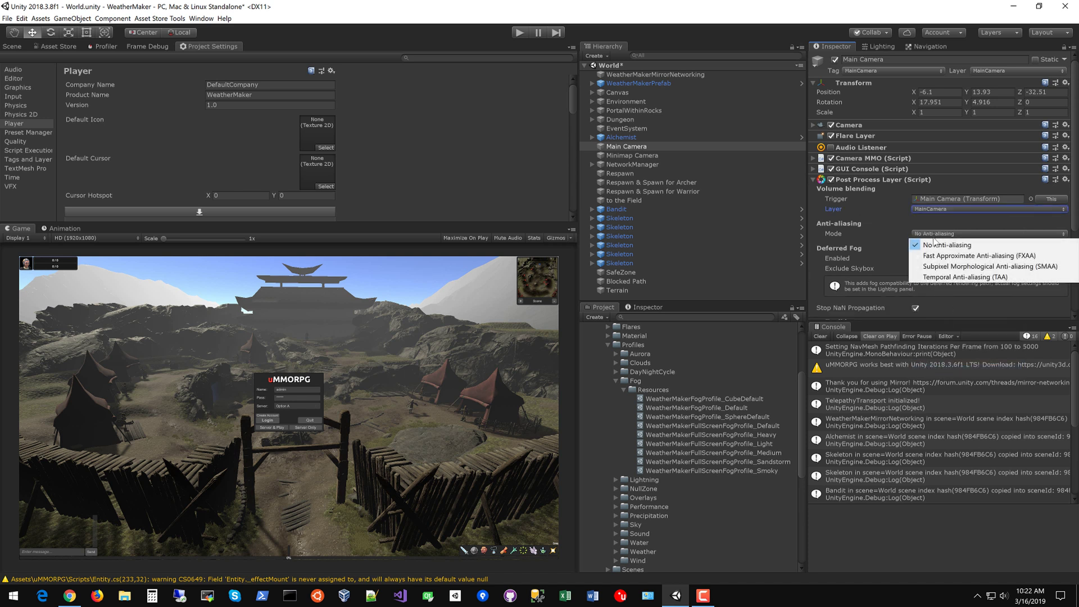
pyautogui.click(940, 277)
pyautogui.click(940, 232)
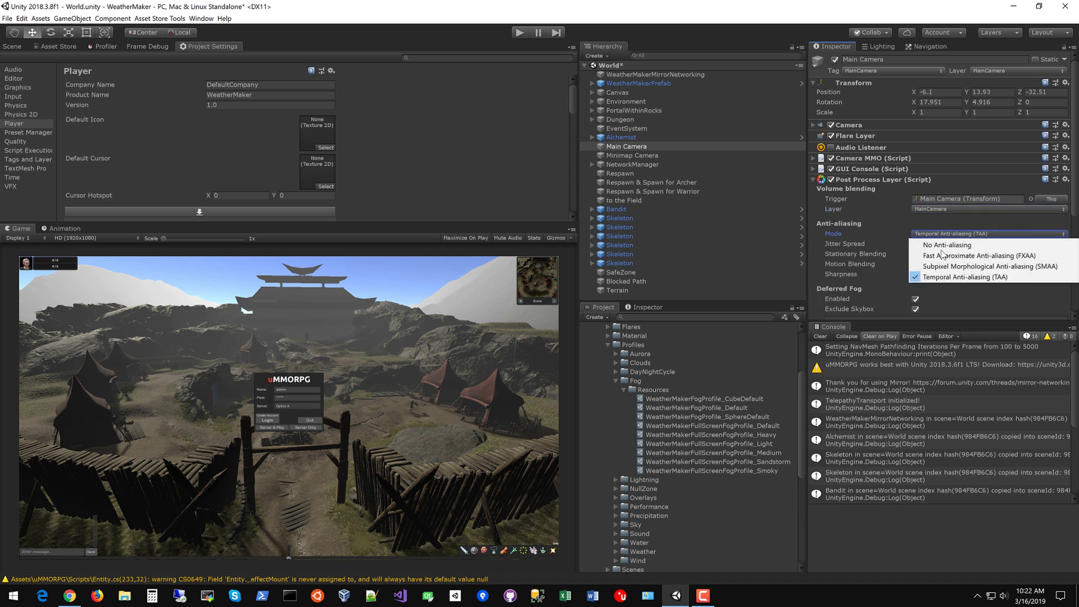
pyautogui.click(944, 266)
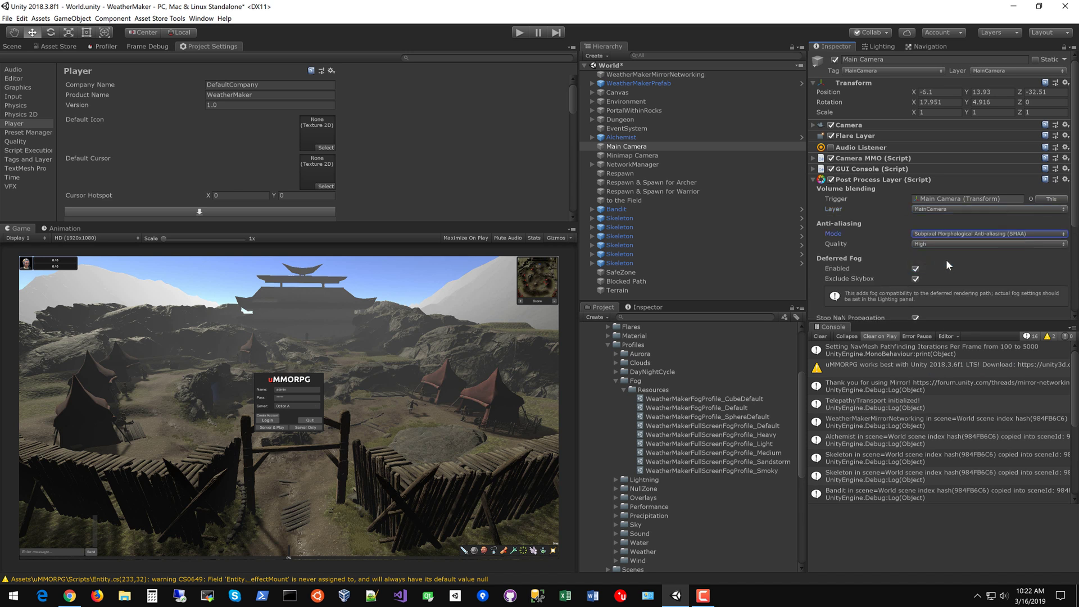
pyautogui.click(954, 233)
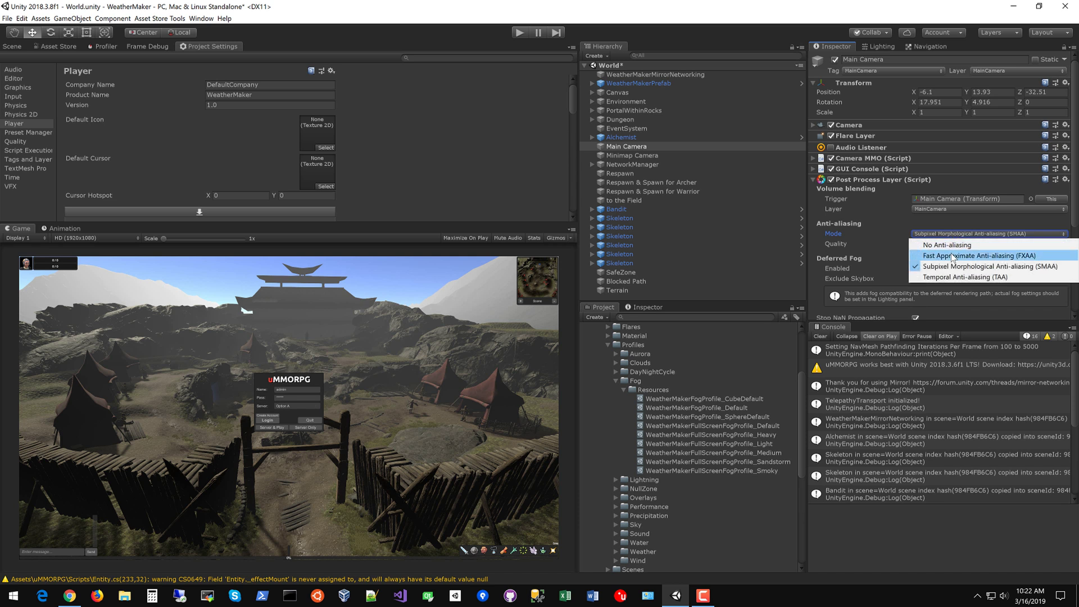
pyautogui.click(950, 252)
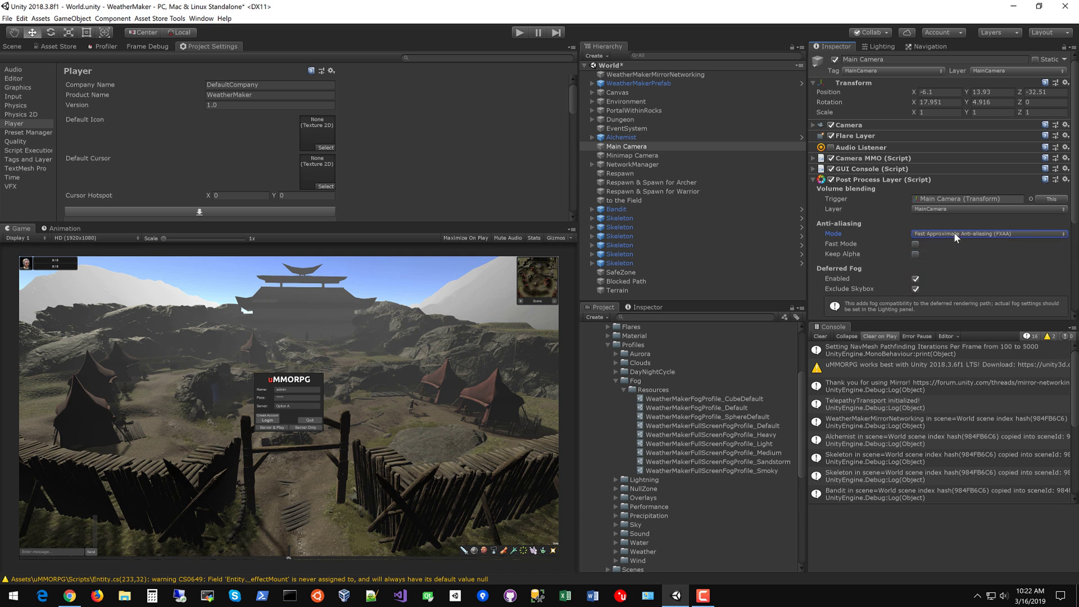
pyautogui.click(953, 233)
pyautogui.click(959, 268)
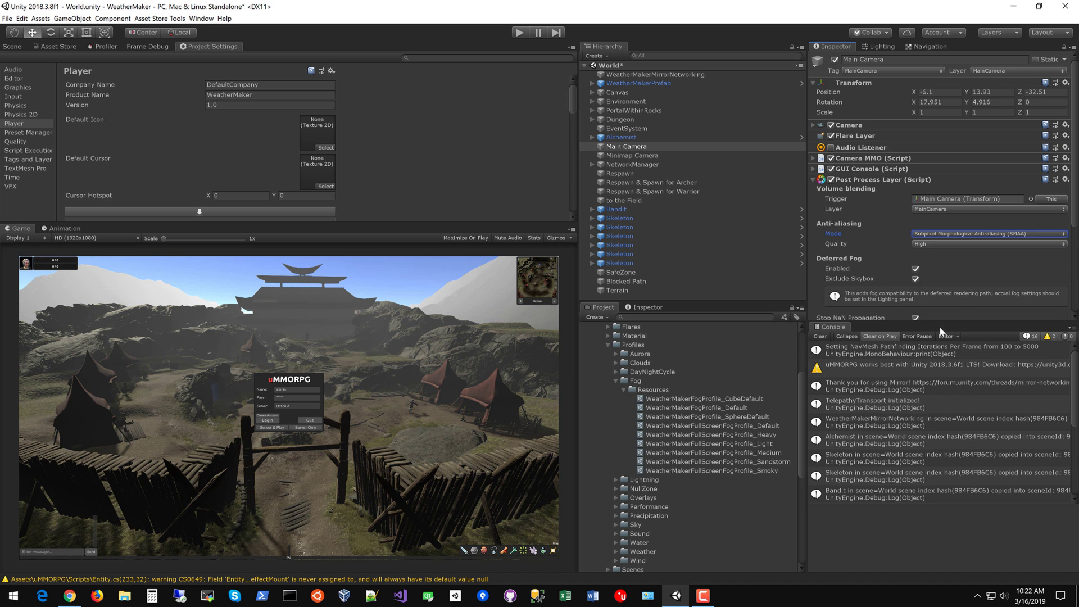
pyautogui.click(916, 269)
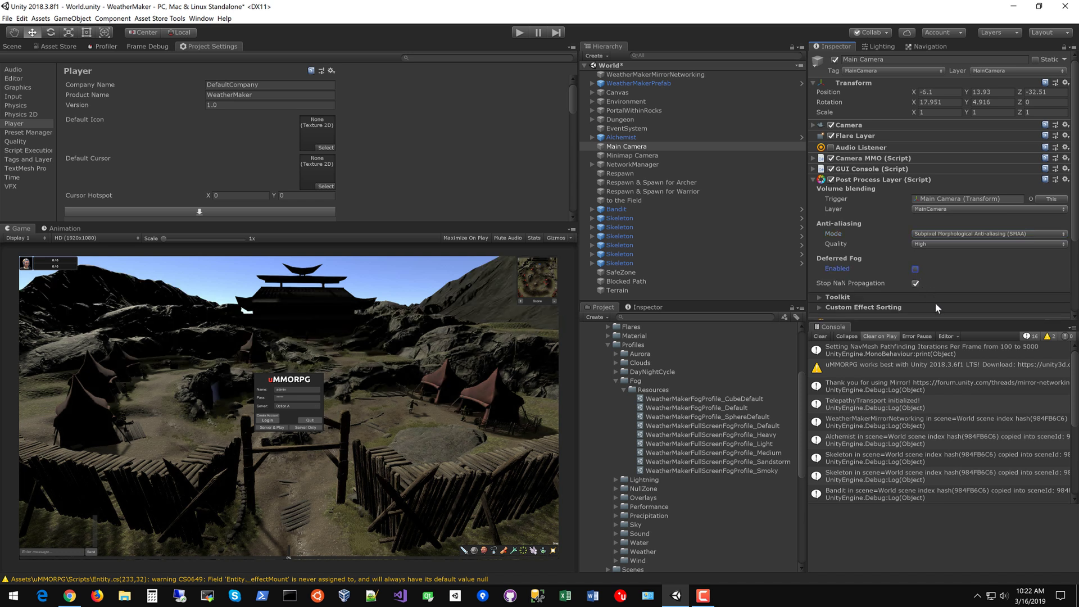
# Step: Add a post-process volume and create a new Main Camera Profile for it
pyautogui.click(813, 180)
pyautogui.click(1039, 229)
pyautogui.click(966, 230)
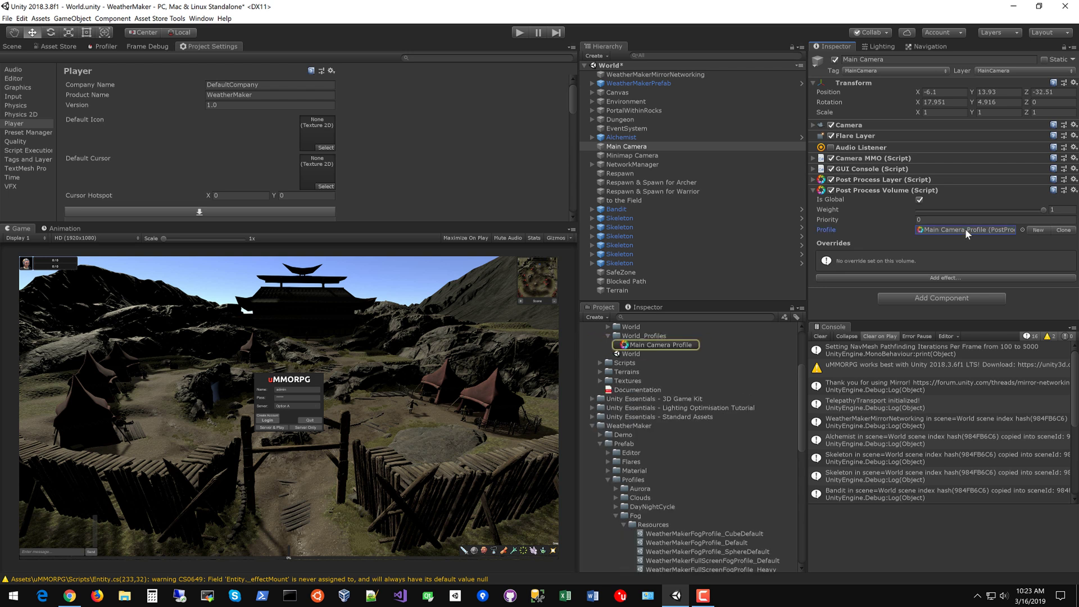
pyautogui.scroll(3, 633, 365)
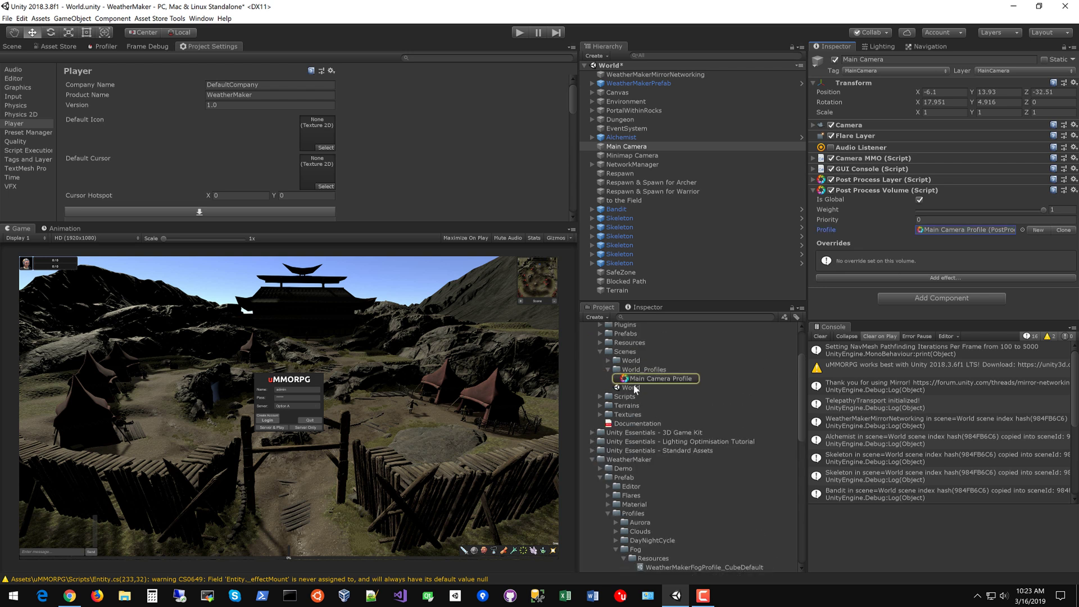
# Step: Add Color Grading and Vignette overrides to the profile
pyautogui.click(872, 276)
pyautogui.moveTo(889, 284)
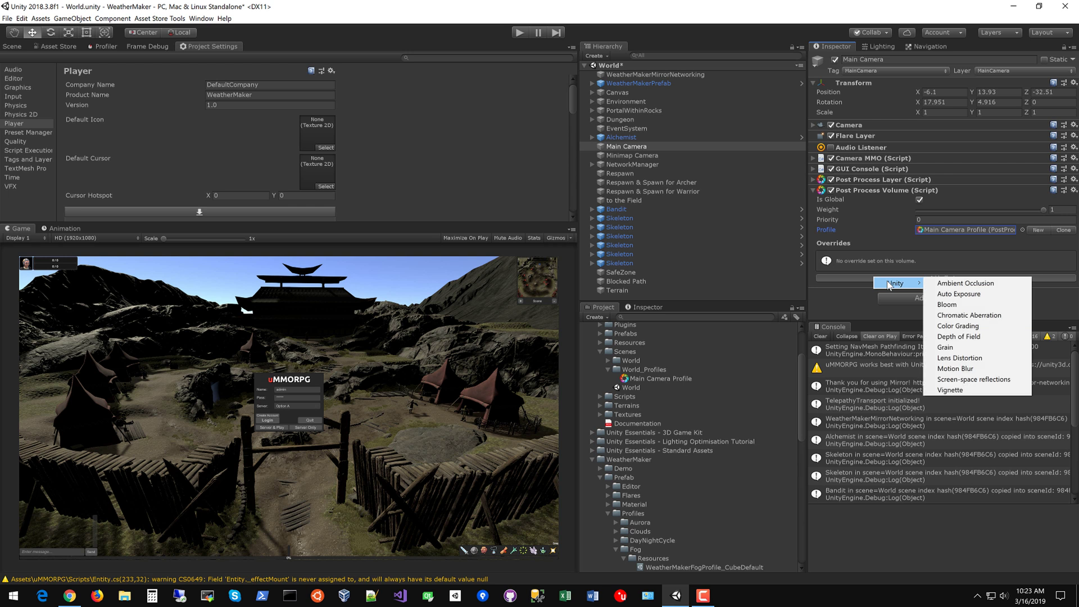
pyautogui.click(954, 327)
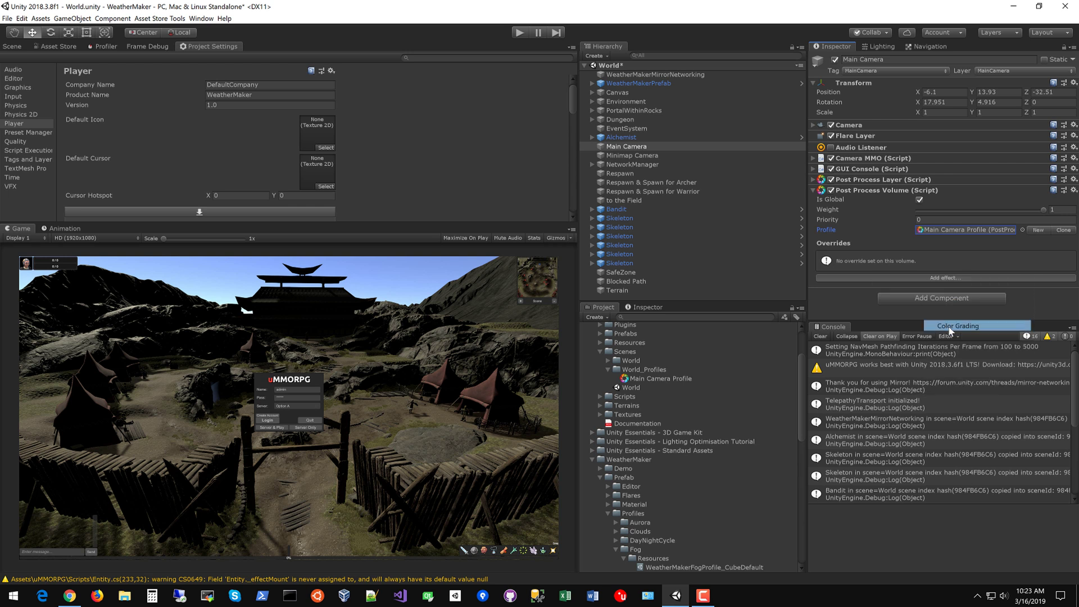
pyautogui.click(930, 268)
pyautogui.moveTo(938, 275)
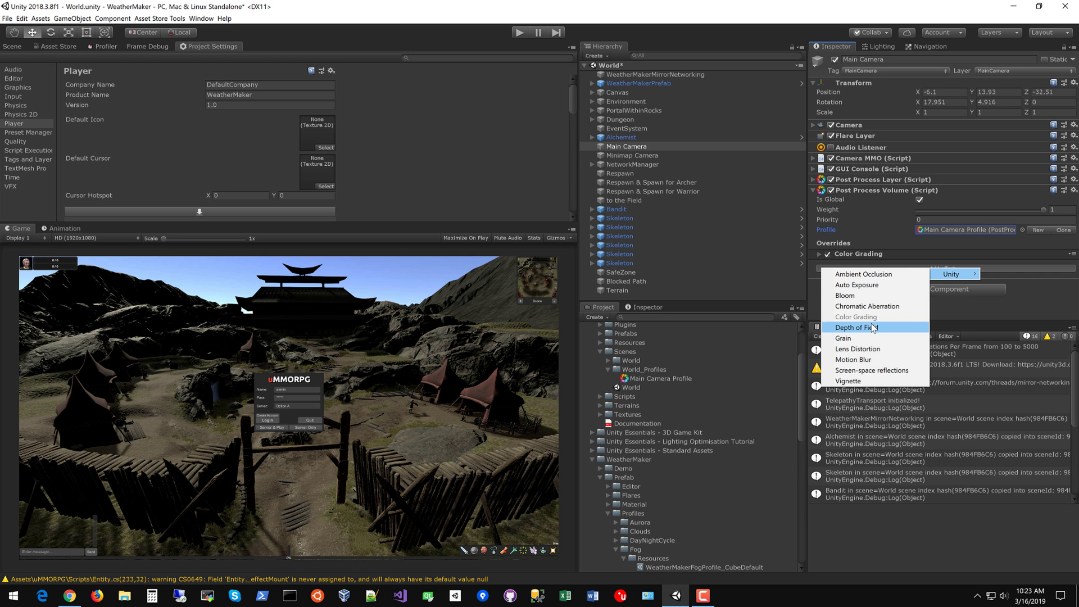
pyautogui.click(849, 382)
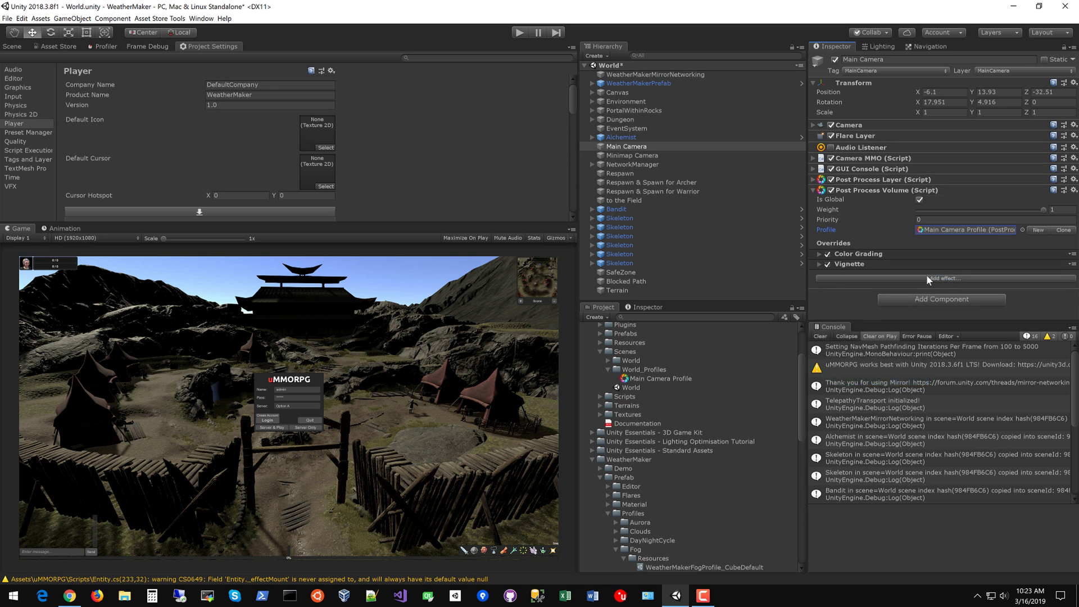
# Step: Add Bloom, Depth of Field and Ambient Occlusion overrides to the profile
pyautogui.click(927, 277)
pyautogui.moveTo(933, 284)
pyautogui.click(913, 305)
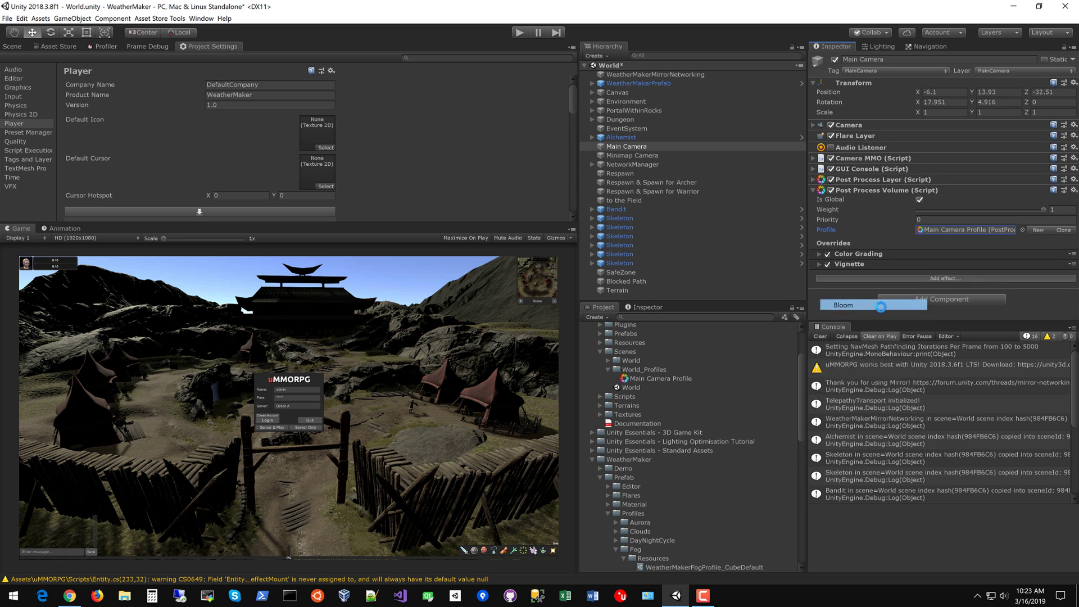
pyautogui.click(925, 289)
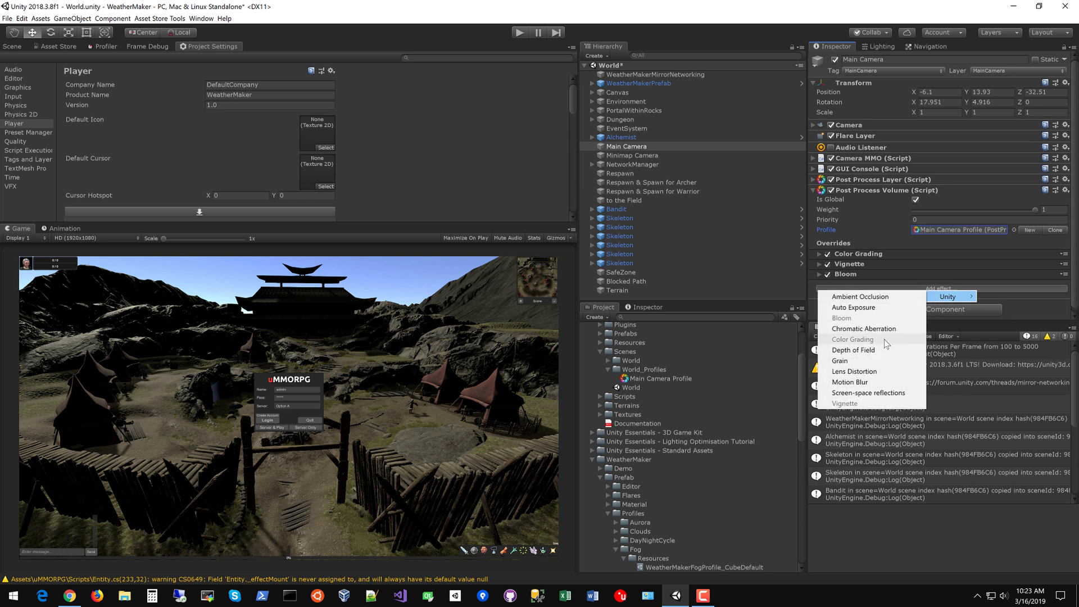
pyautogui.click(877, 349)
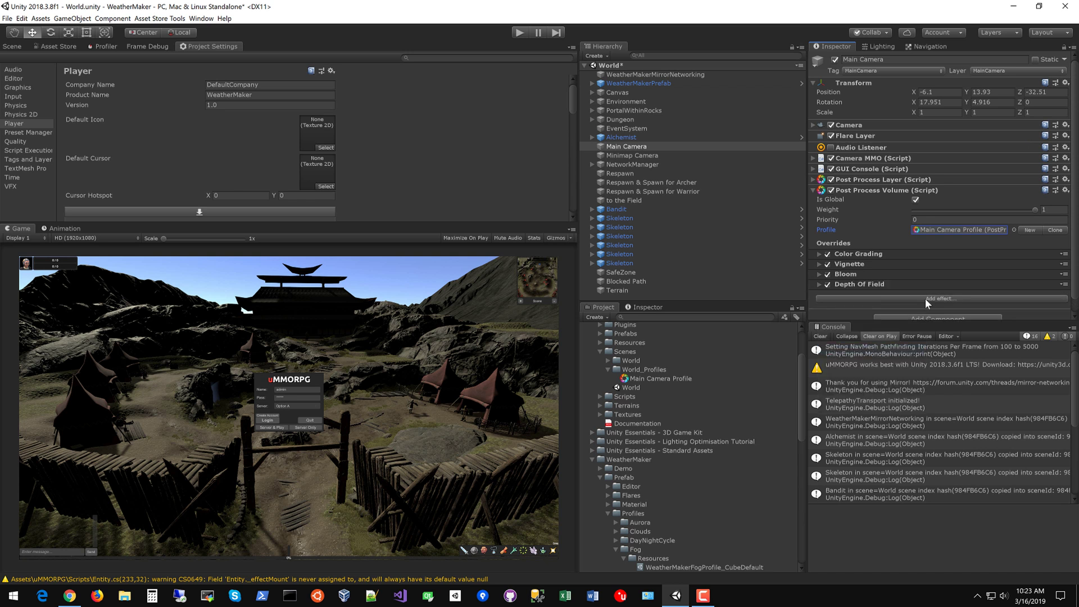
pyautogui.click(925, 298)
pyautogui.moveTo(933, 308)
pyautogui.click(861, 305)
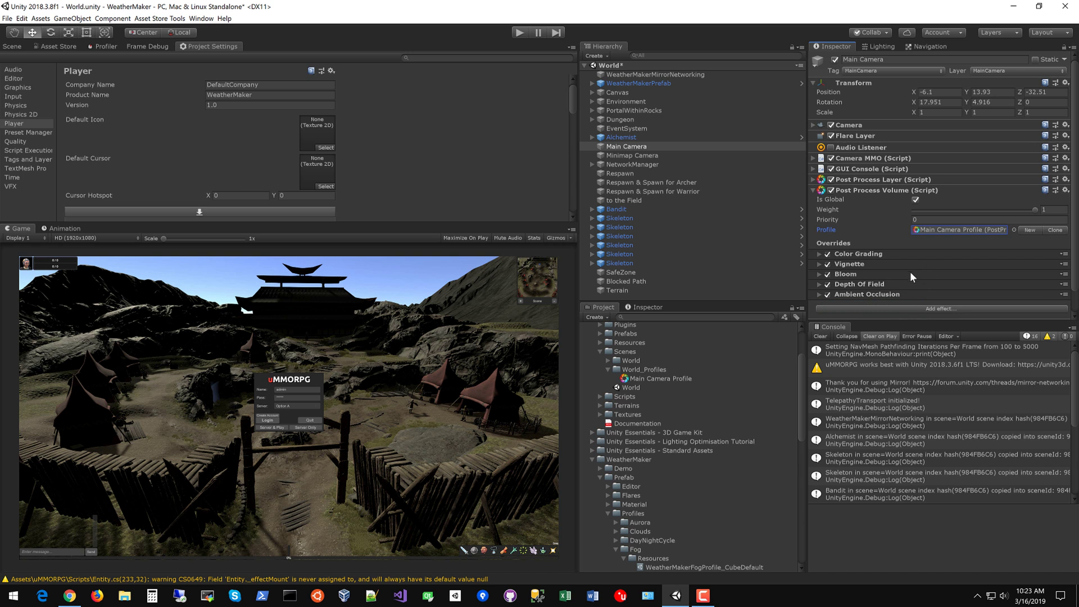
# Step: Set Color Grading to ACES tonemapping with post-exposure 0.7
pyautogui.click(821, 254)
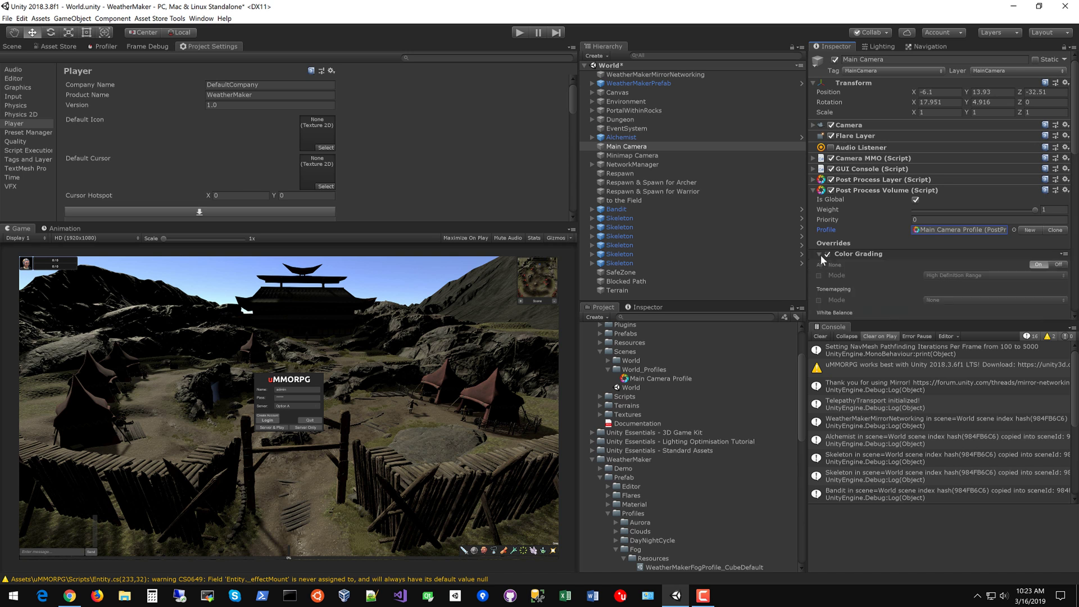
pyautogui.scroll(-3, 861, 257)
pyautogui.scroll(-2, 861, 257)
pyautogui.click(819, 199)
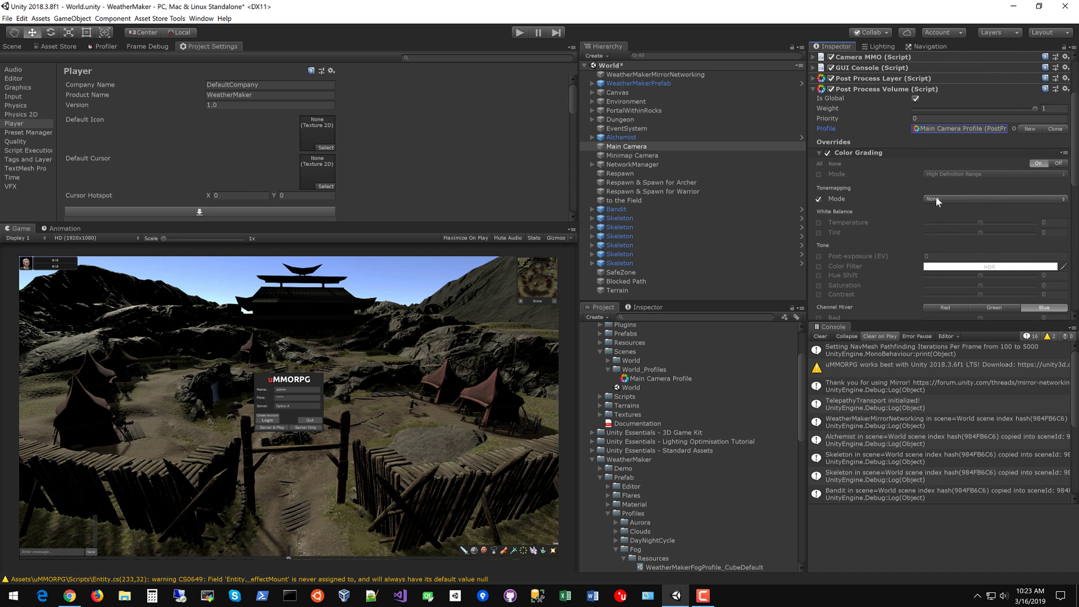
pyautogui.click(936, 199)
pyautogui.click(957, 232)
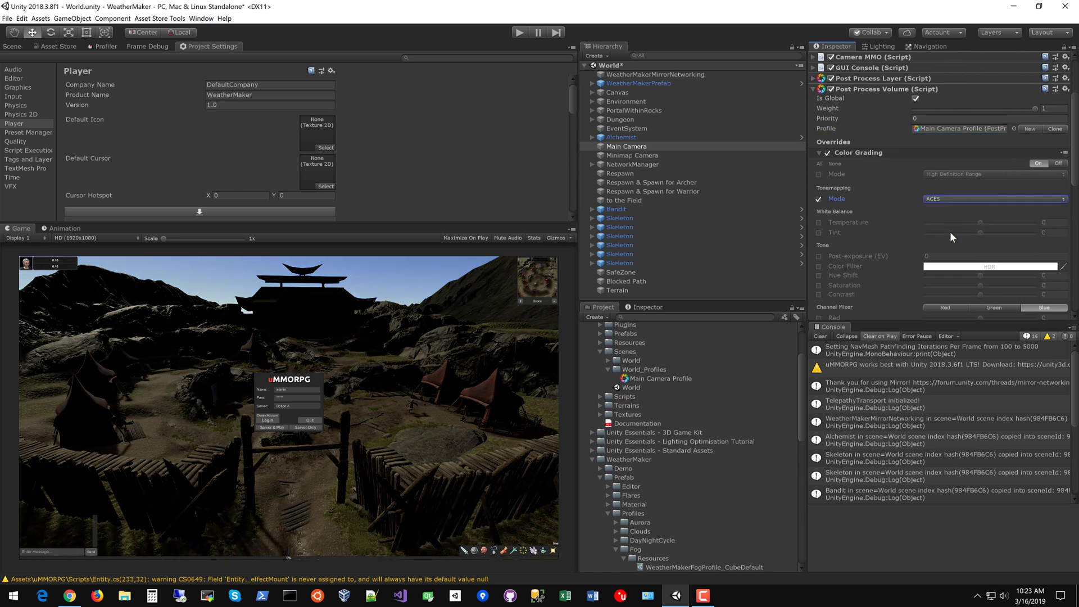
pyautogui.click(819, 255)
pyautogui.moveTo(918, 262); pyautogui.dragTo(940, 264)
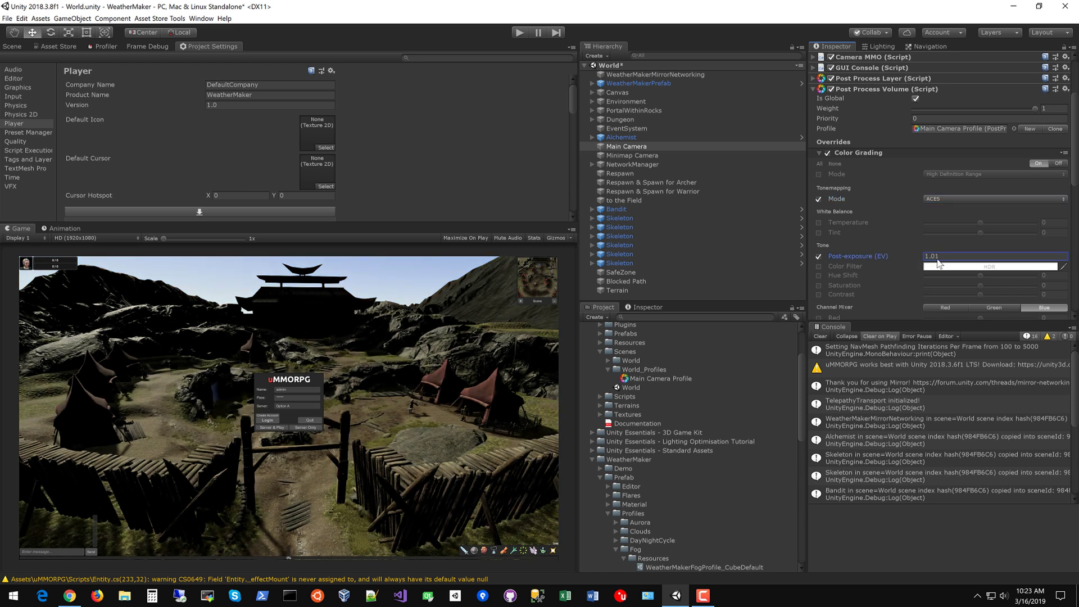
pyautogui.click(944, 256)
pyautogui.write('1')
pyautogui.press('BackSpace')
pyautogui.write('0.7')
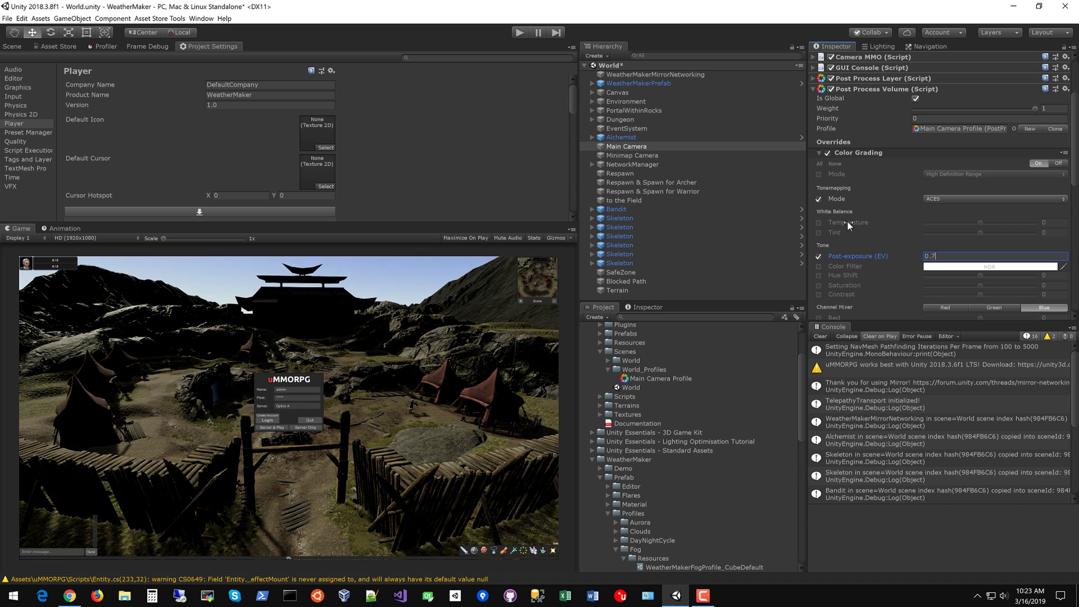
# Step: Expand Vignette and drag its Intensity up to darken the edges
pyautogui.click(820, 153)
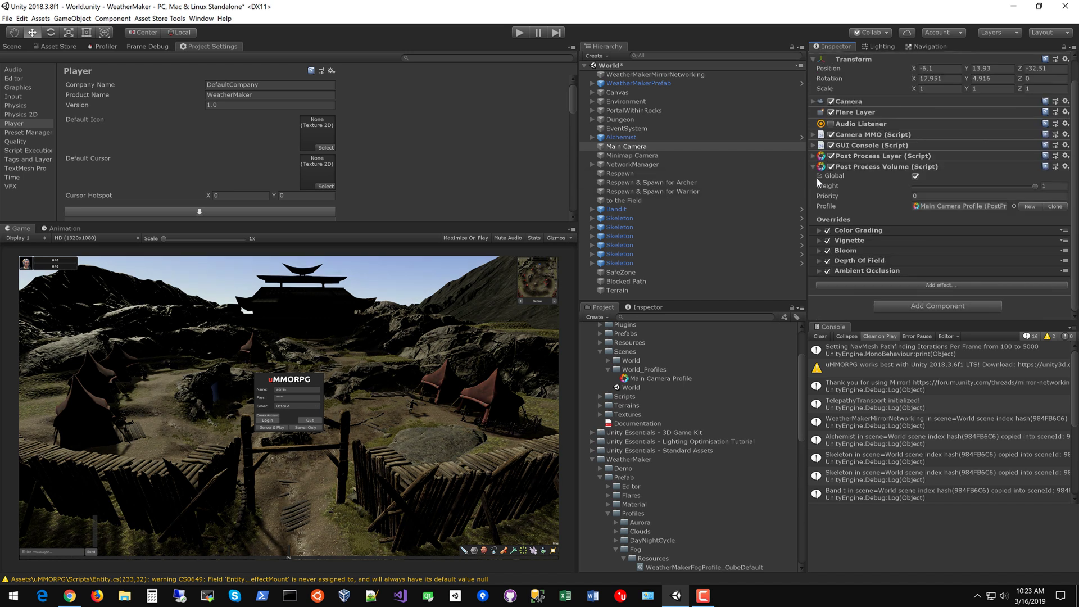
pyautogui.click(818, 240)
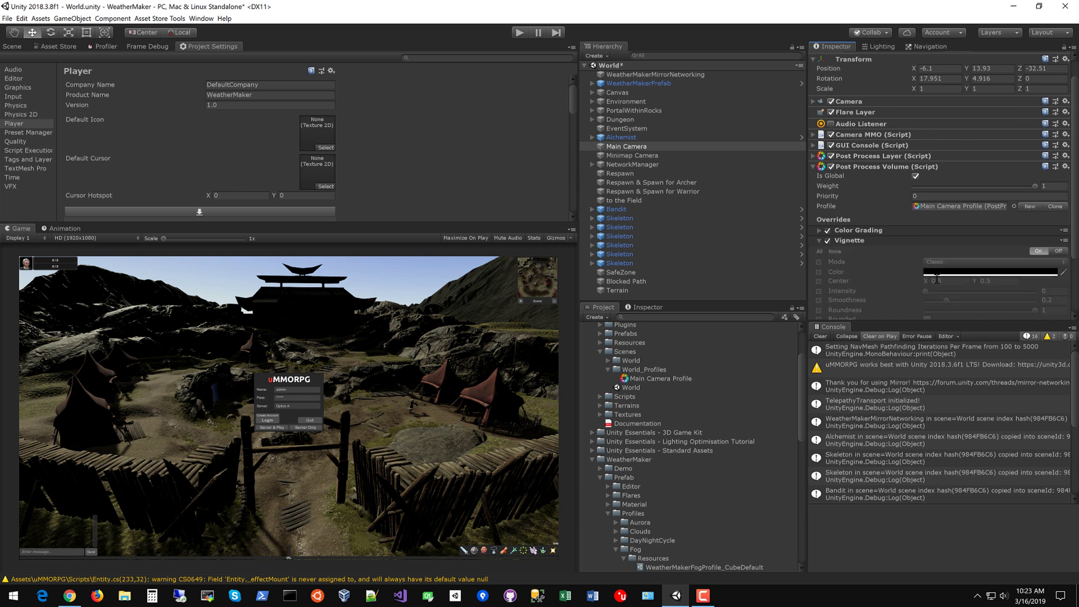
pyautogui.scroll(-2, 884, 268)
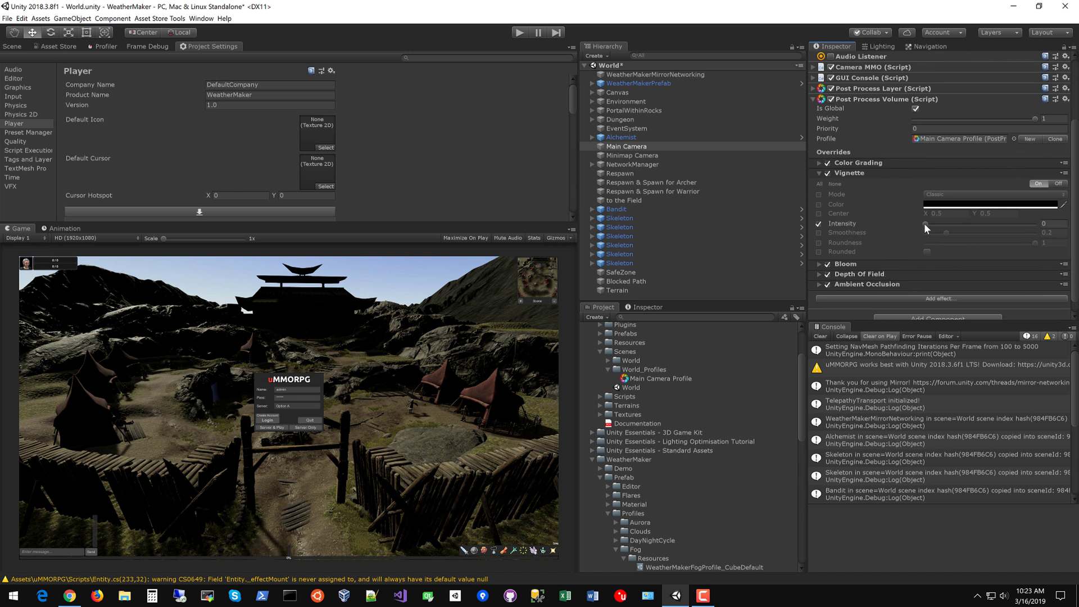
pyautogui.moveTo(924, 224); pyautogui.dragTo(971, 225)
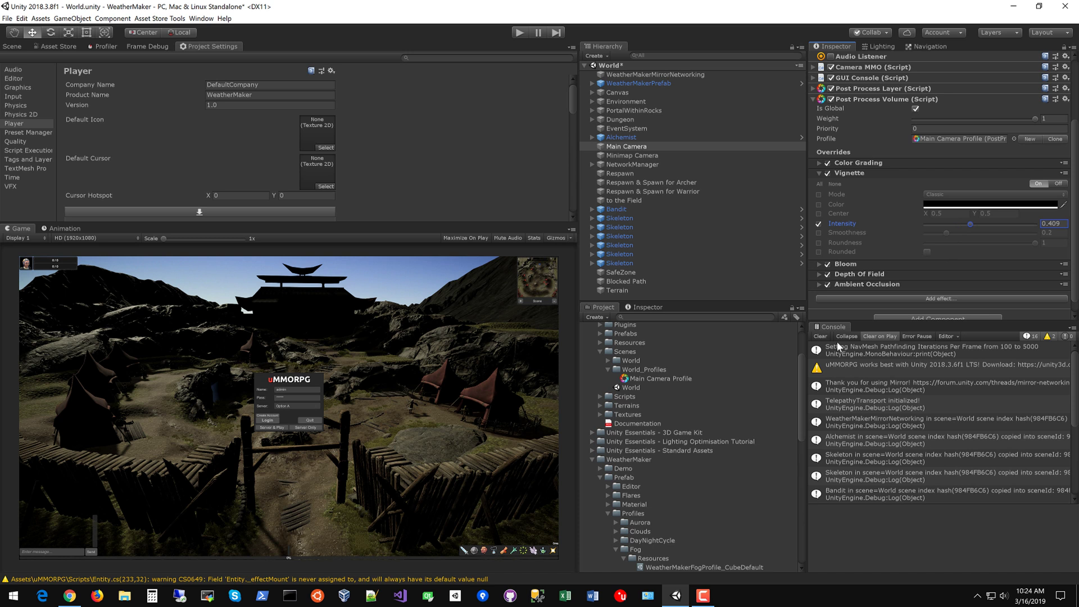
pyautogui.click(1055, 225)
# Step: Finish Vignette Intensity at 0.35 and expand the Bloom settings
pyautogui.write('0.35')
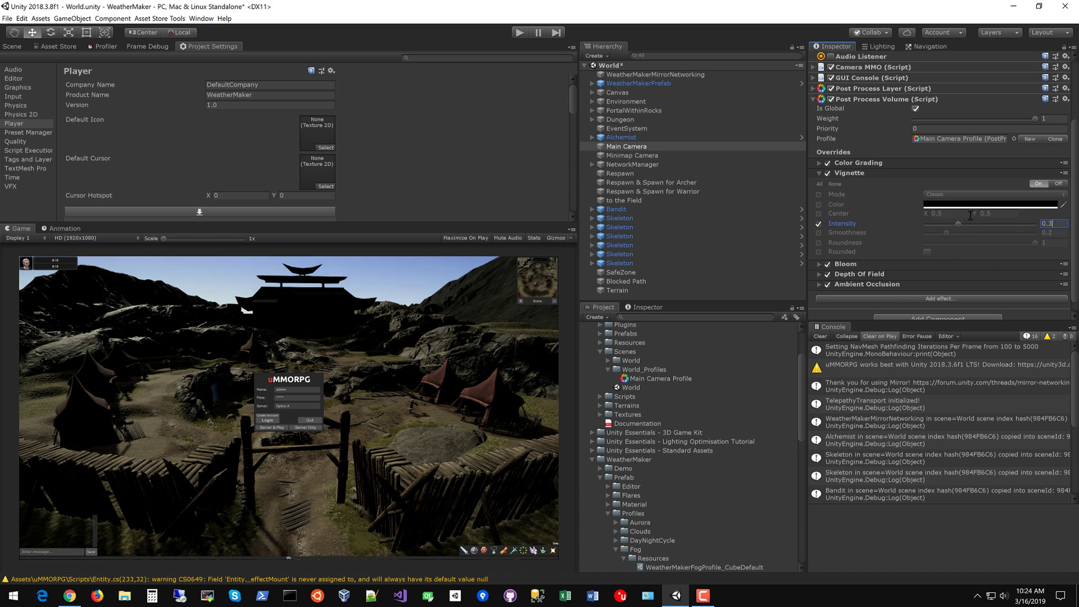
pyautogui.click(819, 172)
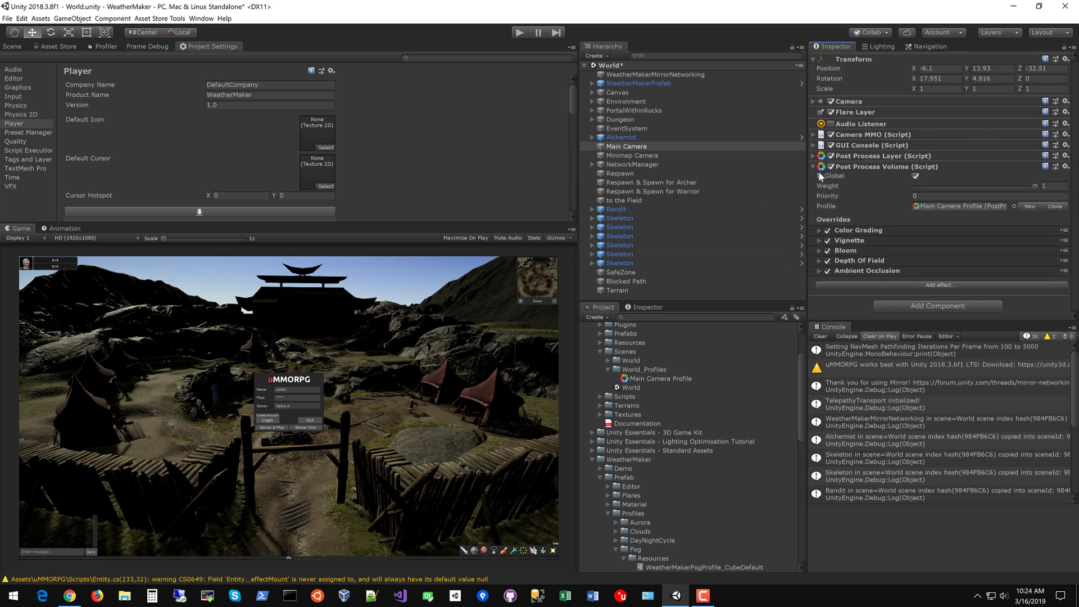
pyautogui.click(818, 249)
pyautogui.scroll(-4, 917, 261)
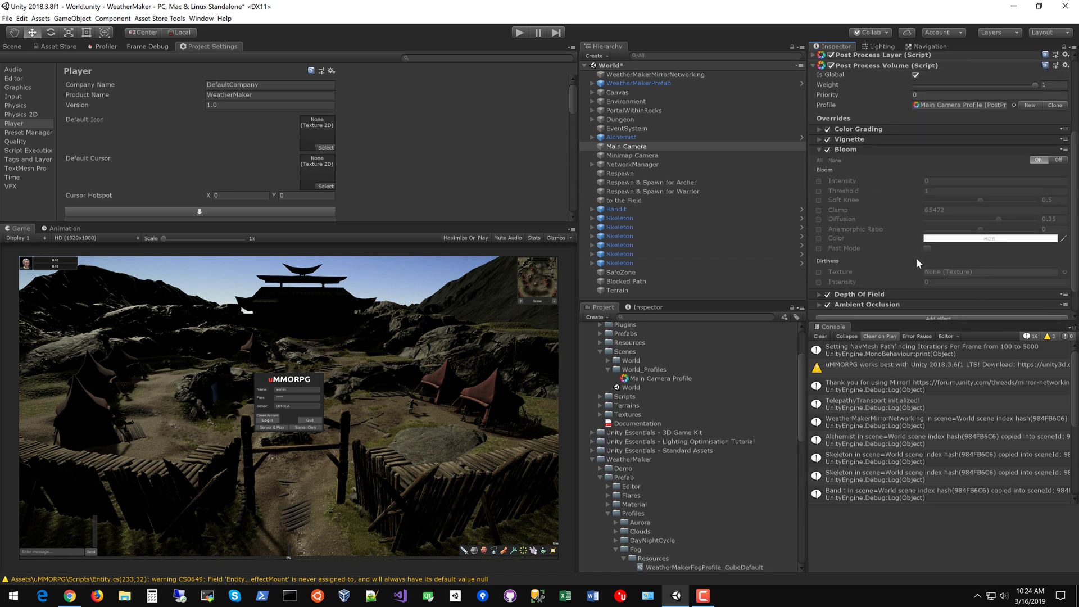
# Step: Run the game and set the Bloom Intensity override to 3, with diffusion 7
pyautogui.click(520, 32)
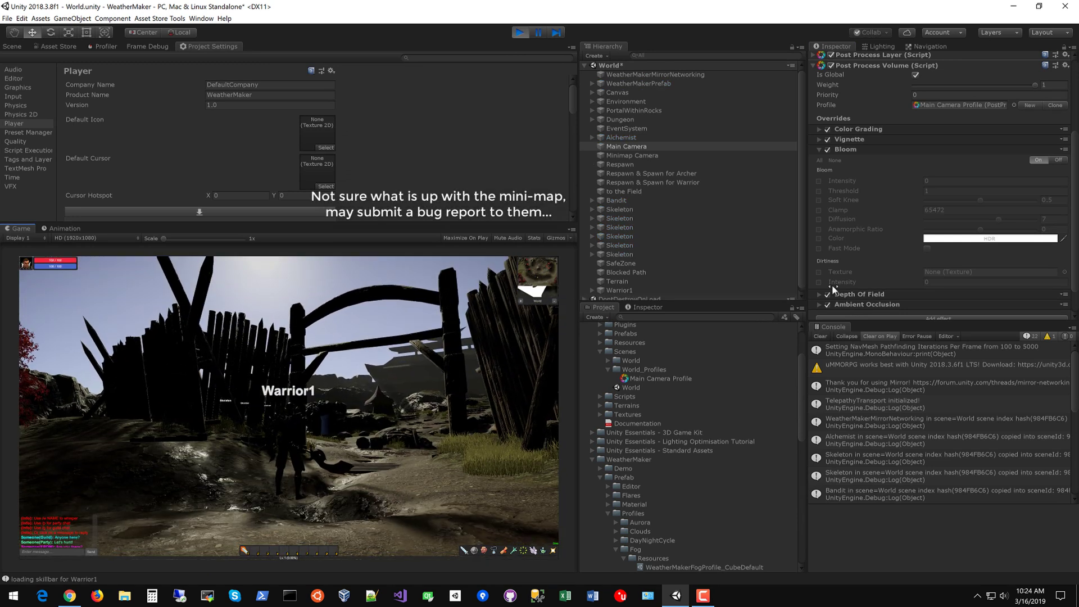
pyautogui.click(819, 181)
pyautogui.moveTo(912, 180); pyautogui.dragTo(973, 205)
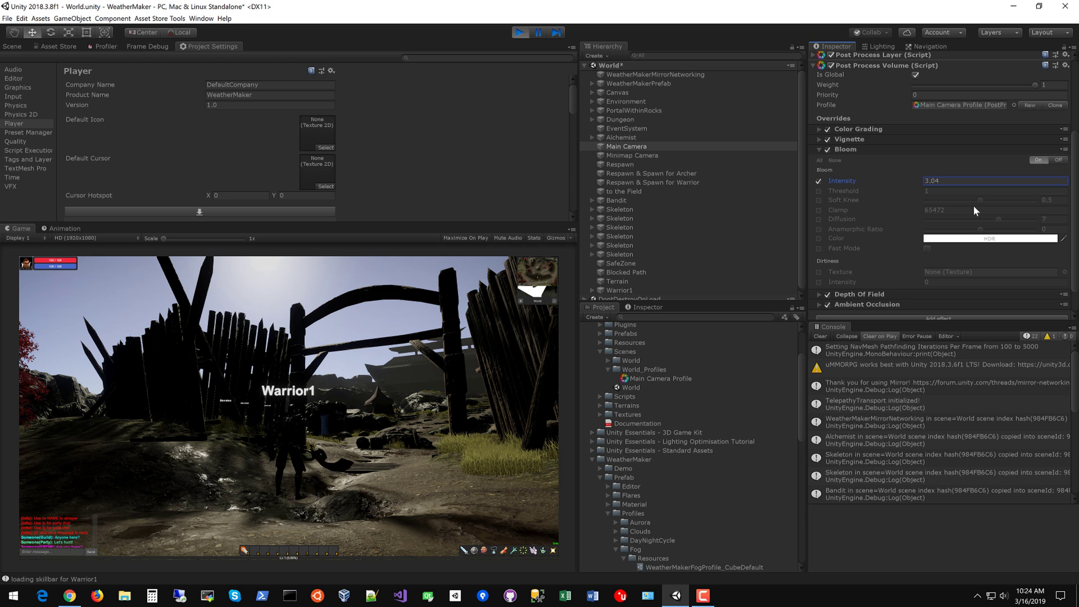
pyautogui.click(943, 180)
pyautogui.write('3')
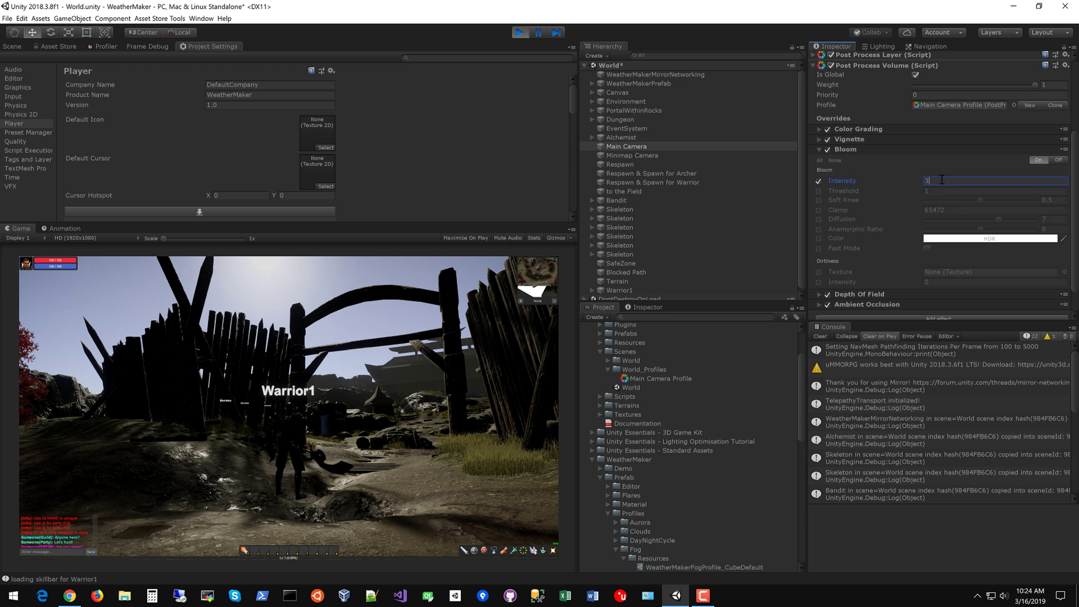
# Step: Open the Ambient Occlusion override and enable its Intensity, typing 0.4
pyautogui.click(819, 149)
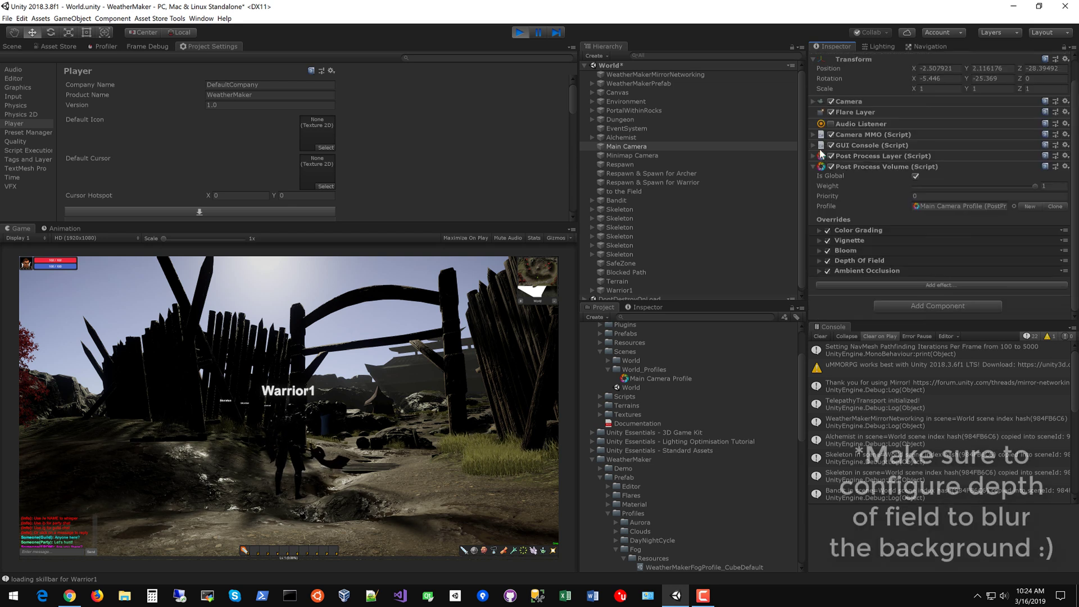
pyautogui.click(819, 271)
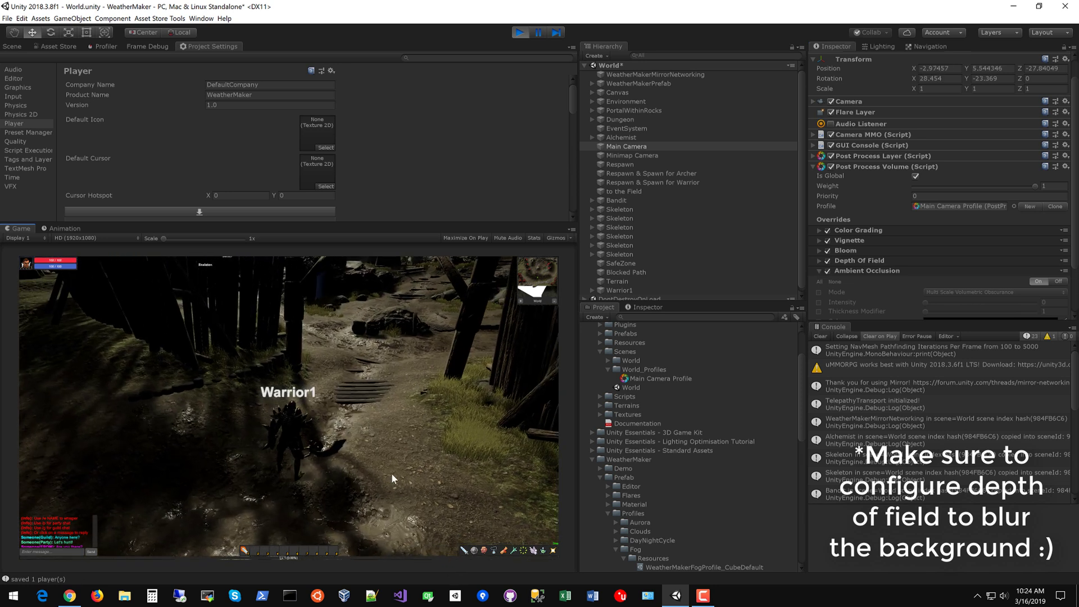
pyautogui.moveTo(436, 456); pyautogui.dragTo(419, 396, button='right')
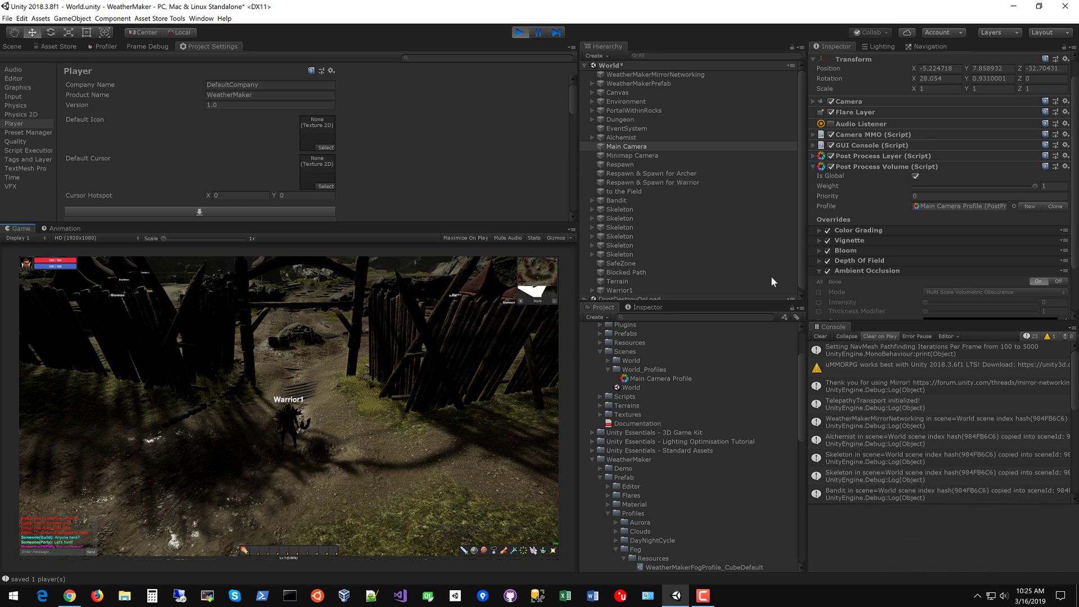
pyautogui.scroll(-3, 922, 280)
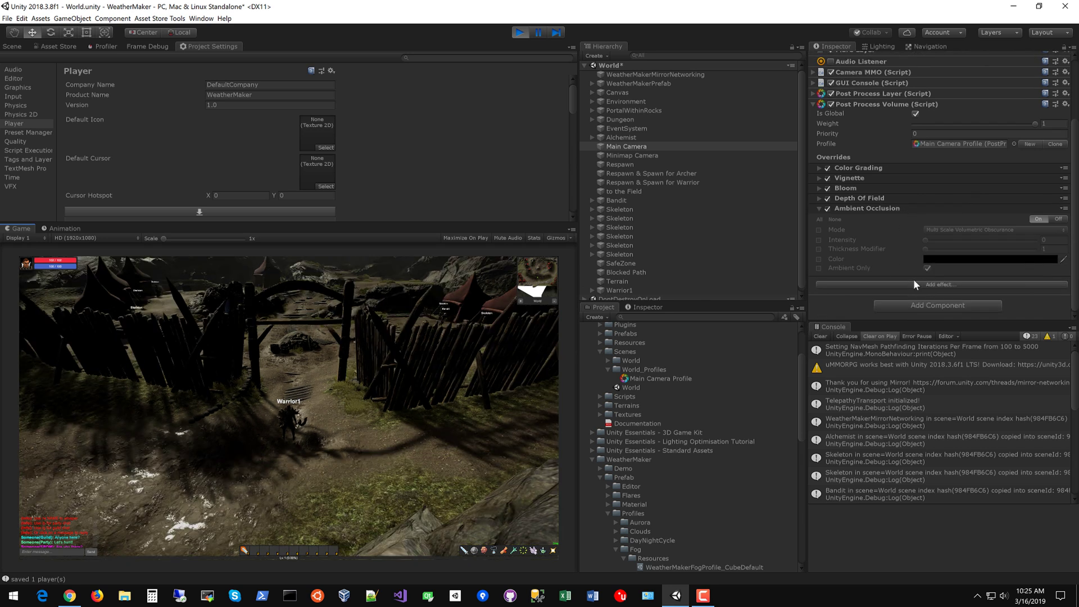
pyautogui.click(819, 239)
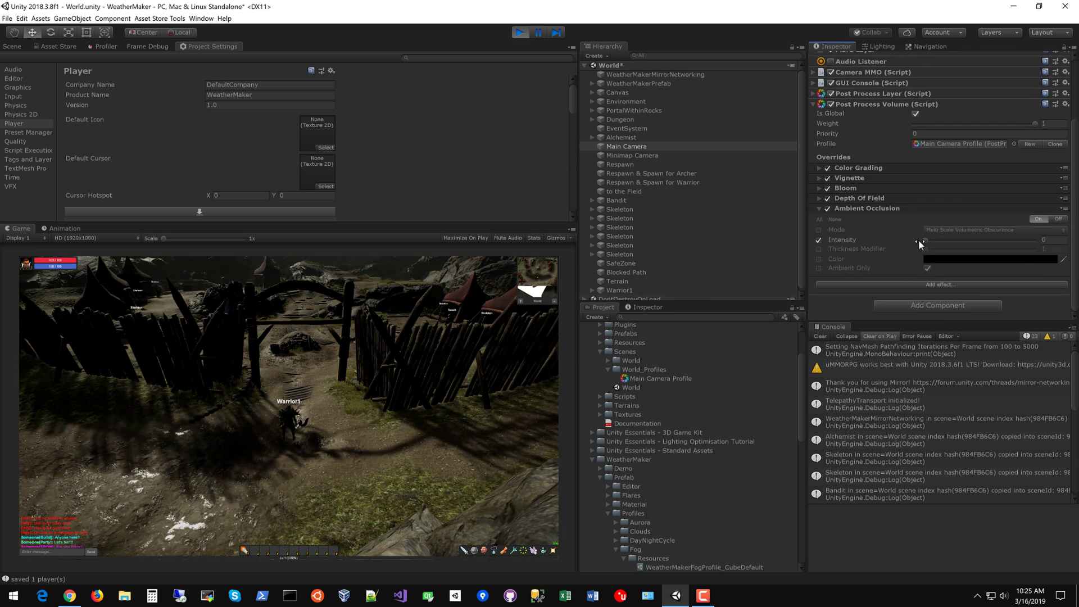
pyautogui.moveTo(926, 239)
pyautogui.mouseDown()
pyautogui.moveTo(950, 241)
pyautogui.moveTo(936, 241)
pyautogui.mouseUp()
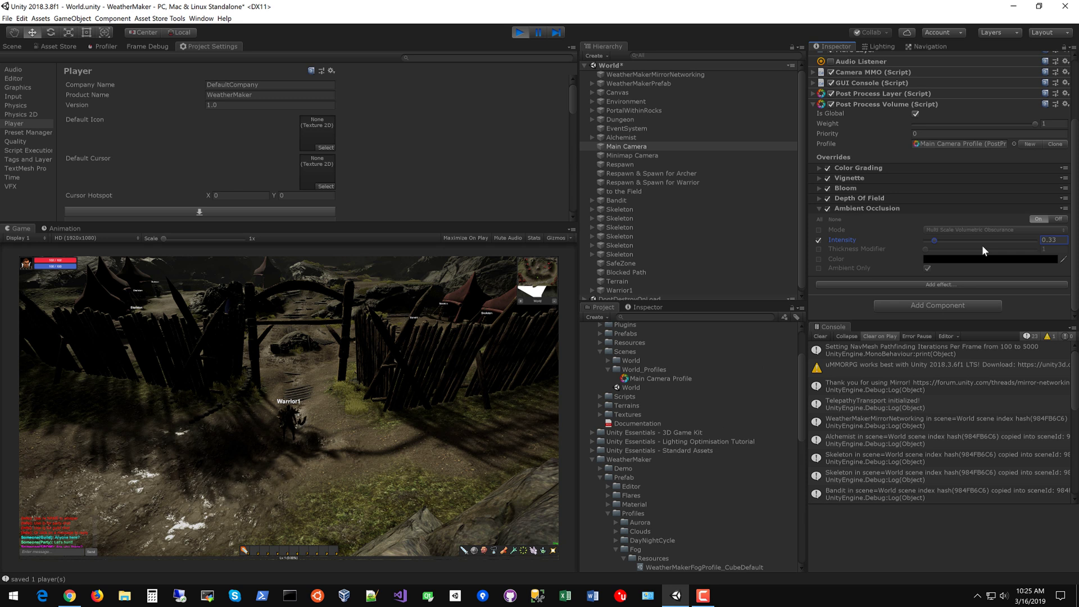
pyautogui.click(1051, 240)
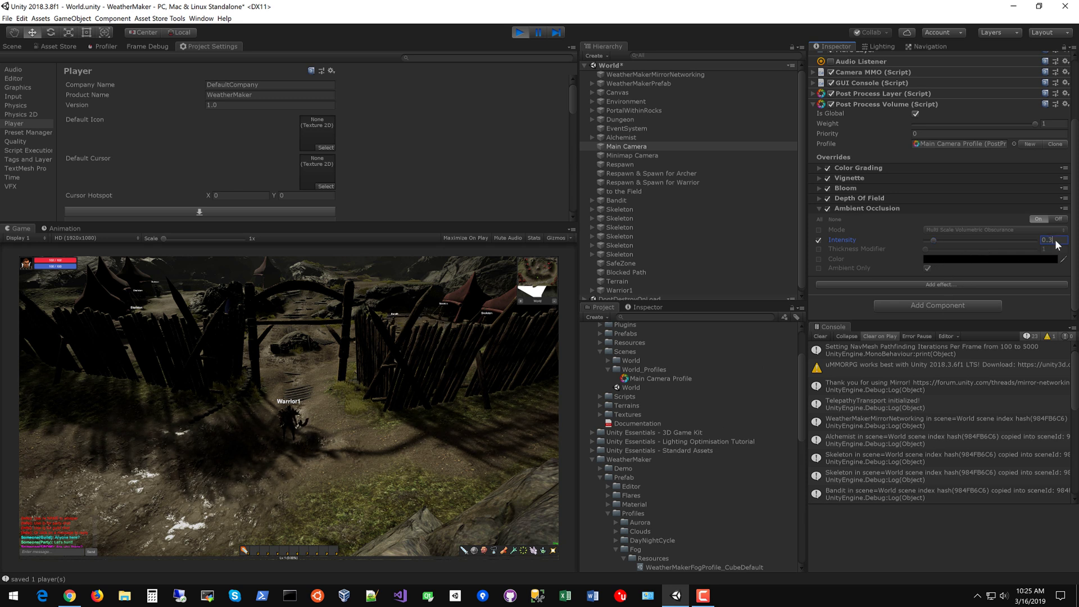
pyautogui.write('0.4')
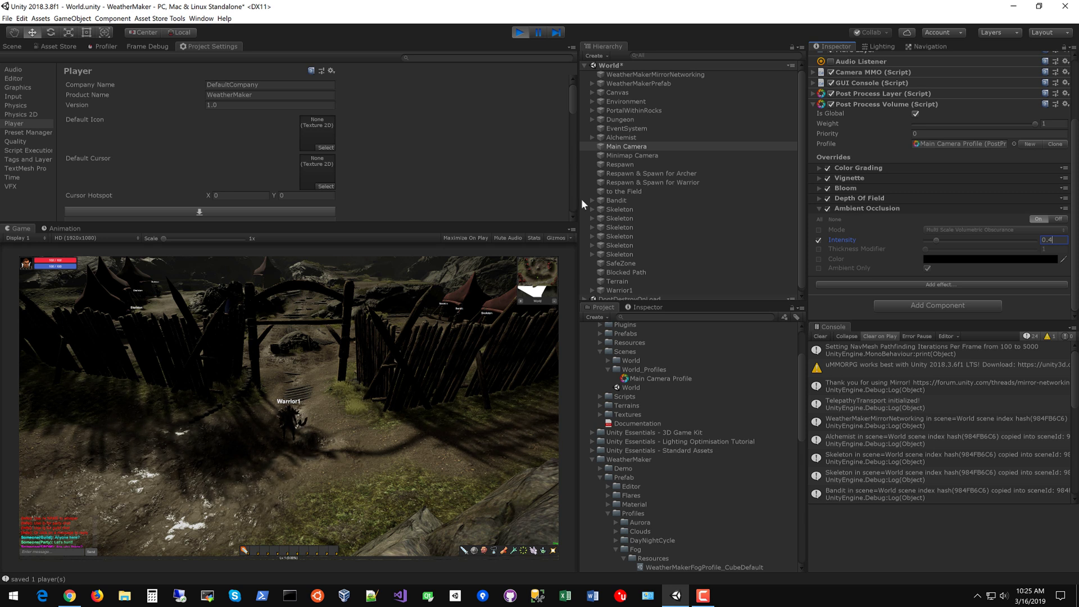
# Step: Set the DayNightCycle profile's Speed to 0 and Night Speed to 01
pyautogui.click(592, 83)
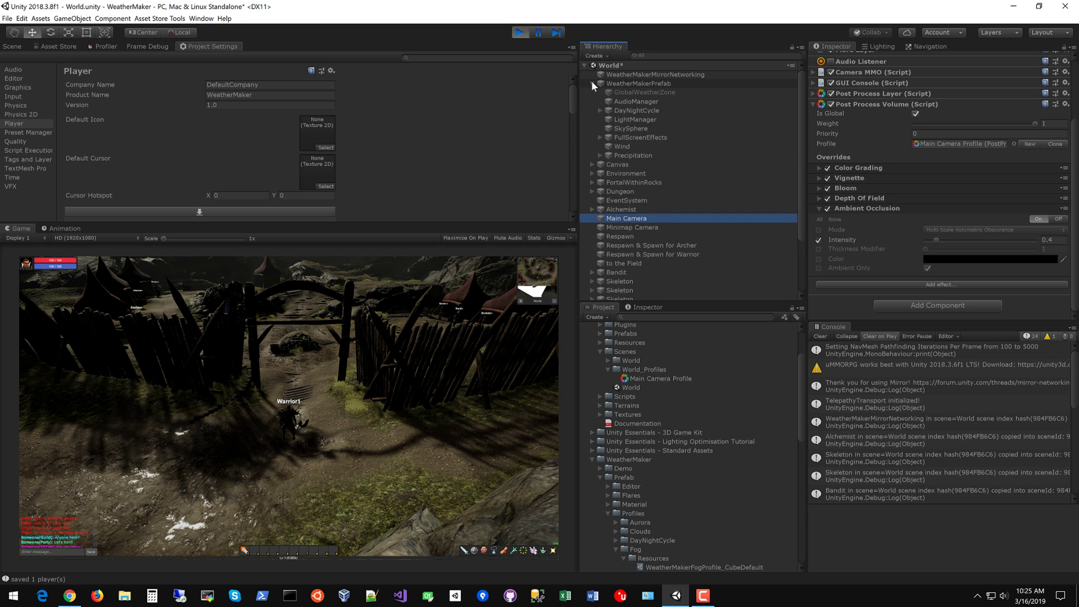
pyautogui.click(604, 111)
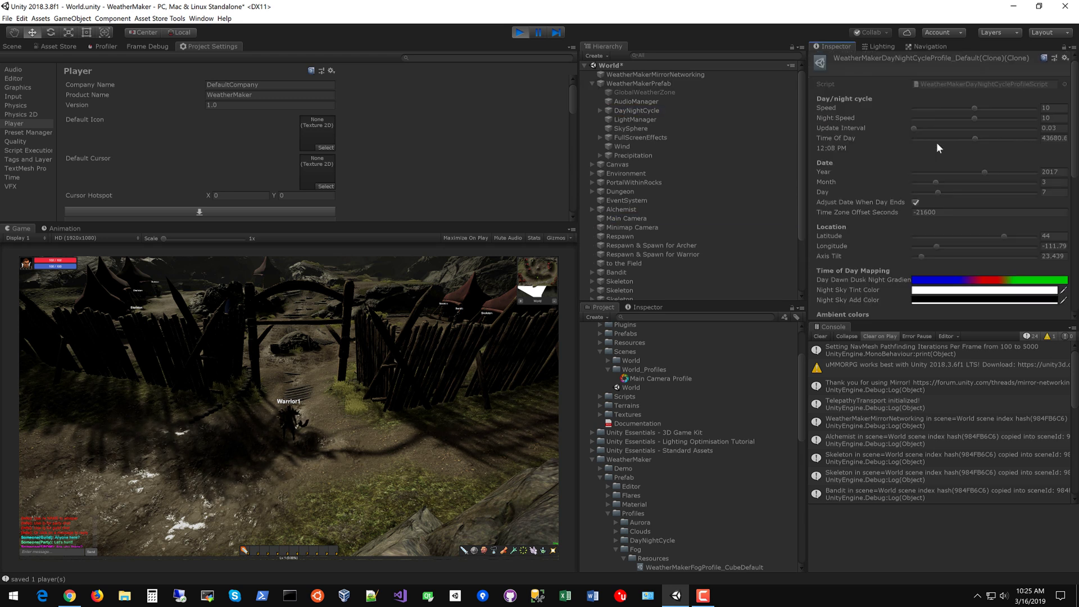
pyautogui.click(1053, 107)
pyautogui.write('0')
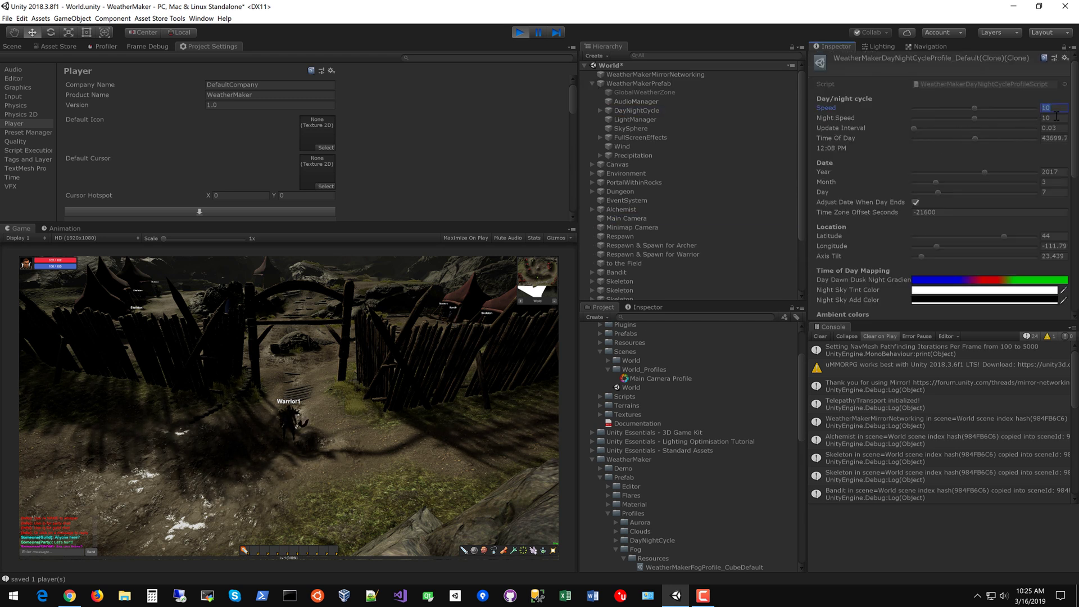
pyautogui.click(1055, 118)
pyautogui.write('0')
pyautogui.write('1')
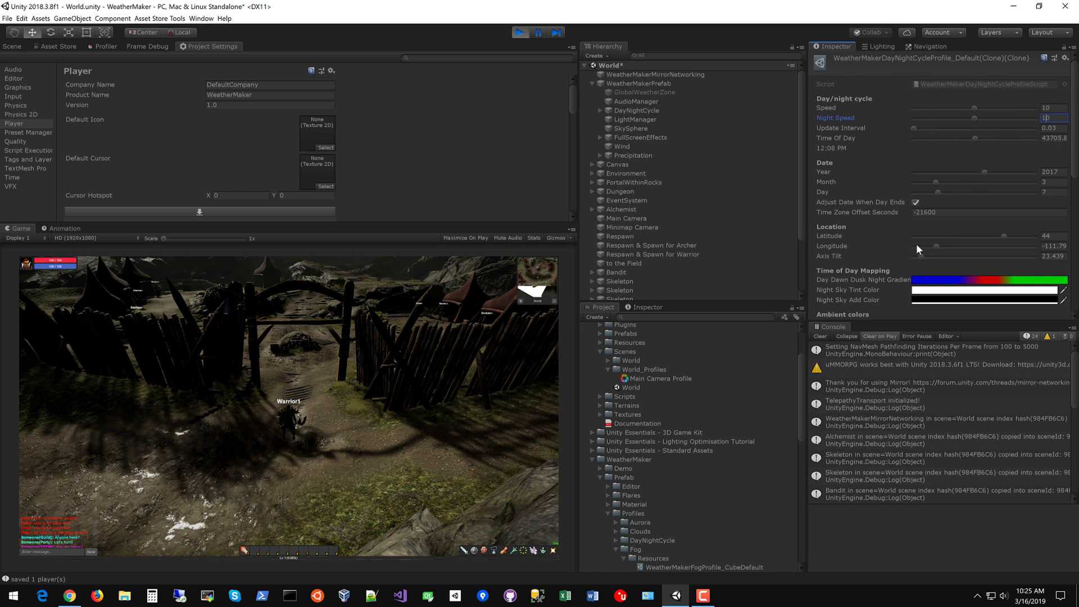
# Step: Set the Main Camera's Post Process Layer anti-aliasing to SMAA at High quality
pyautogui.click(625, 218)
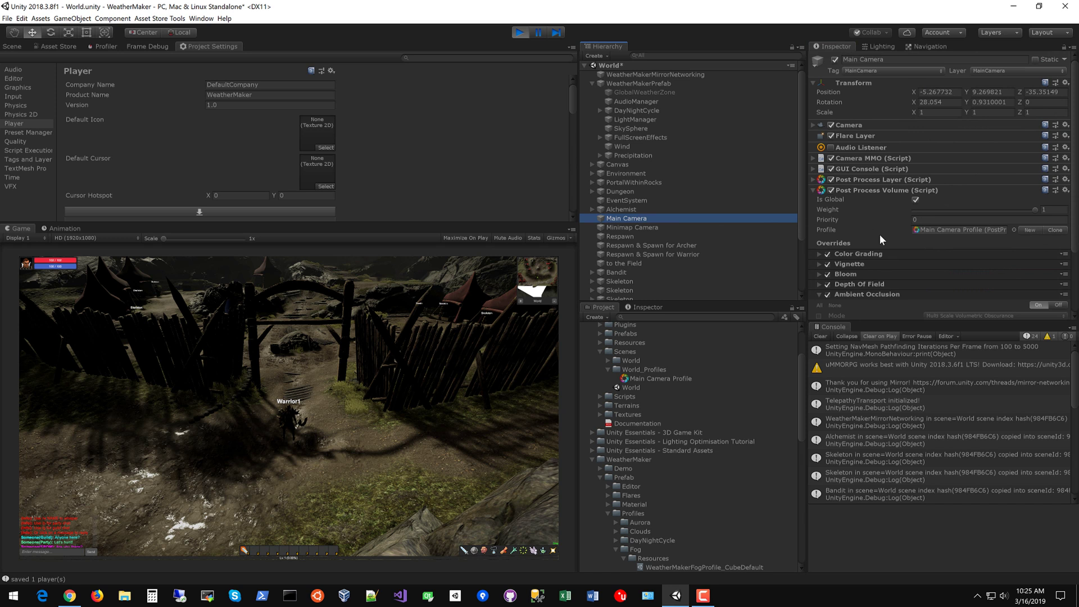
pyautogui.scroll(-5, 894, 250)
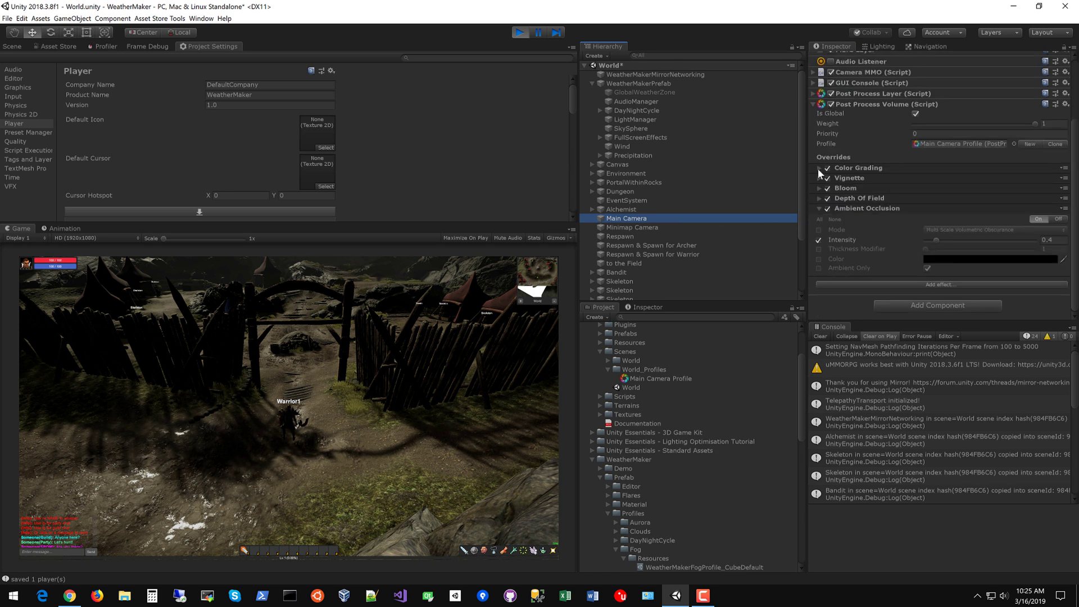
pyautogui.click(813, 94)
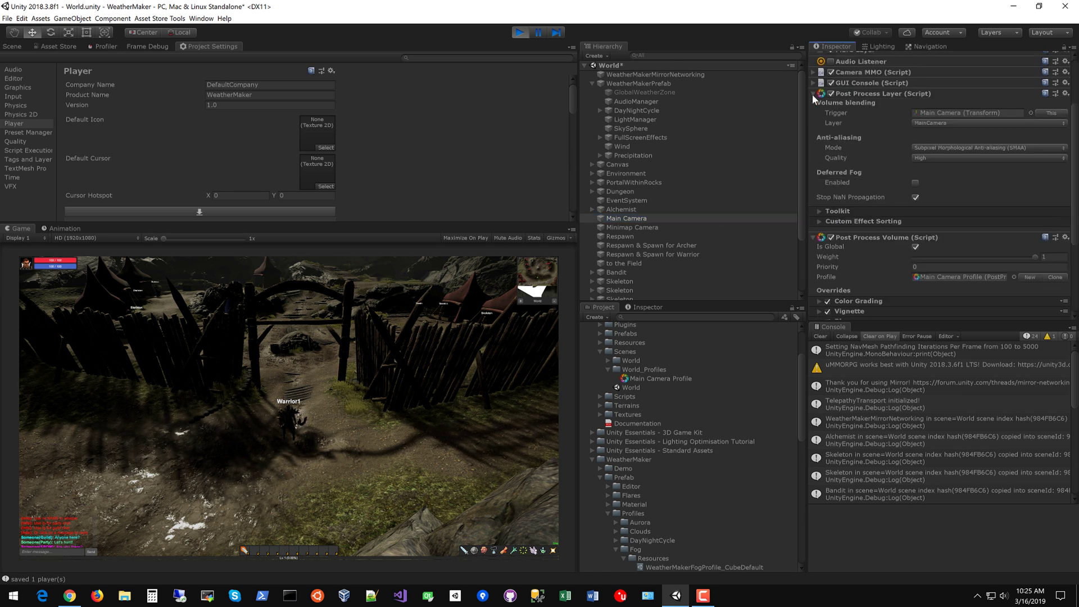
pyautogui.click(923, 147)
pyautogui.click(933, 190)
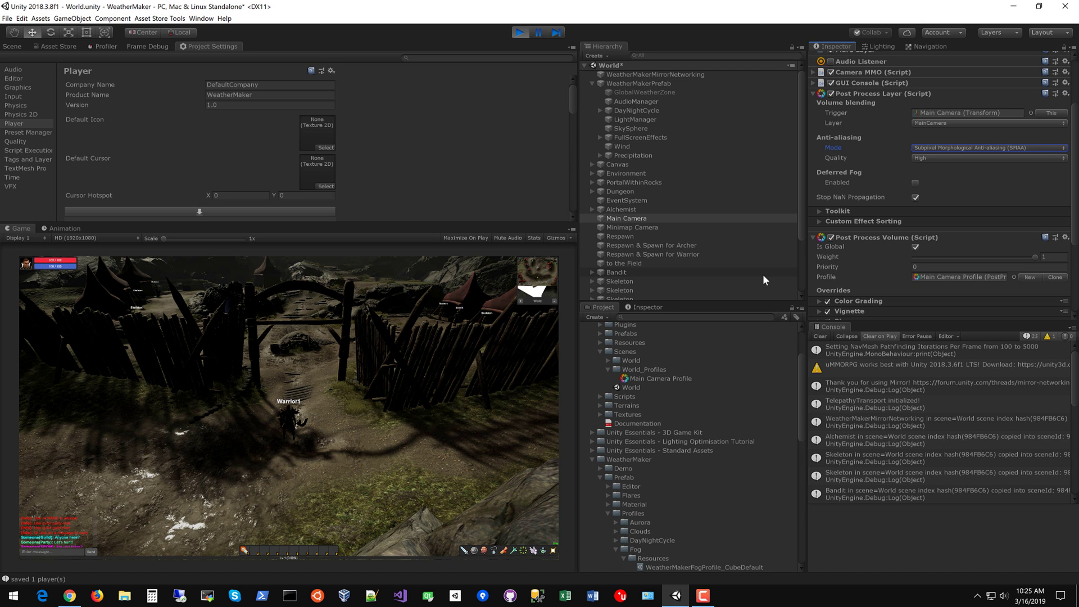
# Step: In Quality settings, lower Shadow Distance from 1024 to 256
pyautogui.click(16, 142)
pyautogui.scroll(-5, 210, 161)
pyautogui.scroll(3, 208, 165)
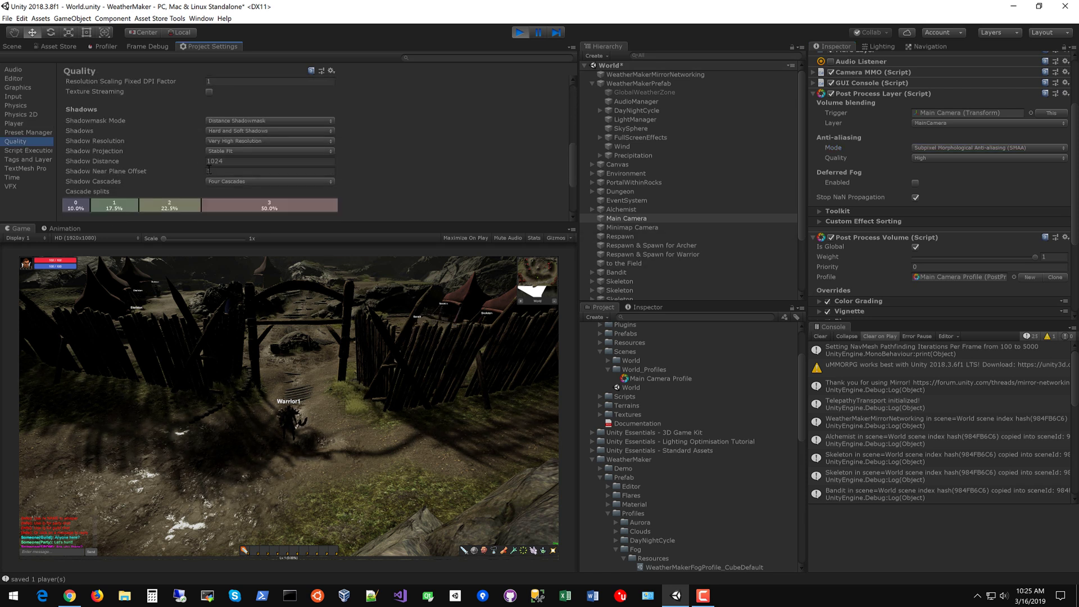
pyautogui.scroll(-6, 209, 174)
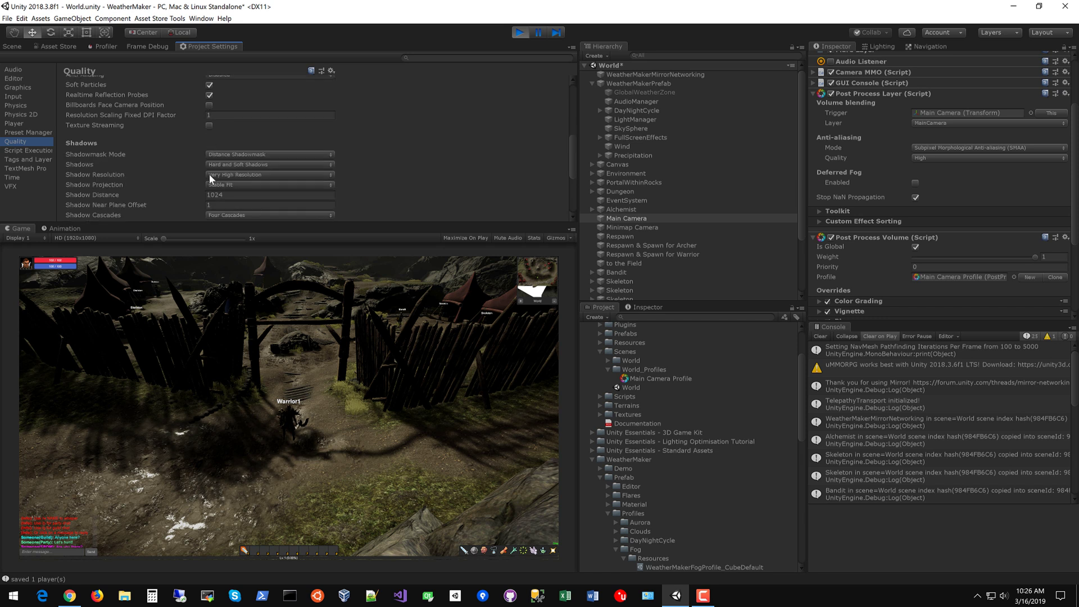
pyautogui.click(232, 161)
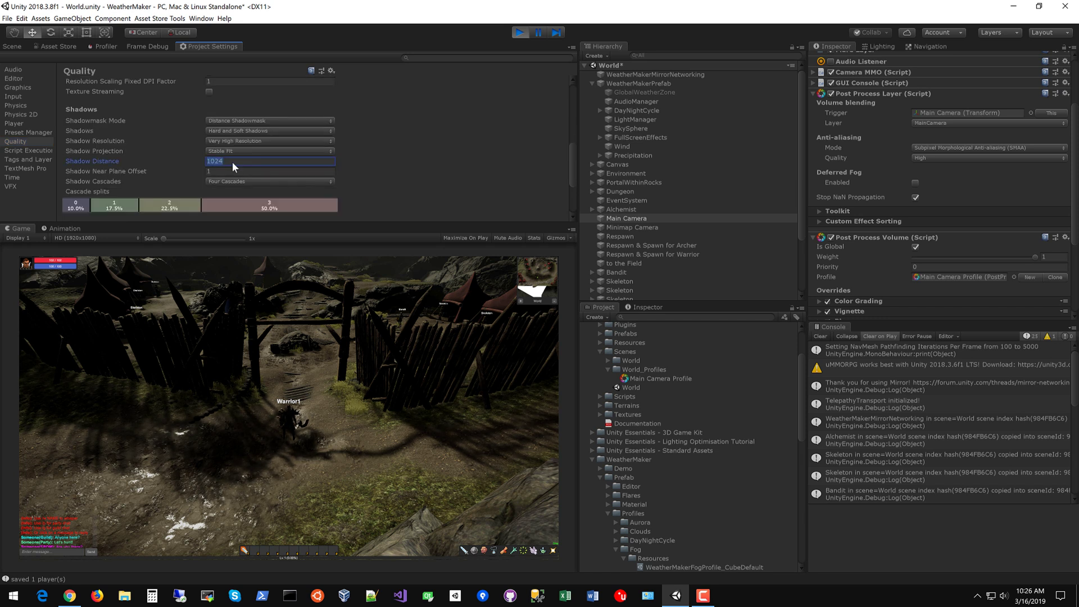
pyautogui.write('256')
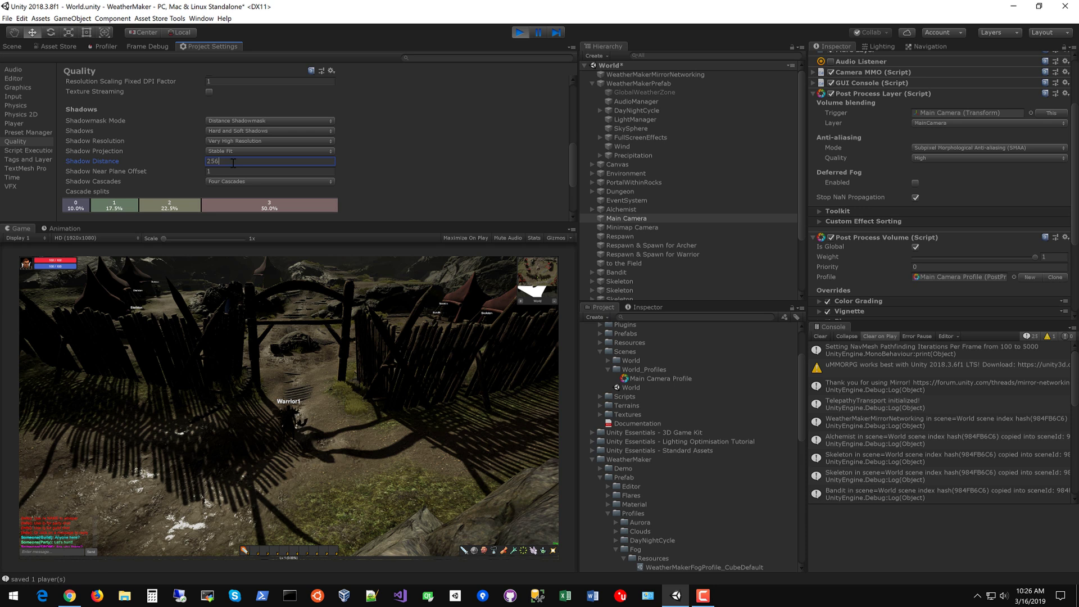
# Step: Compare shadows in the game view, try Shadow Distance 512, then revert to 256
pyautogui.moveTo(289, 426); pyautogui.dragTo(264, 423, button='right')
pyautogui.click(227, 161)
pyautogui.press('BackSpace')
pyautogui.press('BackSpace')
pyautogui.press('BackSpace')
pyautogui.write('512')
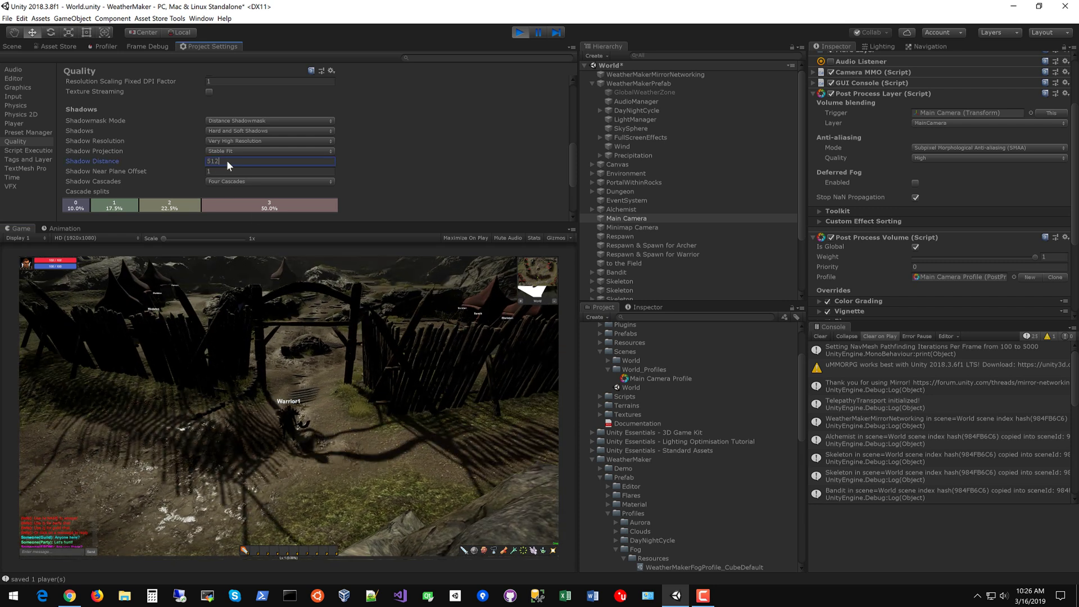
pyautogui.press('BackSpace')
pyautogui.press('BackSpace')
pyautogui.press('BackSpace')
pyautogui.write('256')
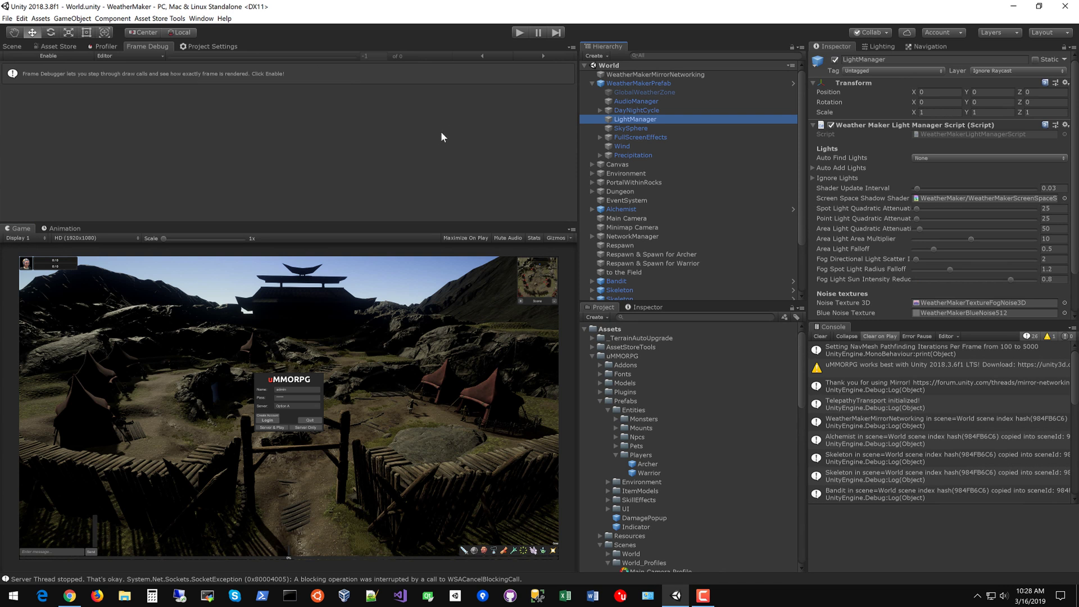
# Step: Enable GlobalWeatherZone, enter Play mode and log into the world as Warrior1
pyautogui.click(632, 92)
pyautogui.click(836, 60)
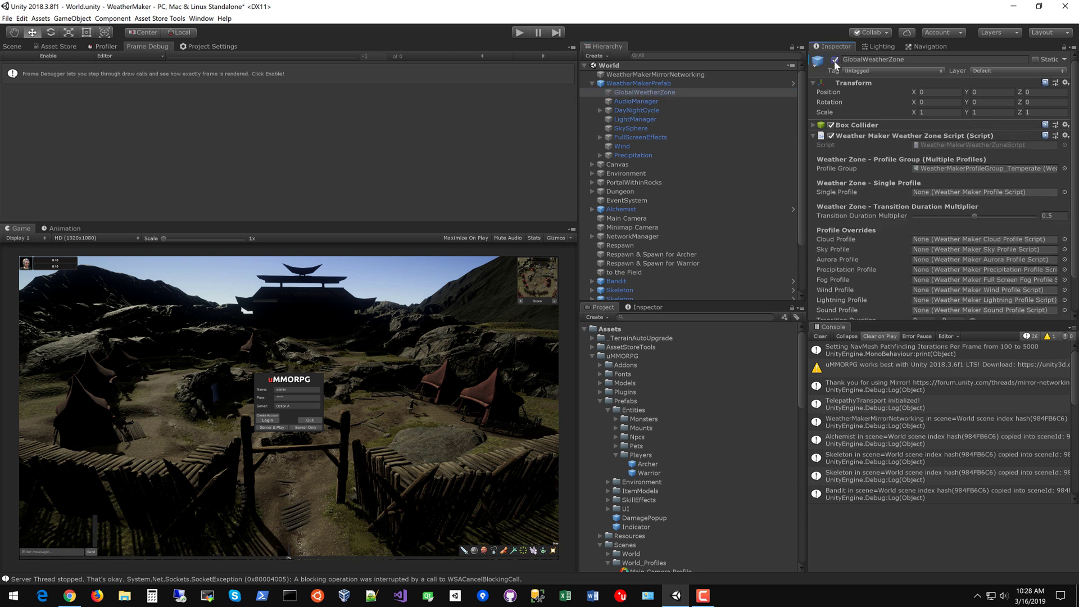
pyautogui.click(520, 34)
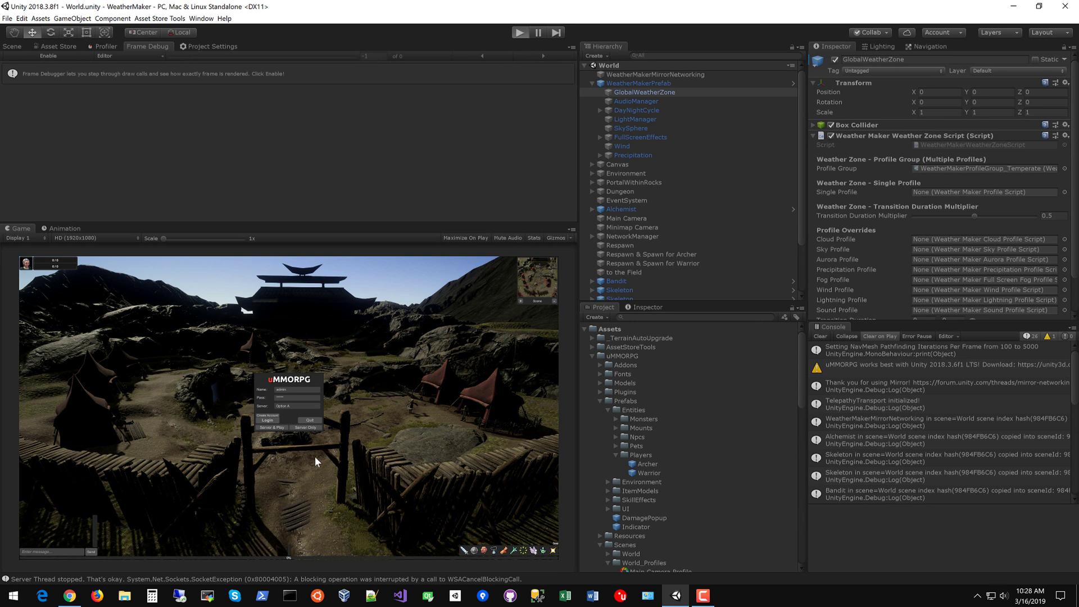
pyautogui.click(273, 426)
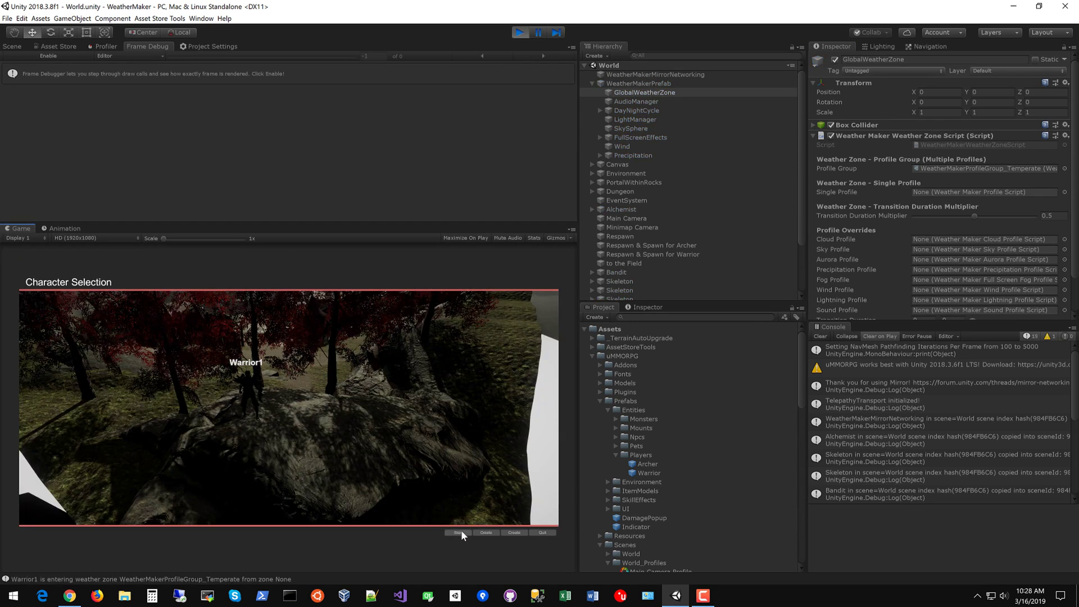
pyautogui.click(460, 532)
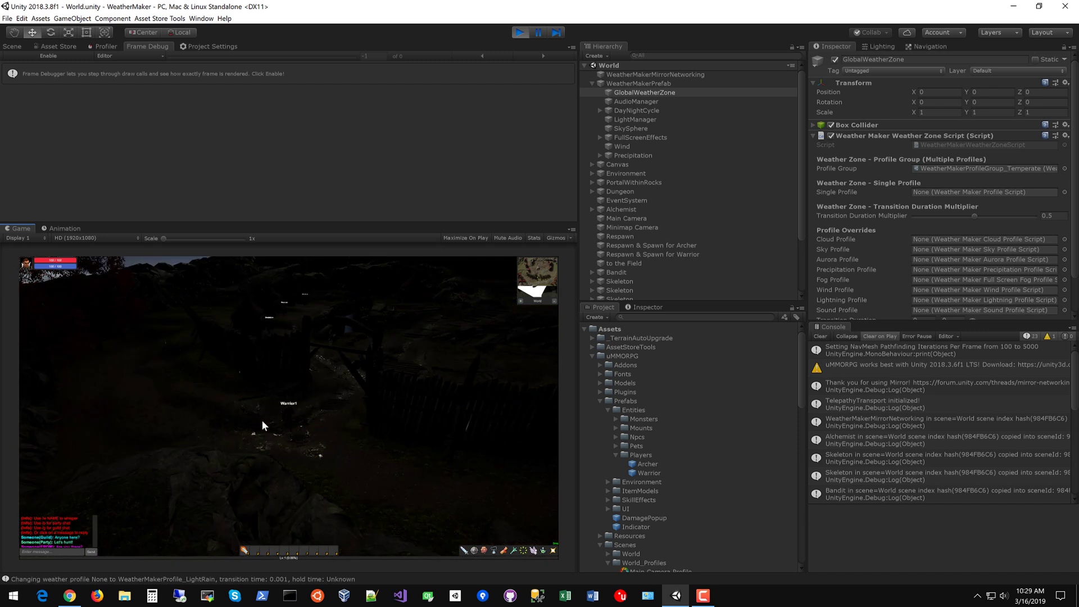
# Step: Look around, walk Warrior1 to the sunlit red trees and back toward the wooden gate
pyautogui.moveTo(262, 420); pyautogui.dragTo(303, 412, button='right')
pyautogui.scroll(5, 319, 409)
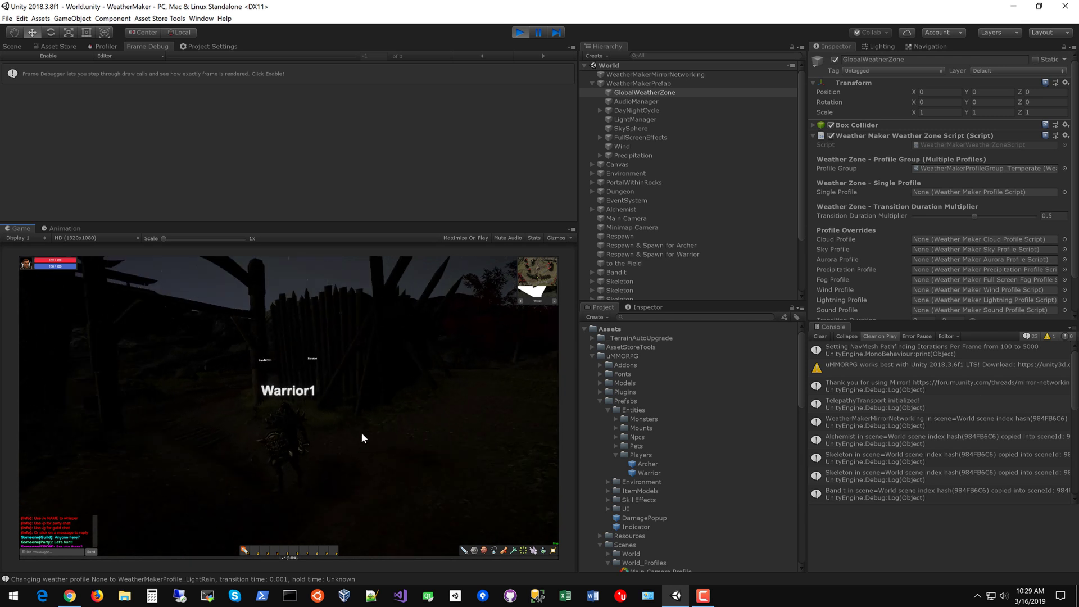
pyautogui.moveTo(362, 433); pyautogui.dragTo(394, 373, button='right')
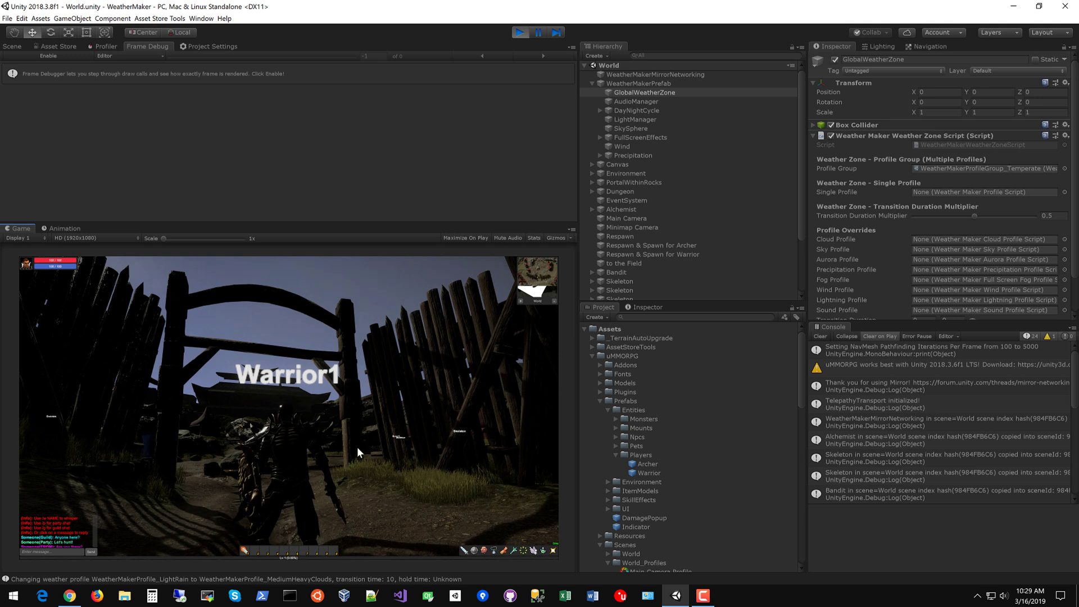
pyautogui.press('d')
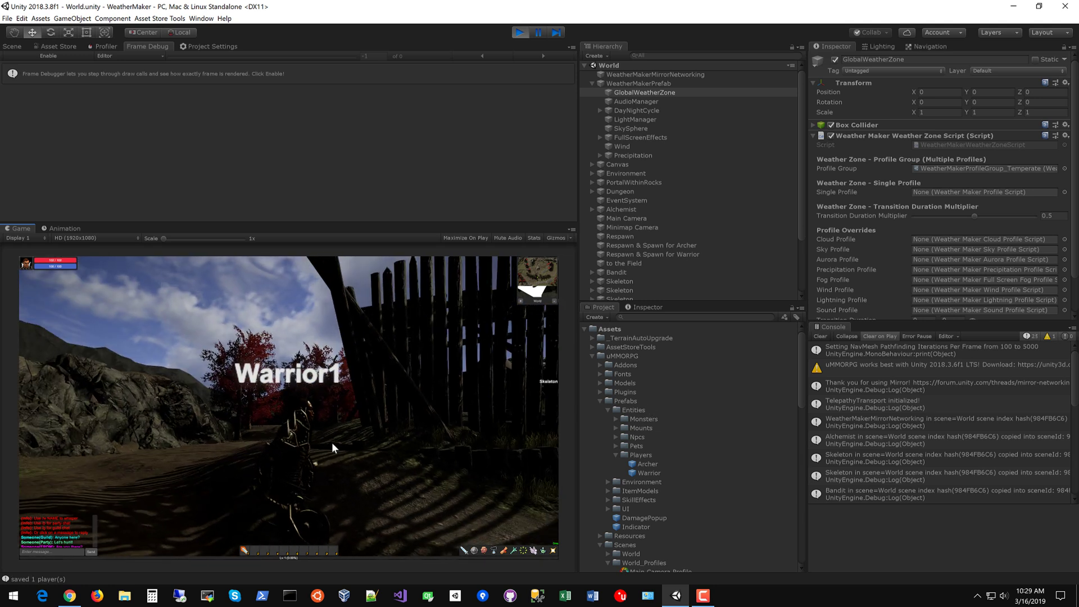
pyautogui.press('d')
pyautogui.press('d')
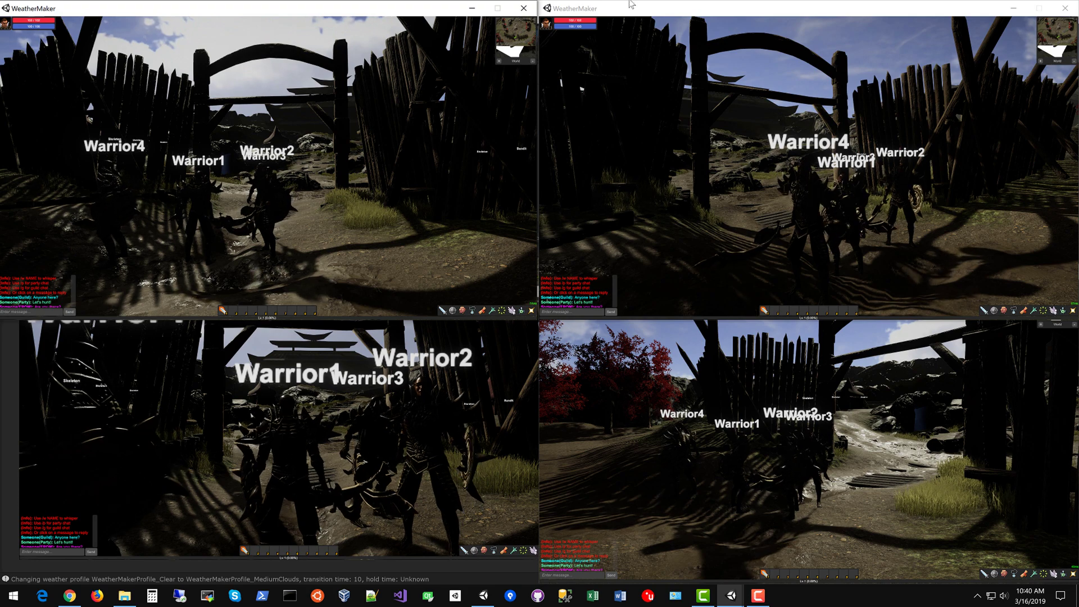
# Step: Rotate the top-right game window's camera toward the rocks
pyautogui.click(720, 80)
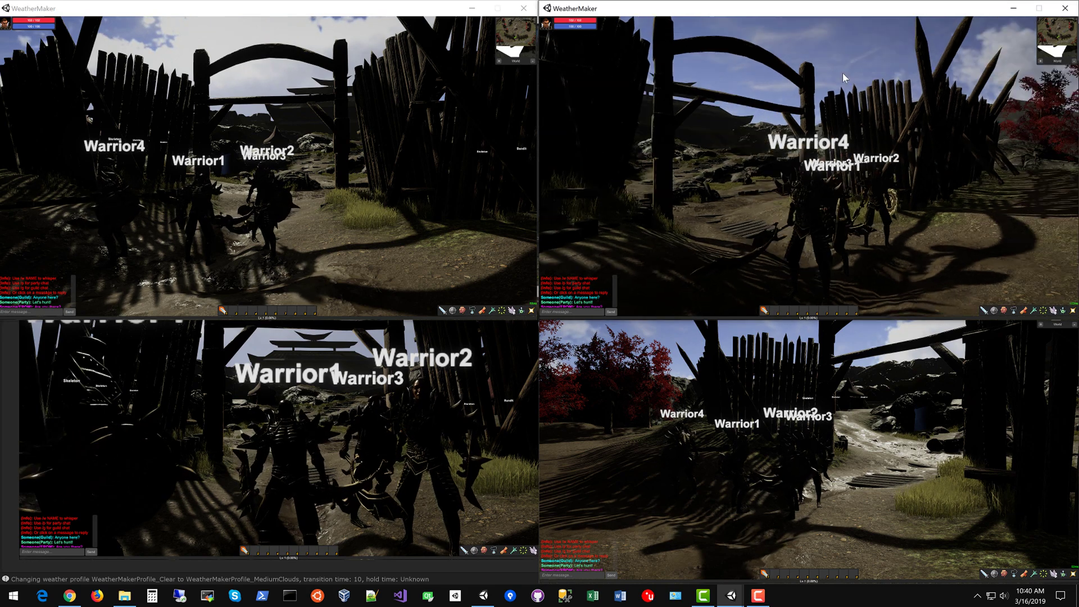
pyautogui.moveTo(851, 118); pyautogui.dragTo(957, 110, button='right')
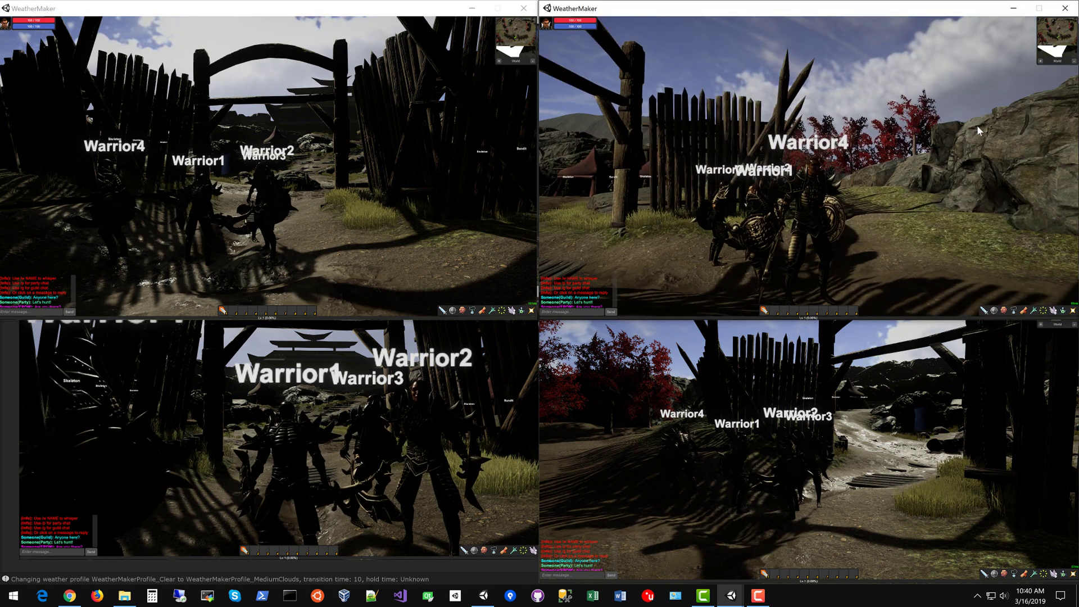